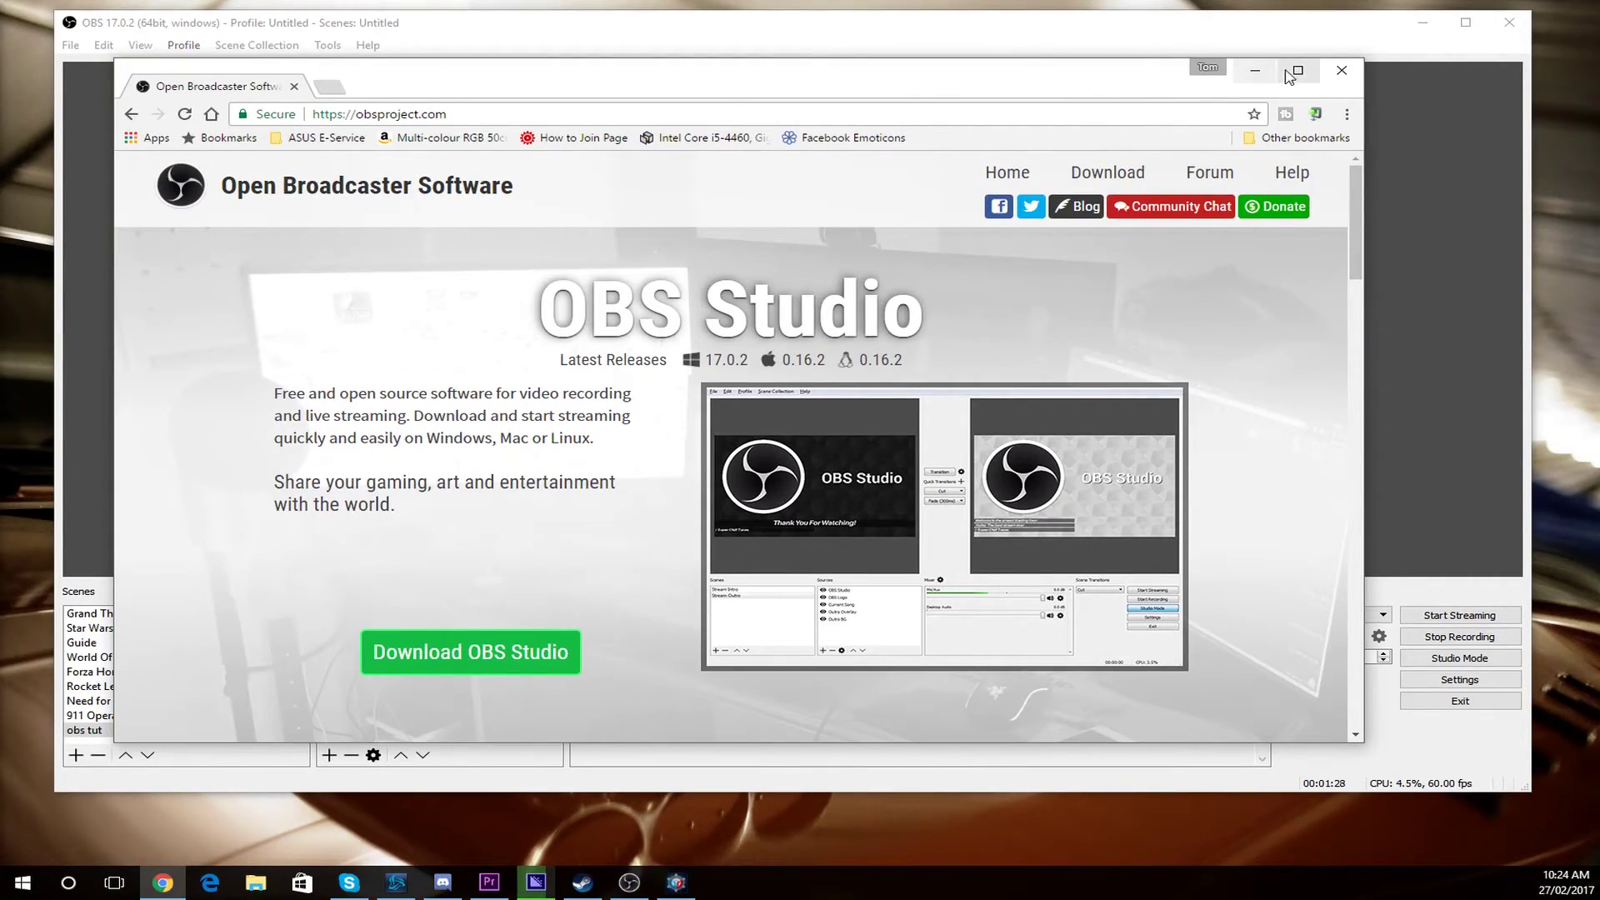
- Look over the OBS Studio home page down to its footer in a maximized window, and close the browser
{"action": "left_click", "coordinate": [1298, 72]}
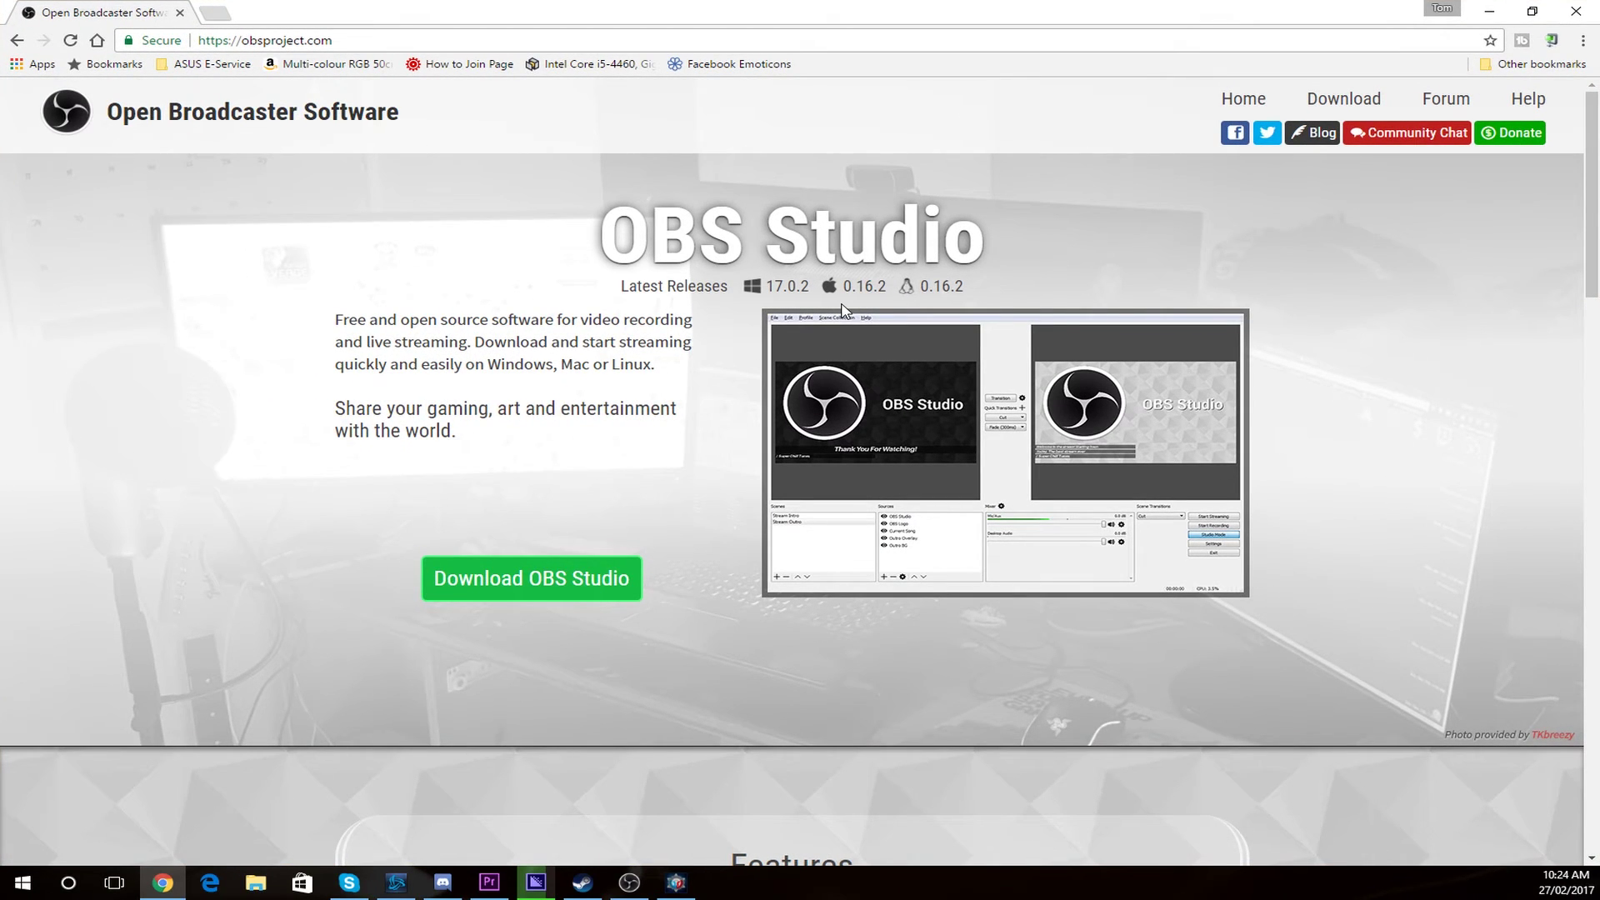
{"action": "scroll", "coordinate": [732, 403], "scroll_direction": "down", "scroll_amount": 15}
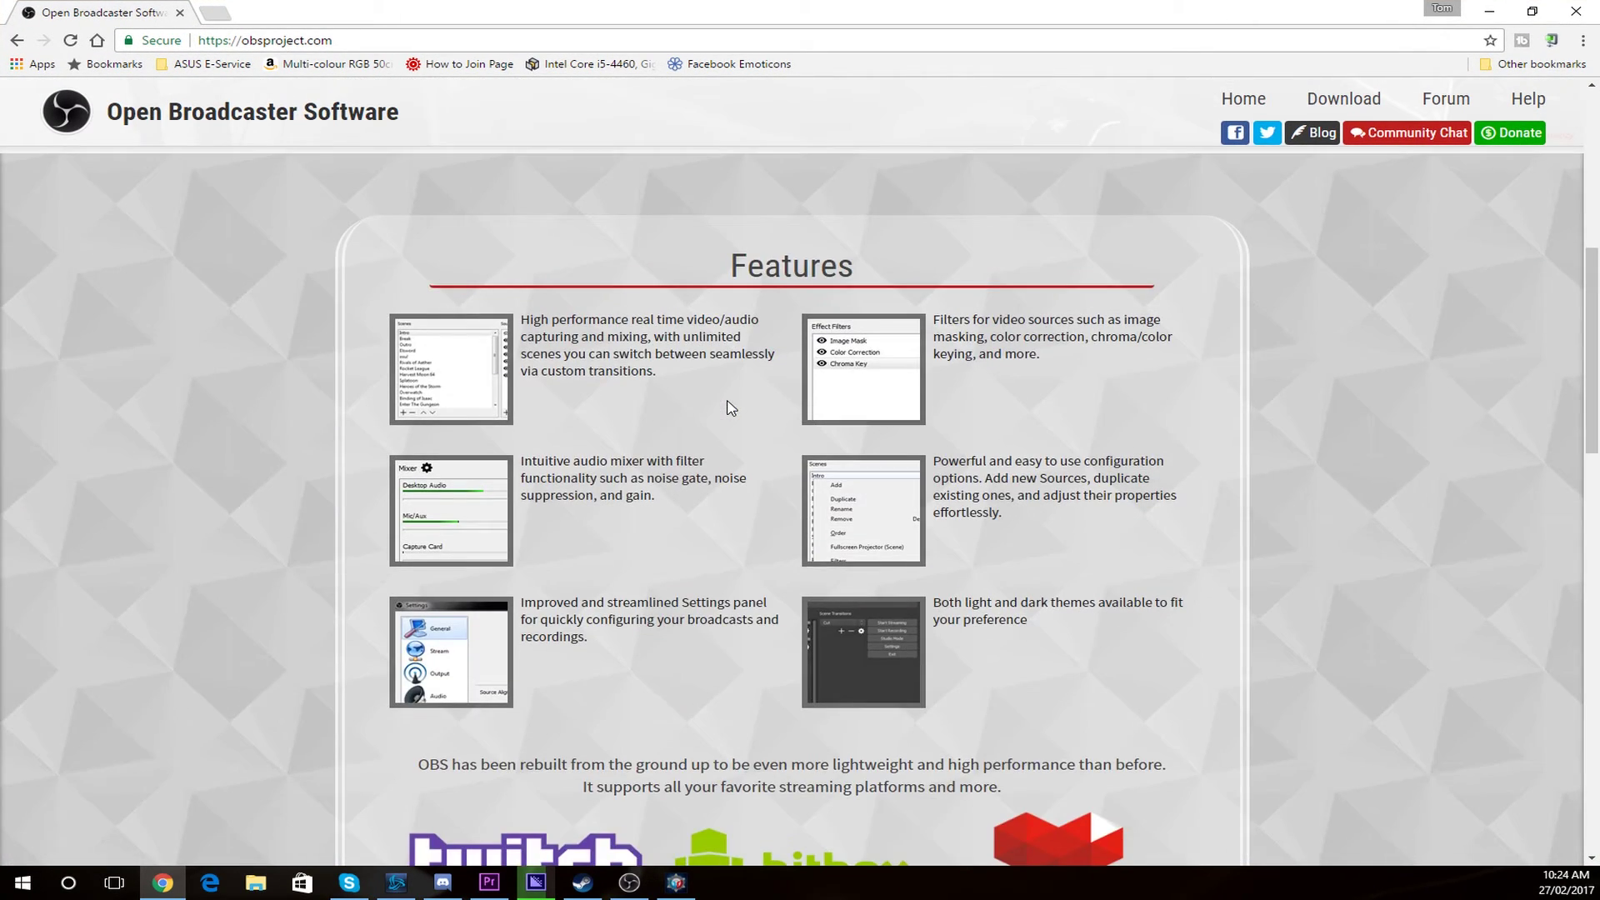
{"action": "scroll", "coordinate": [703, 412], "scroll_direction": "down", "scroll_amount": 10}
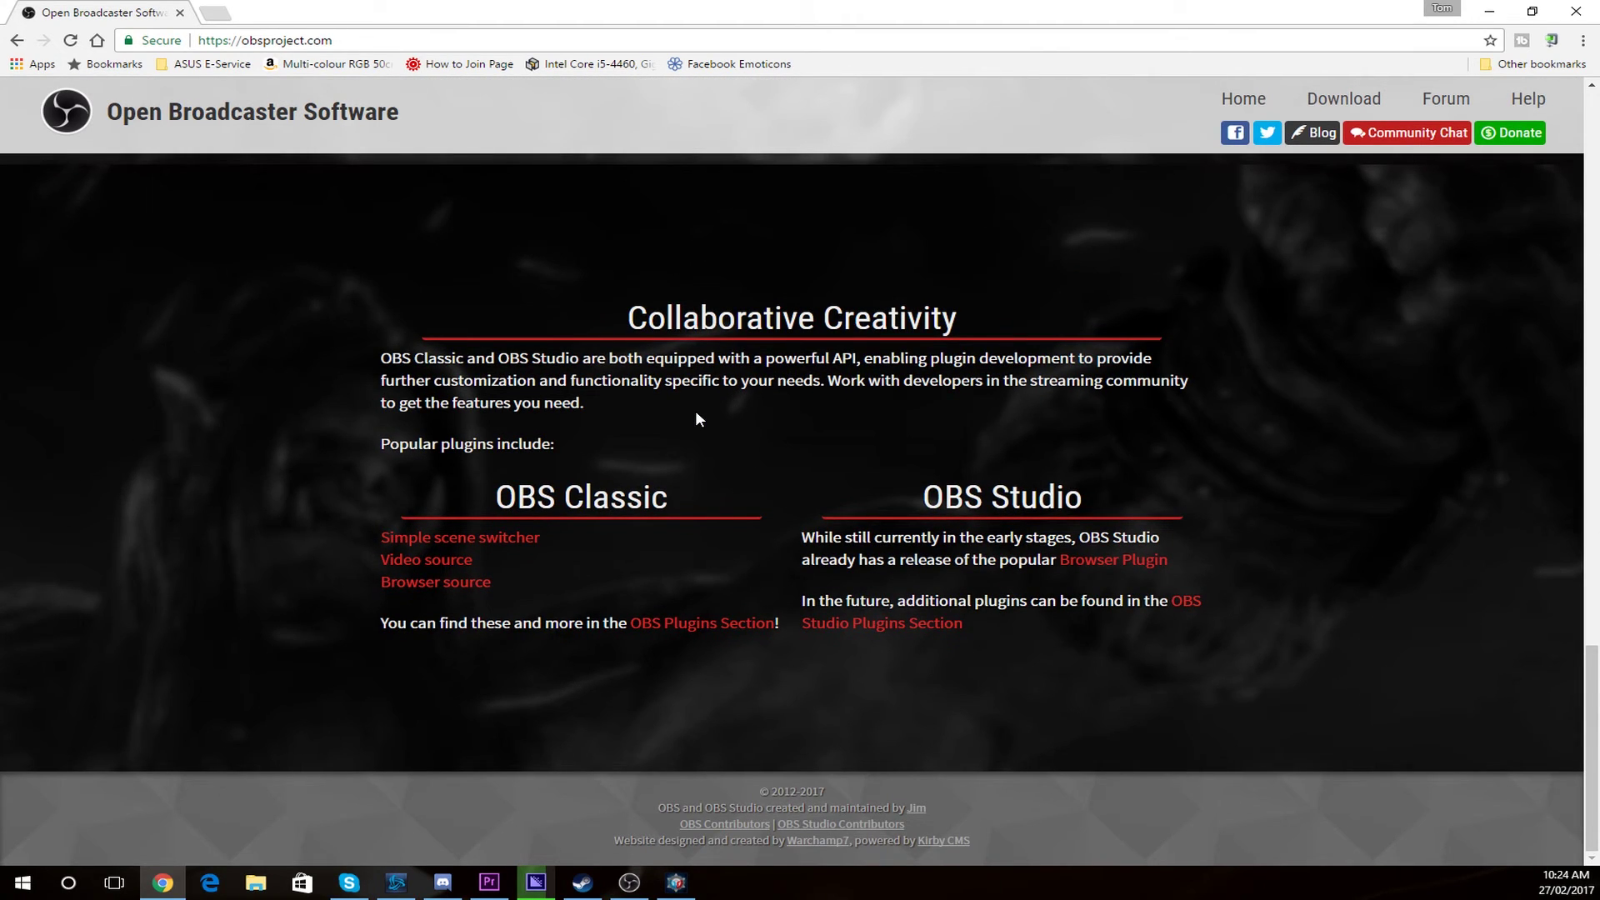
{"action": "triple_click", "coordinate": [707, 510]}
{"action": "left_click", "coordinate": [725, 525]}
{"action": "scroll", "coordinate": [671, 579], "scroll_direction": "up", "scroll_amount": 15}
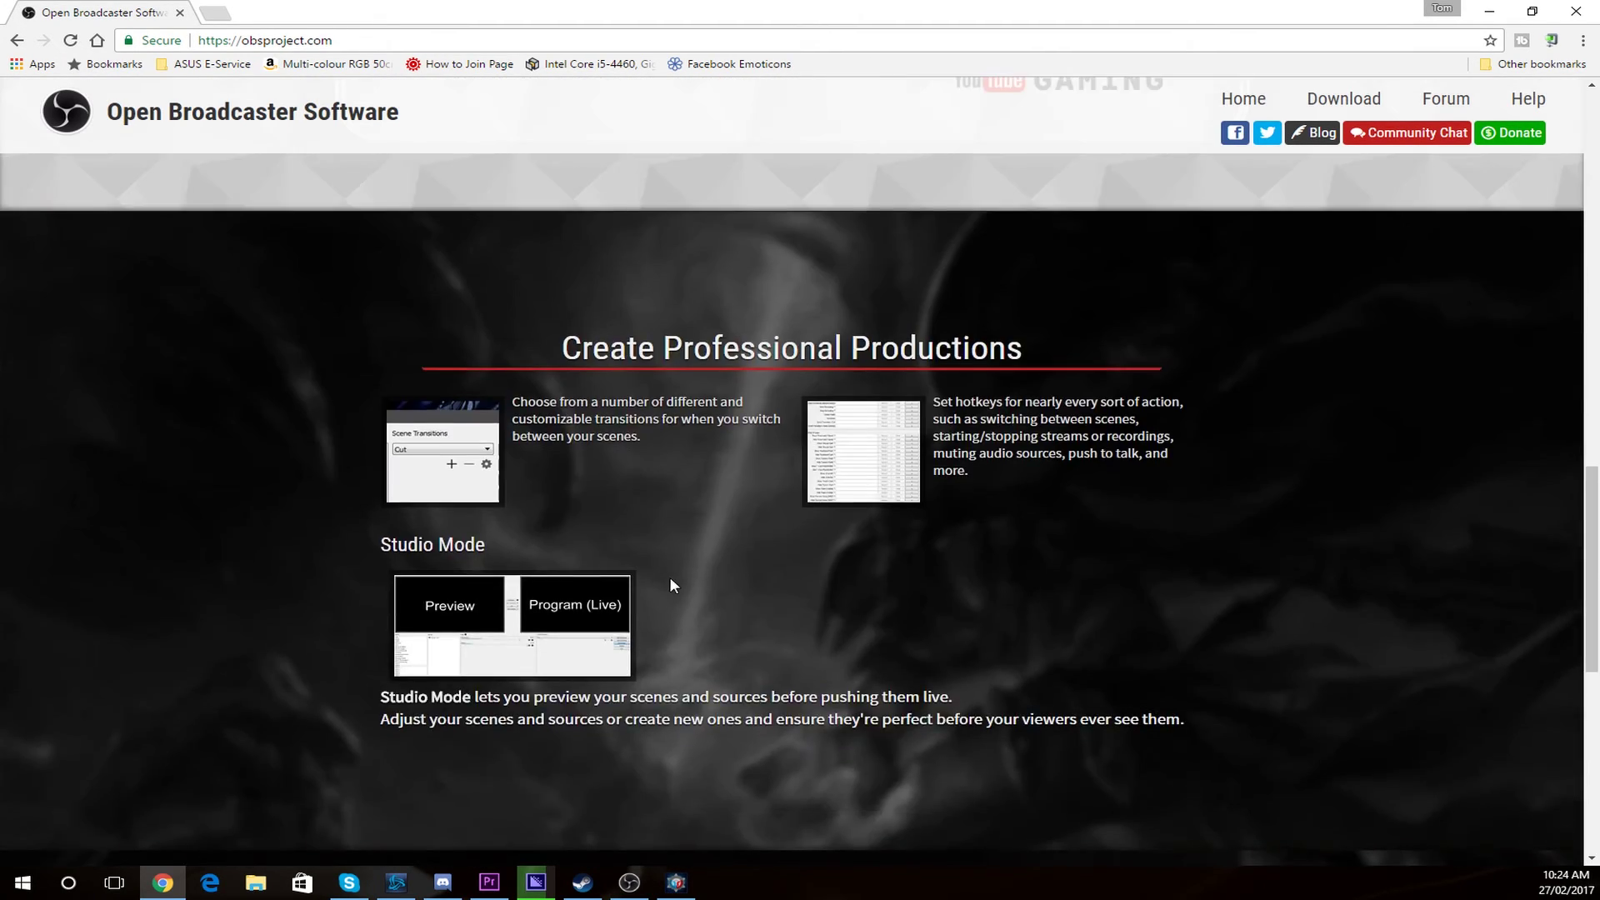
{"action": "scroll", "coordinate": [653, 563], "scroll_direction": "up", "scroll_amount": 5}
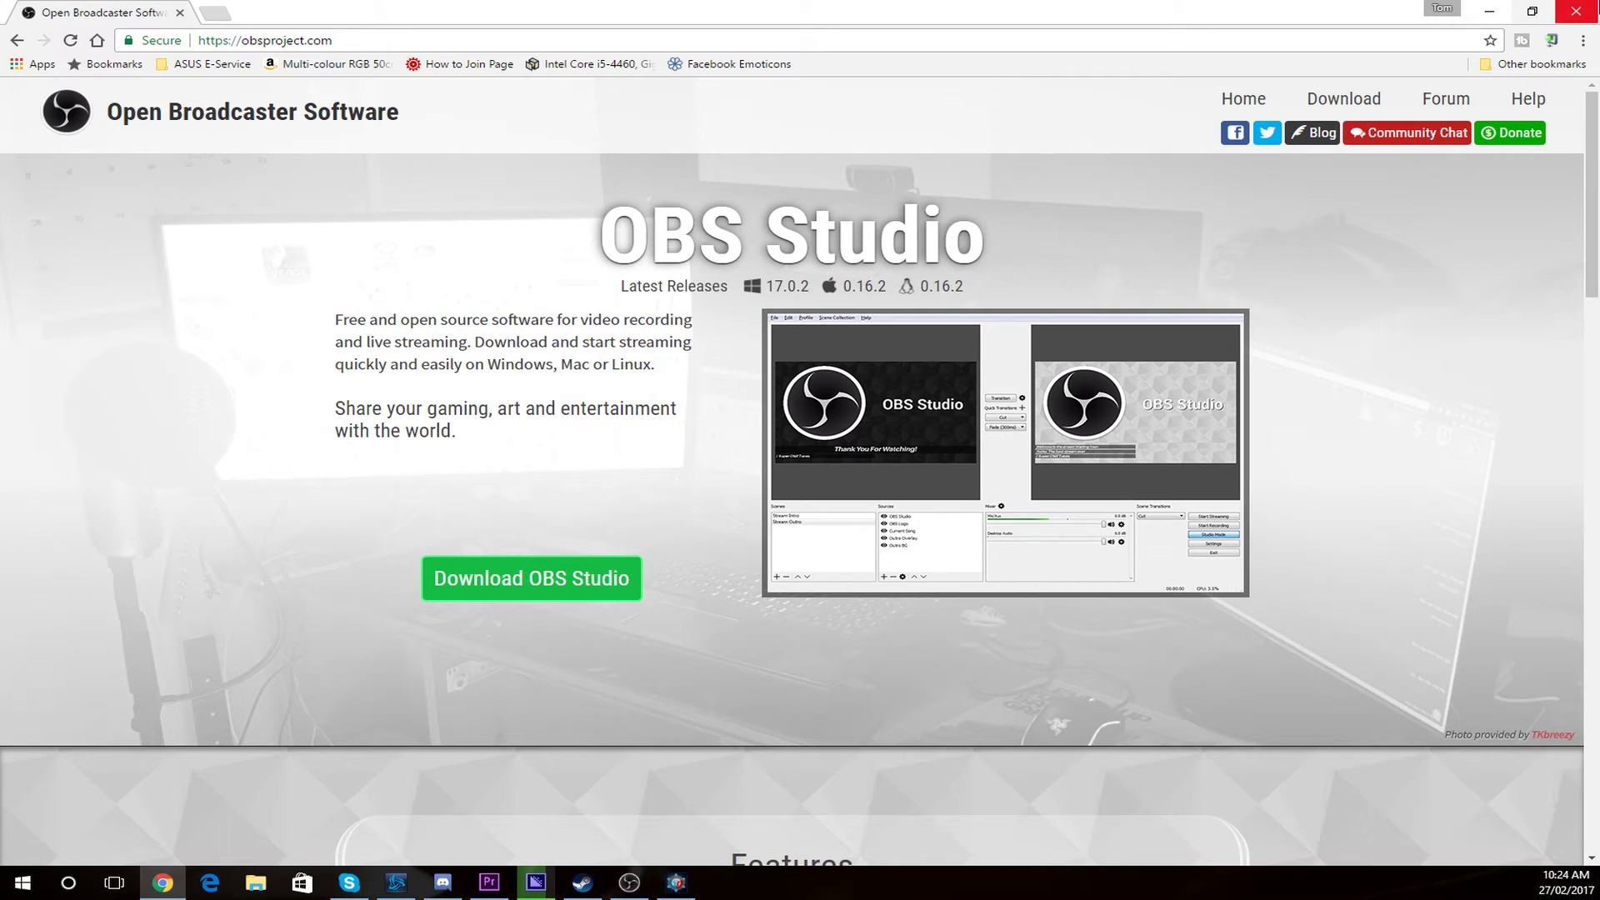
{"action": "left_click", "coordinate": [1572, 10]}
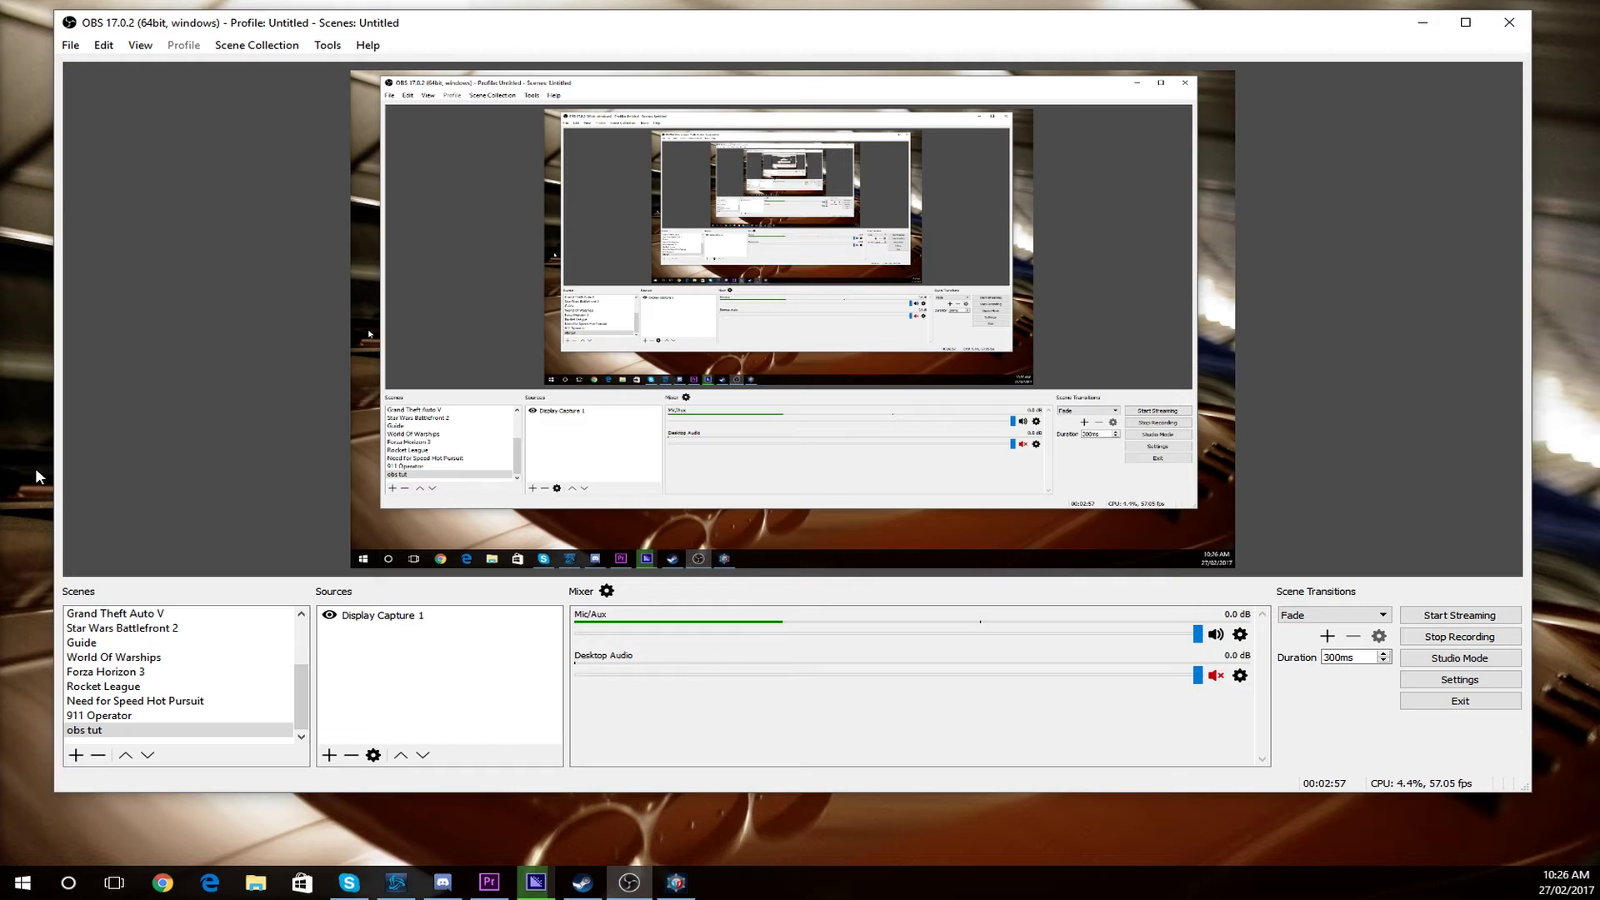
{"action": "left_click", "coordinate": [73, 46]}
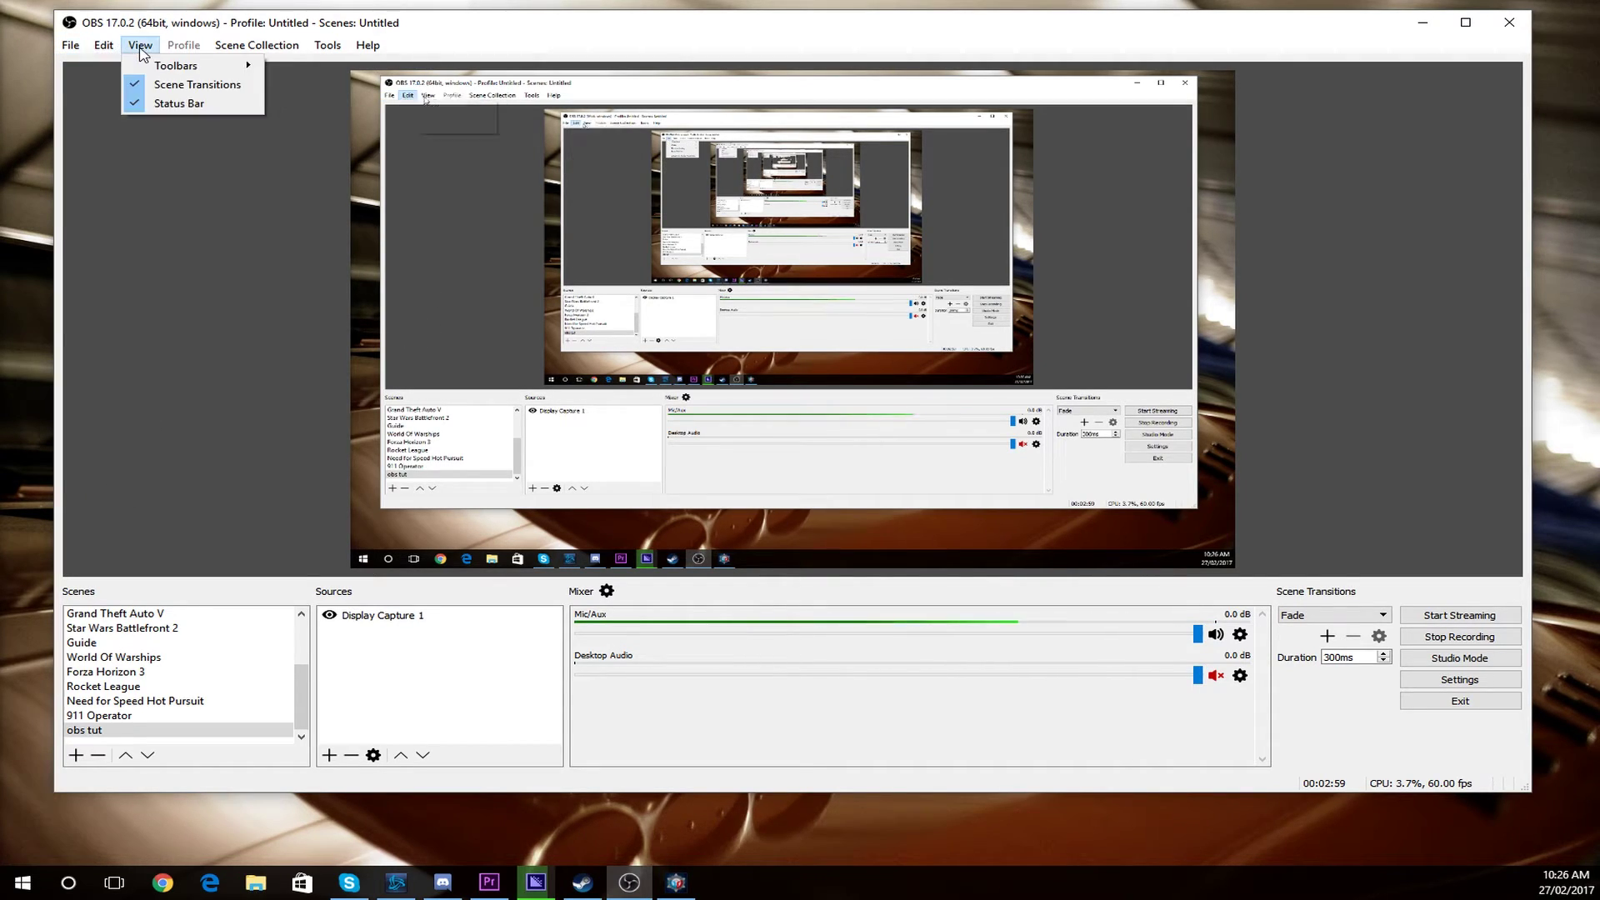
{"action": "mouse_move", "coordinate": [139, 48]}
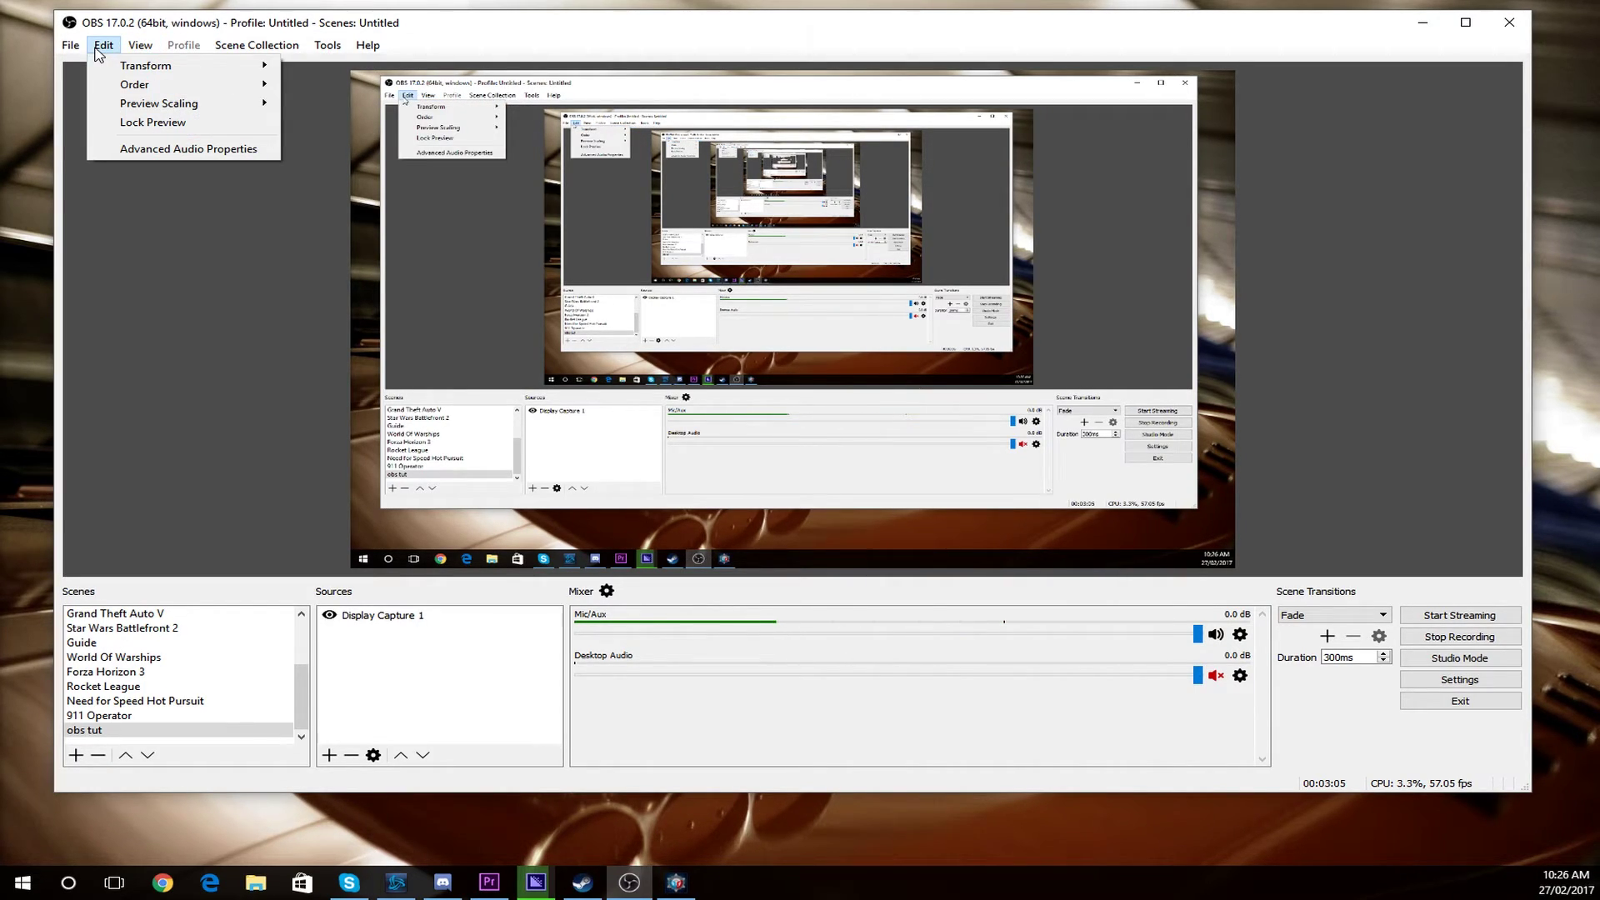
{"action": "left_click", "coordinate": [225, 299]}
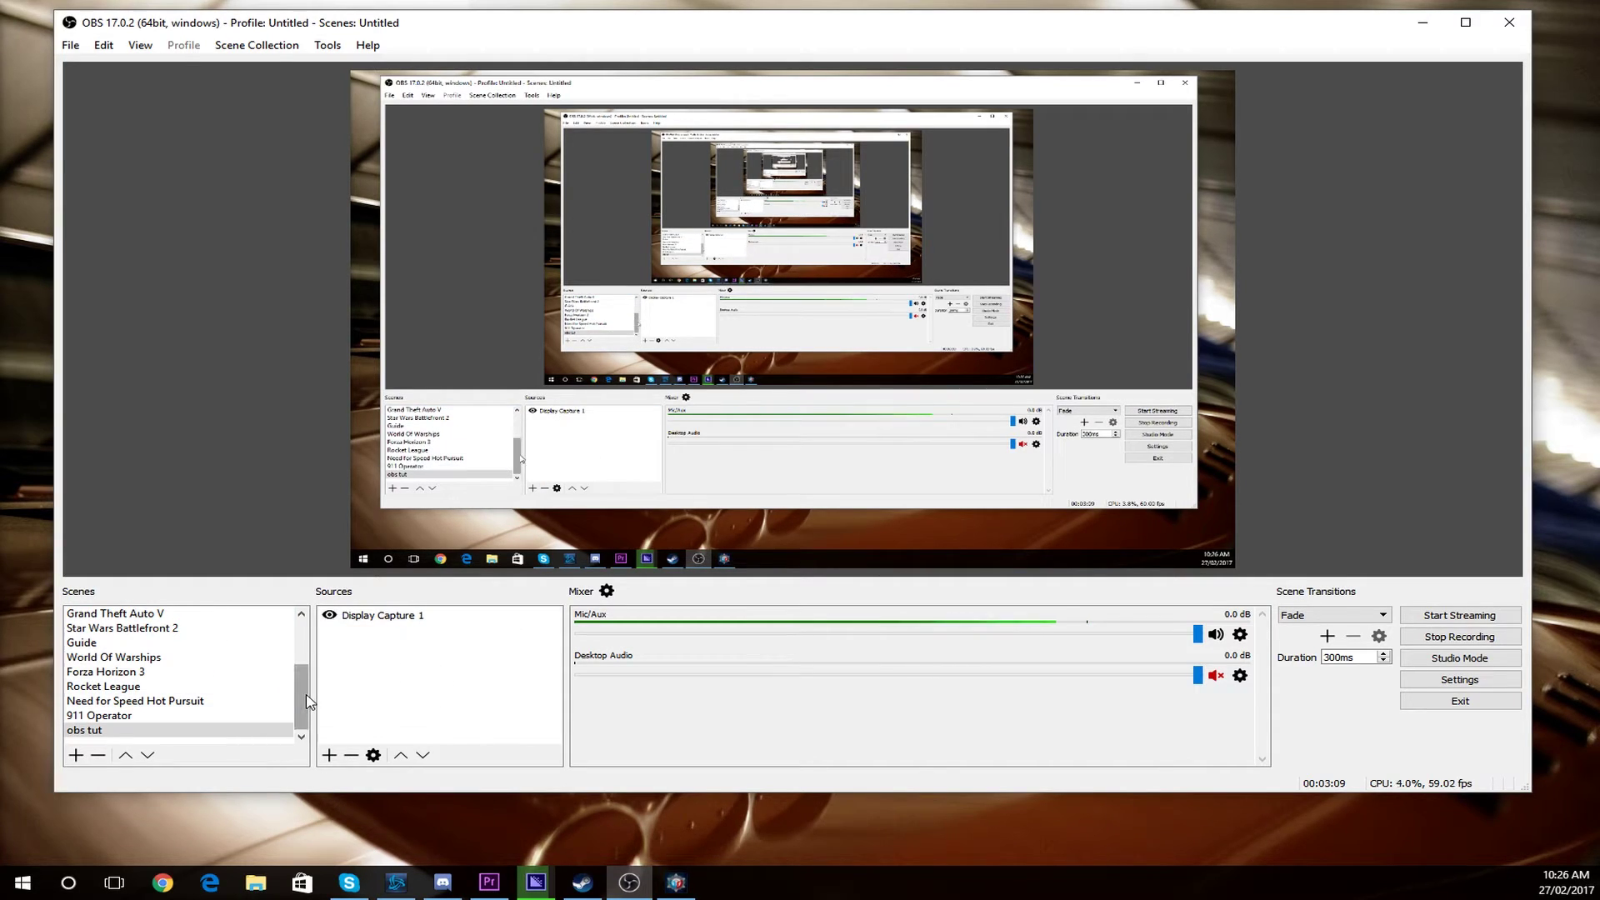
{"action": "left_click", "coordinate": [79, 50]}
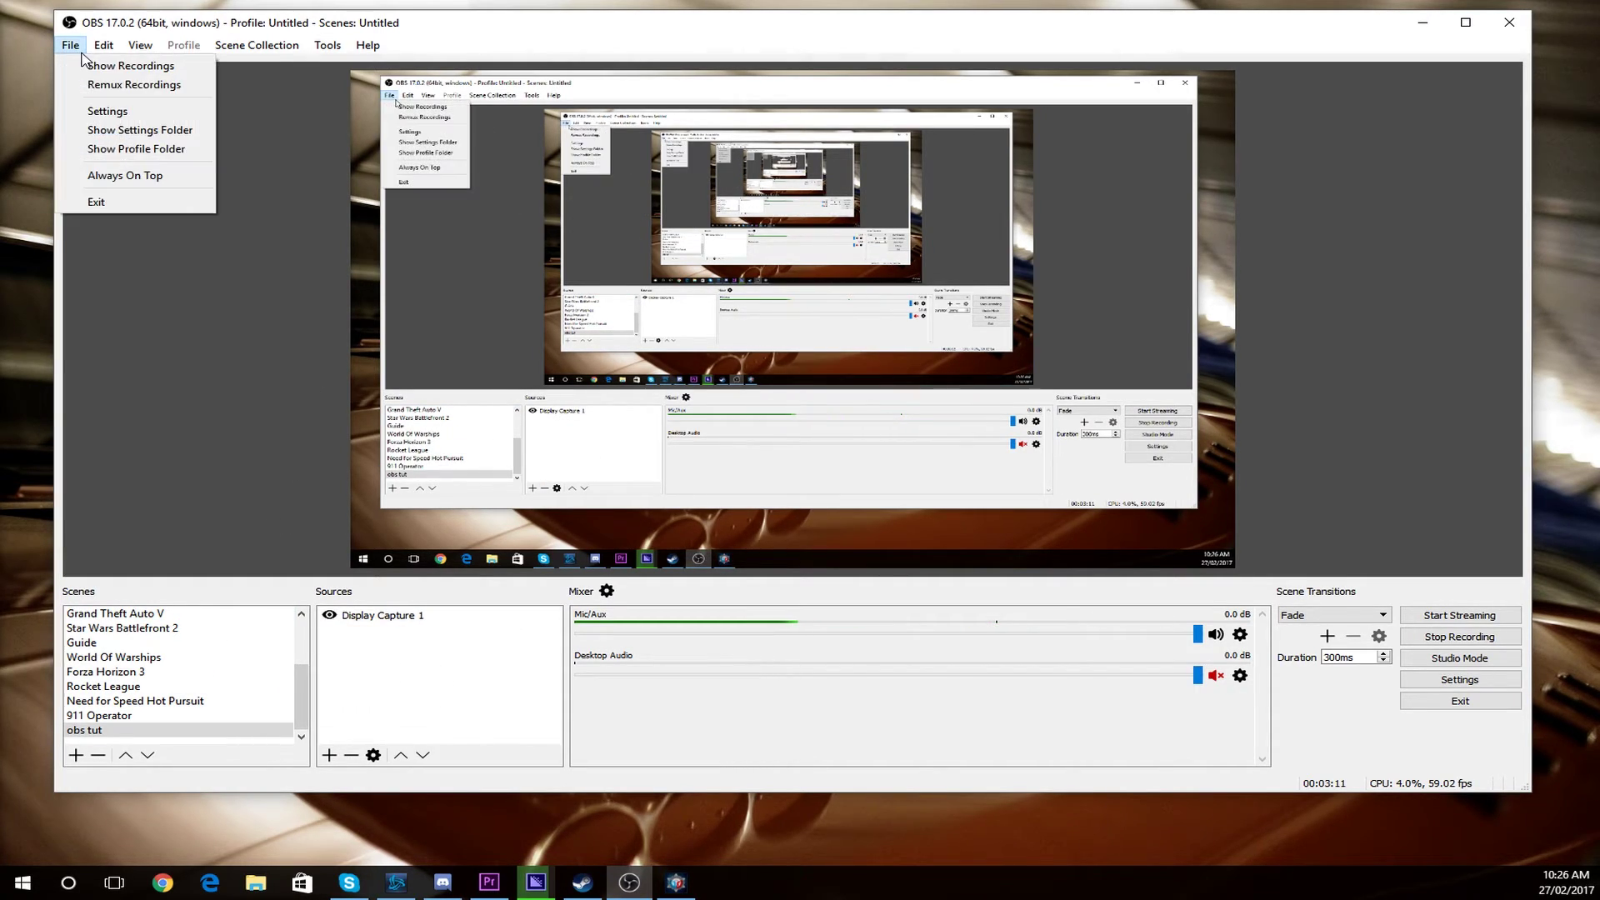
{"action": "mouse_move", "coordinate": [100, 50]}
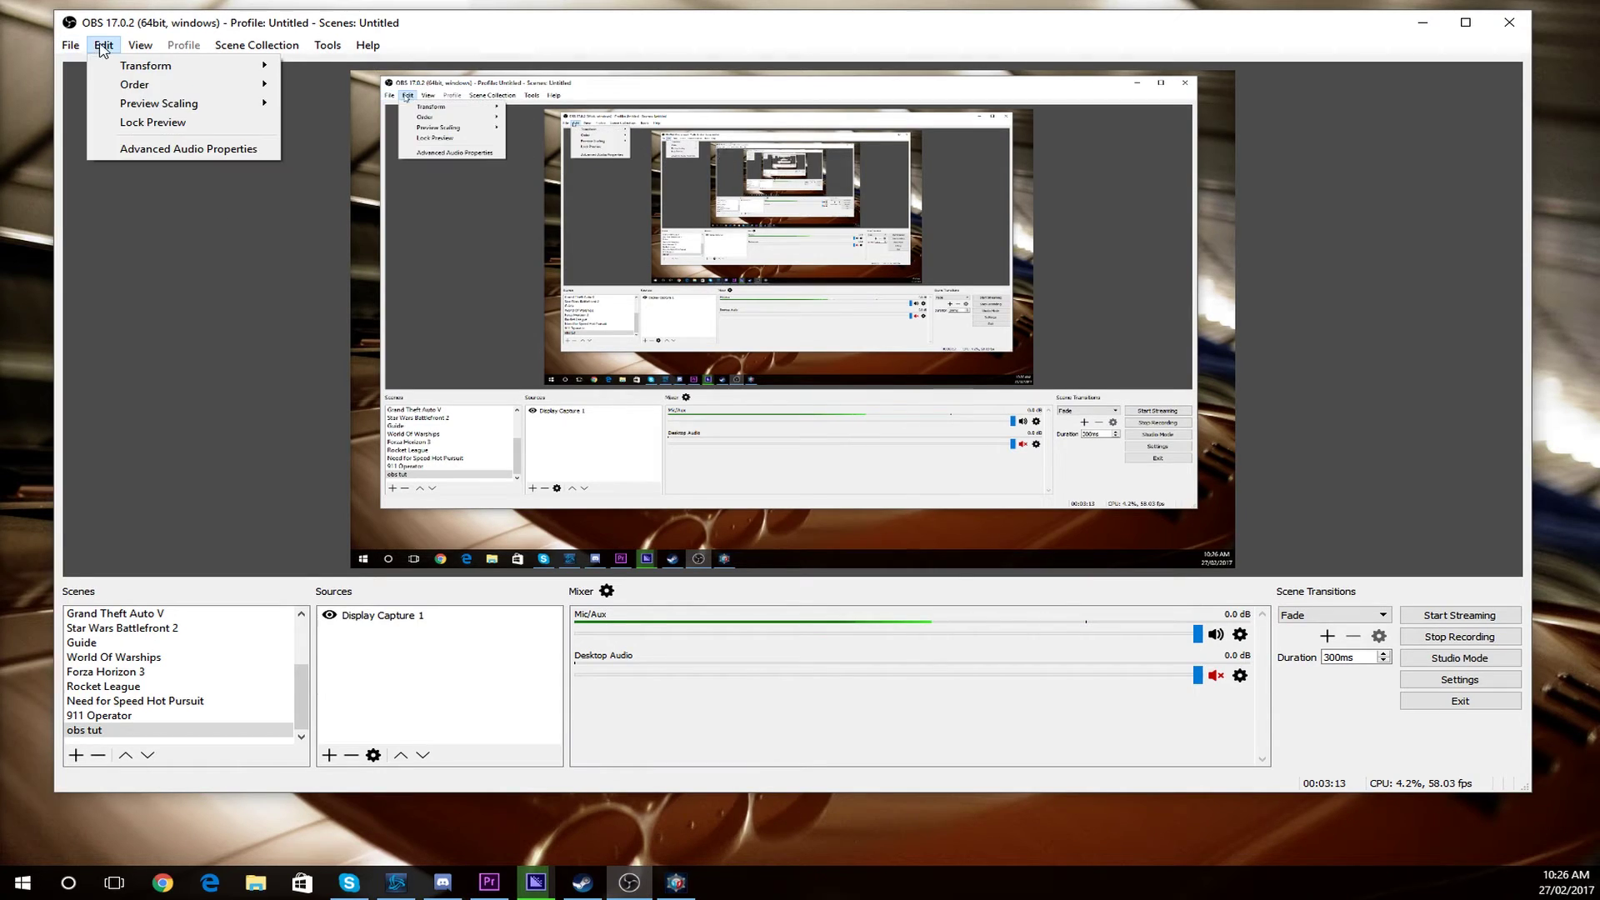
{"action": "left_click", "coordinate": [255, 546]}
{"action": "scroll", "coordinate": [278, 720], "scroll_direction": "up", "scroll_amount": 2}
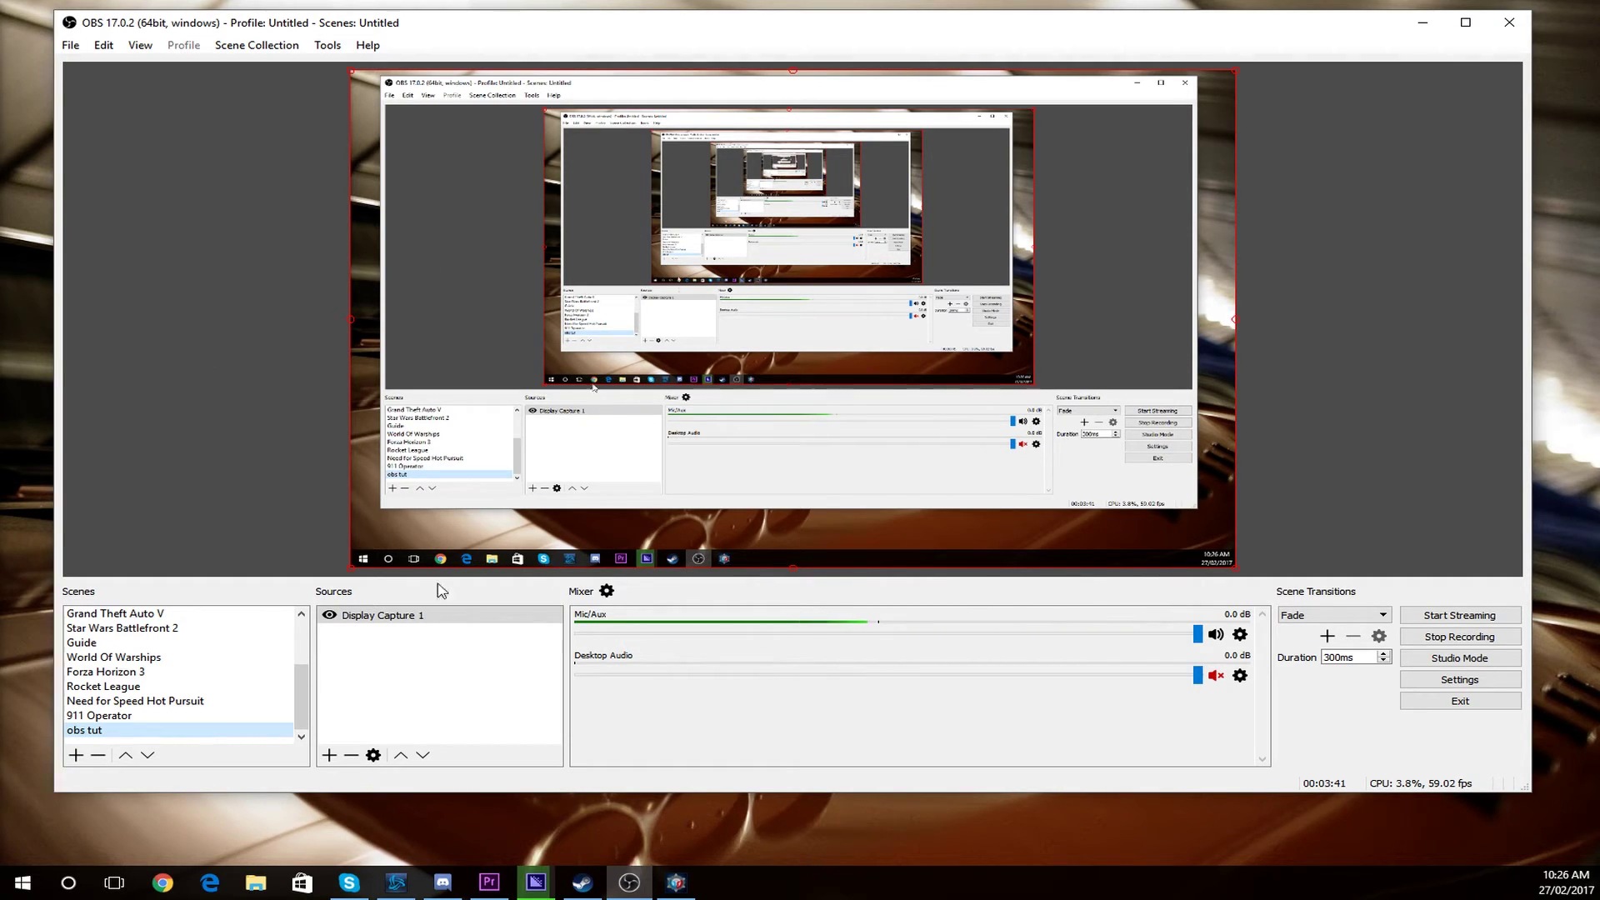
{"action": "left_click", "coordinate": [374, 618]}
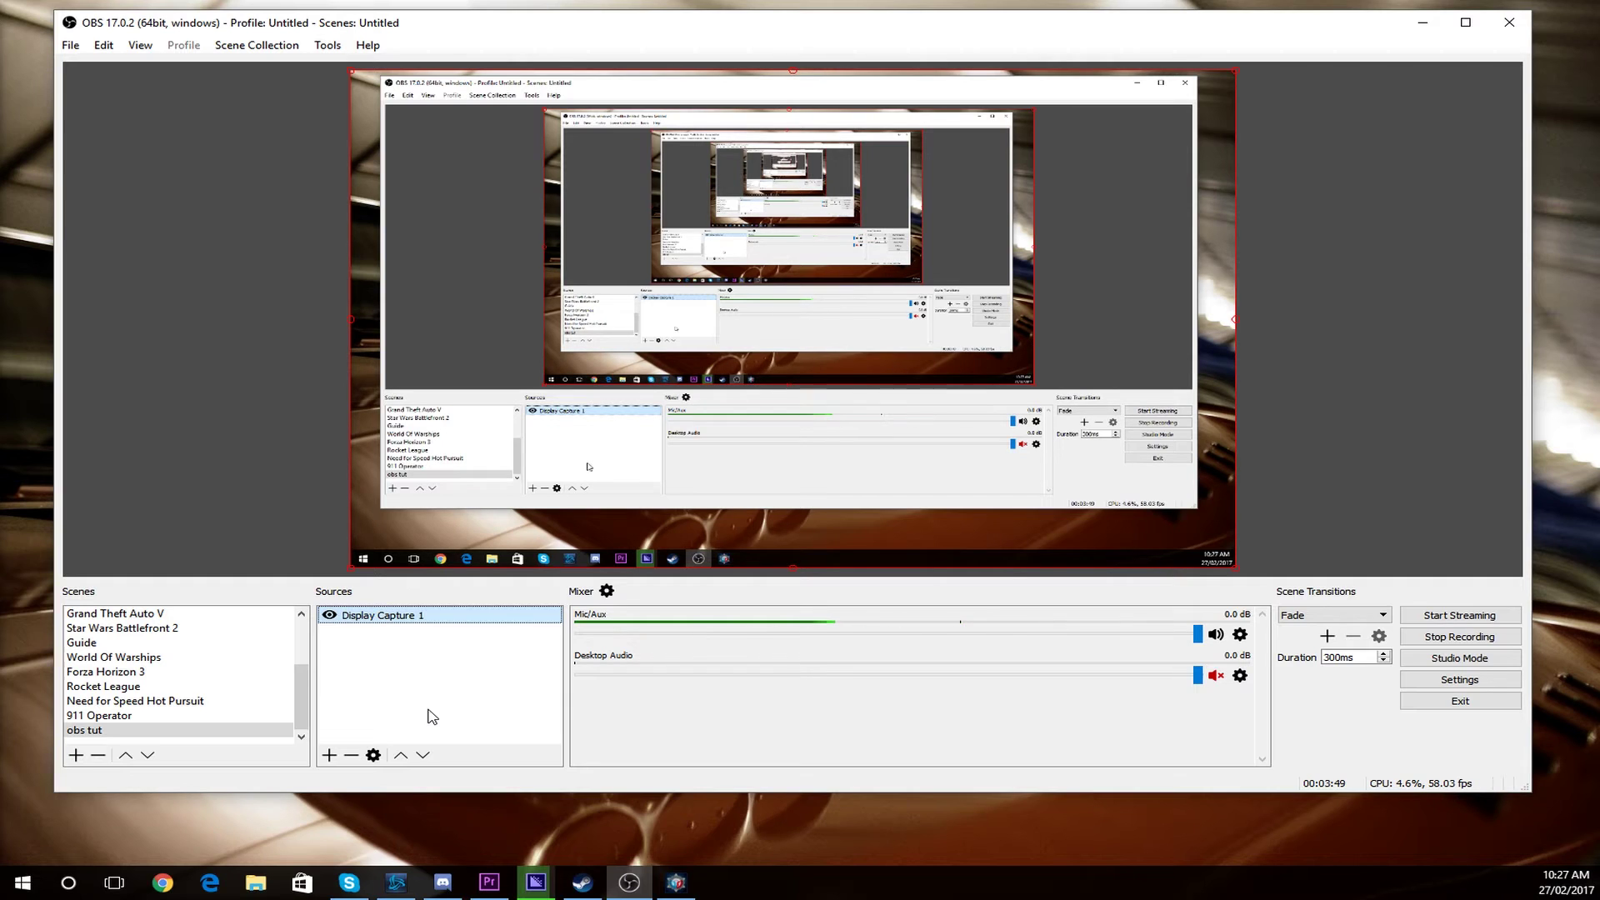
- Add a new Game Capture source named "911 operator" to the obs tut scene
{"action": "right_click", "coordinate": [366, 650]}
{"action": "mouse_move", "coordinate": [413, 660]}
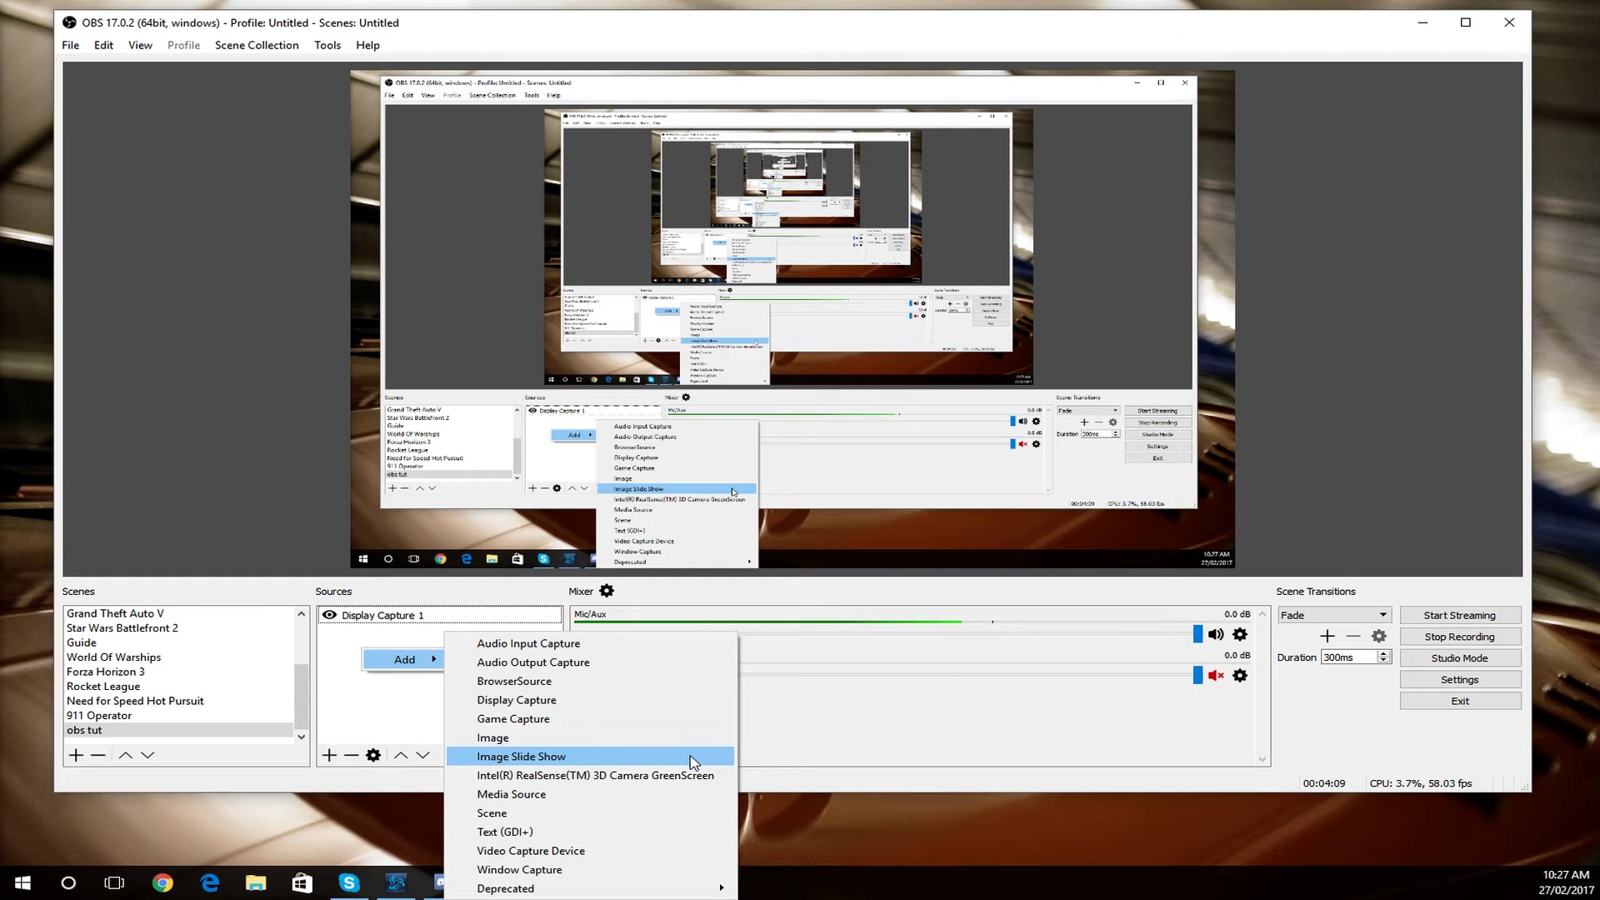
{"action": "left_click", "coordinate": [581, 726]}
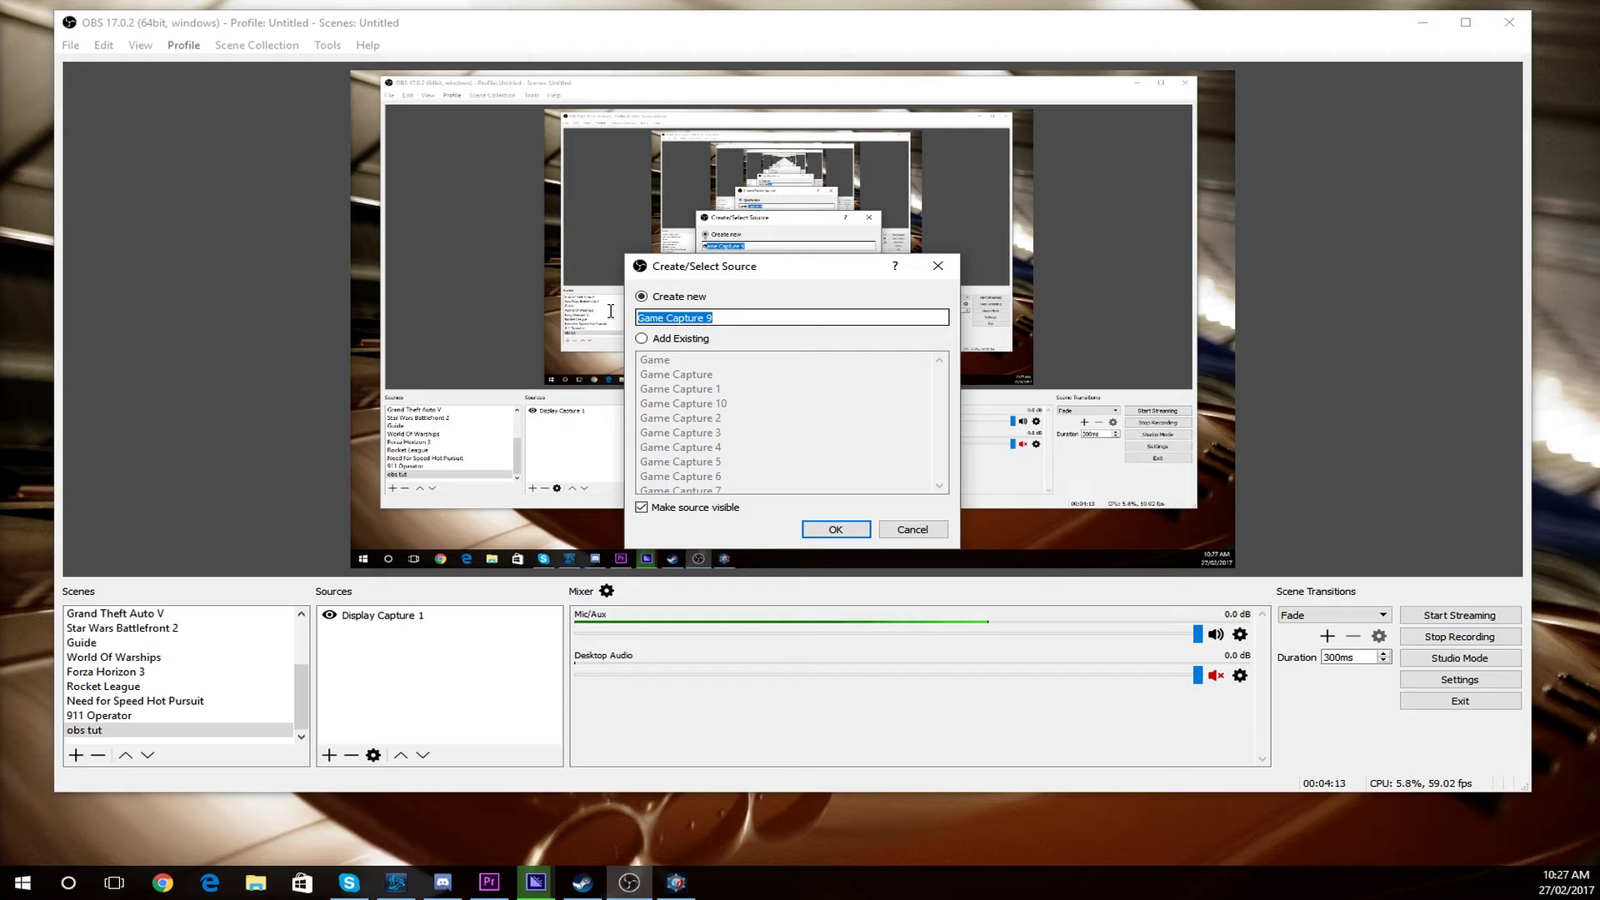
{"action": "left_click", "coordinate": [659, 338]}
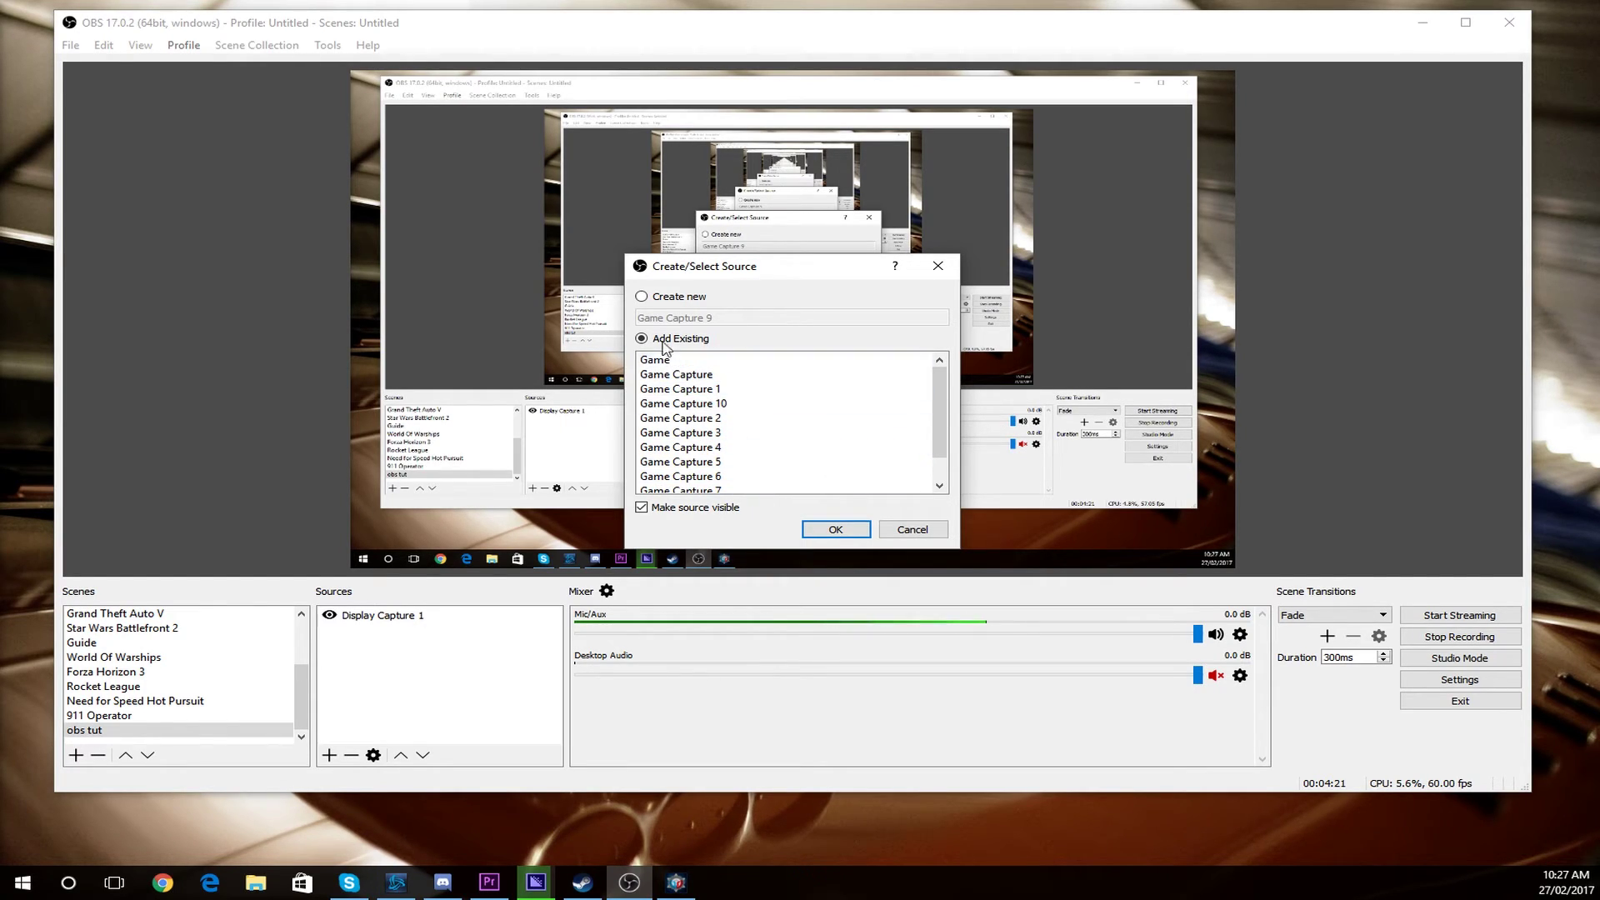
{"action": "left_click", "coordinate": [660, 297]}
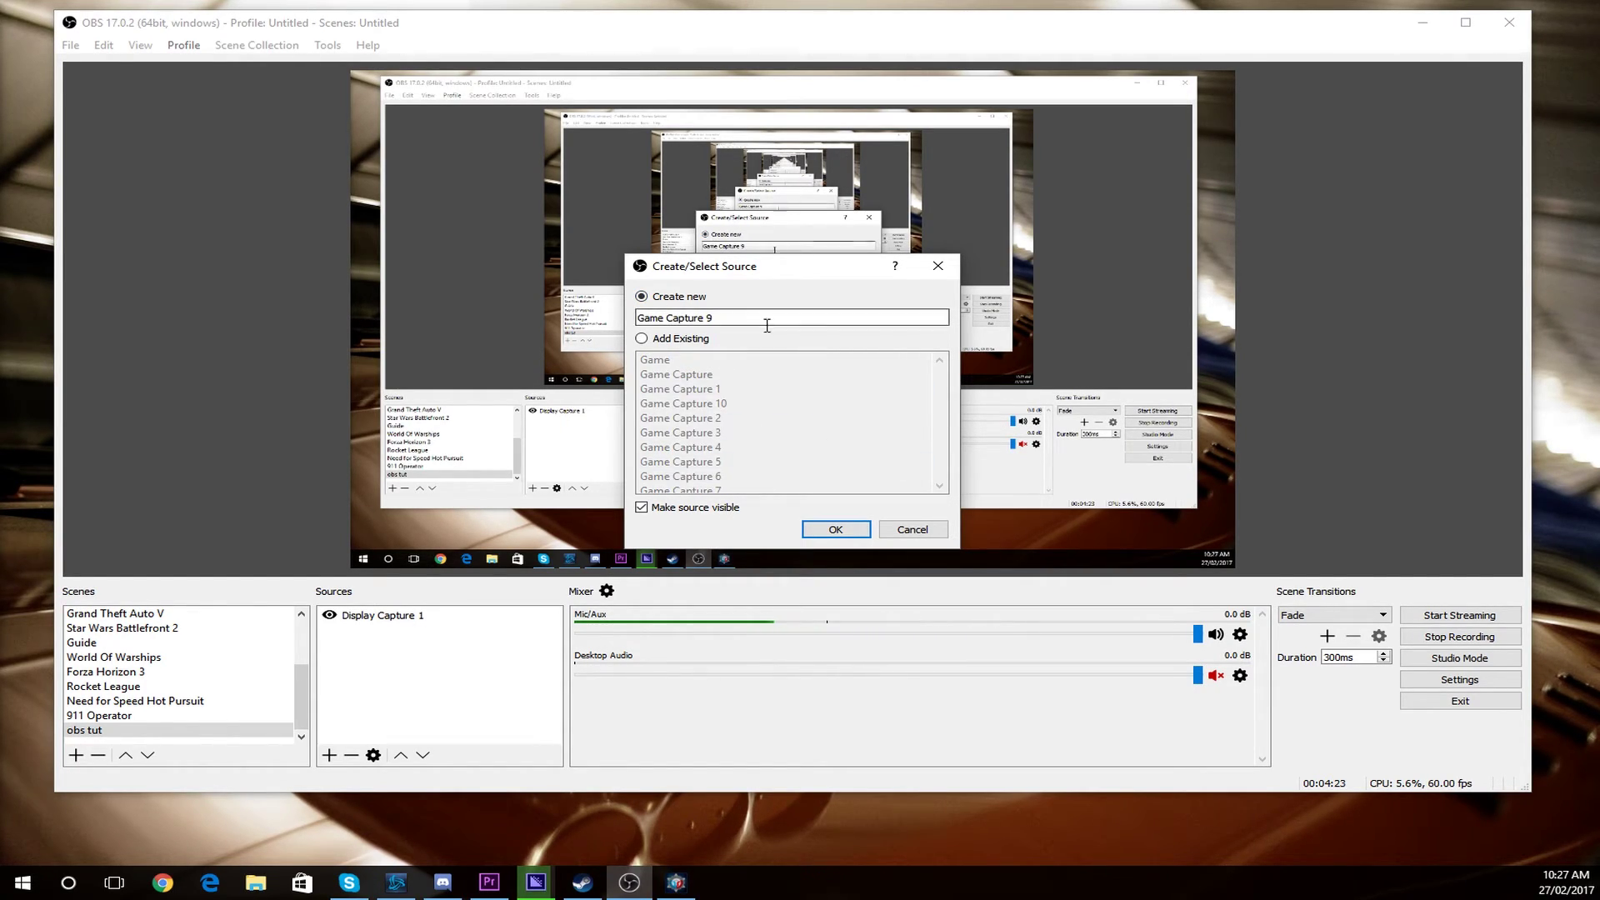
{"action": "left_click", "coordinate": [696, 338]}
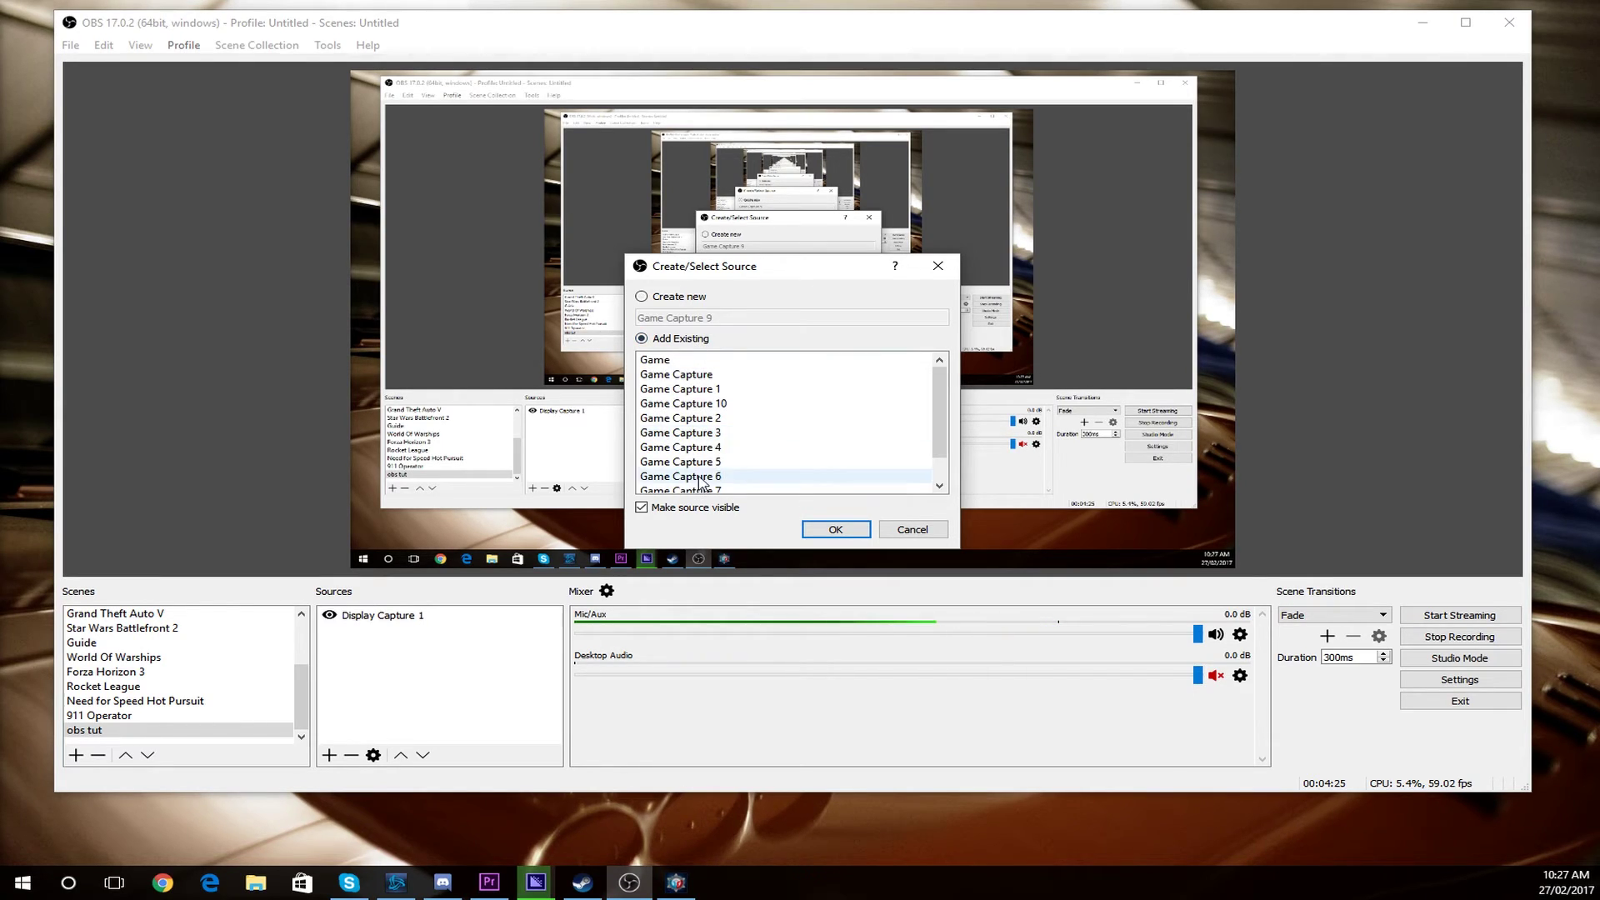
{"action": "left_click", "coordinate": [675, 297]}
{"action": "triple_click", "coordinate": [806, 317]}
{"action": "type", "text": "911 operator"}
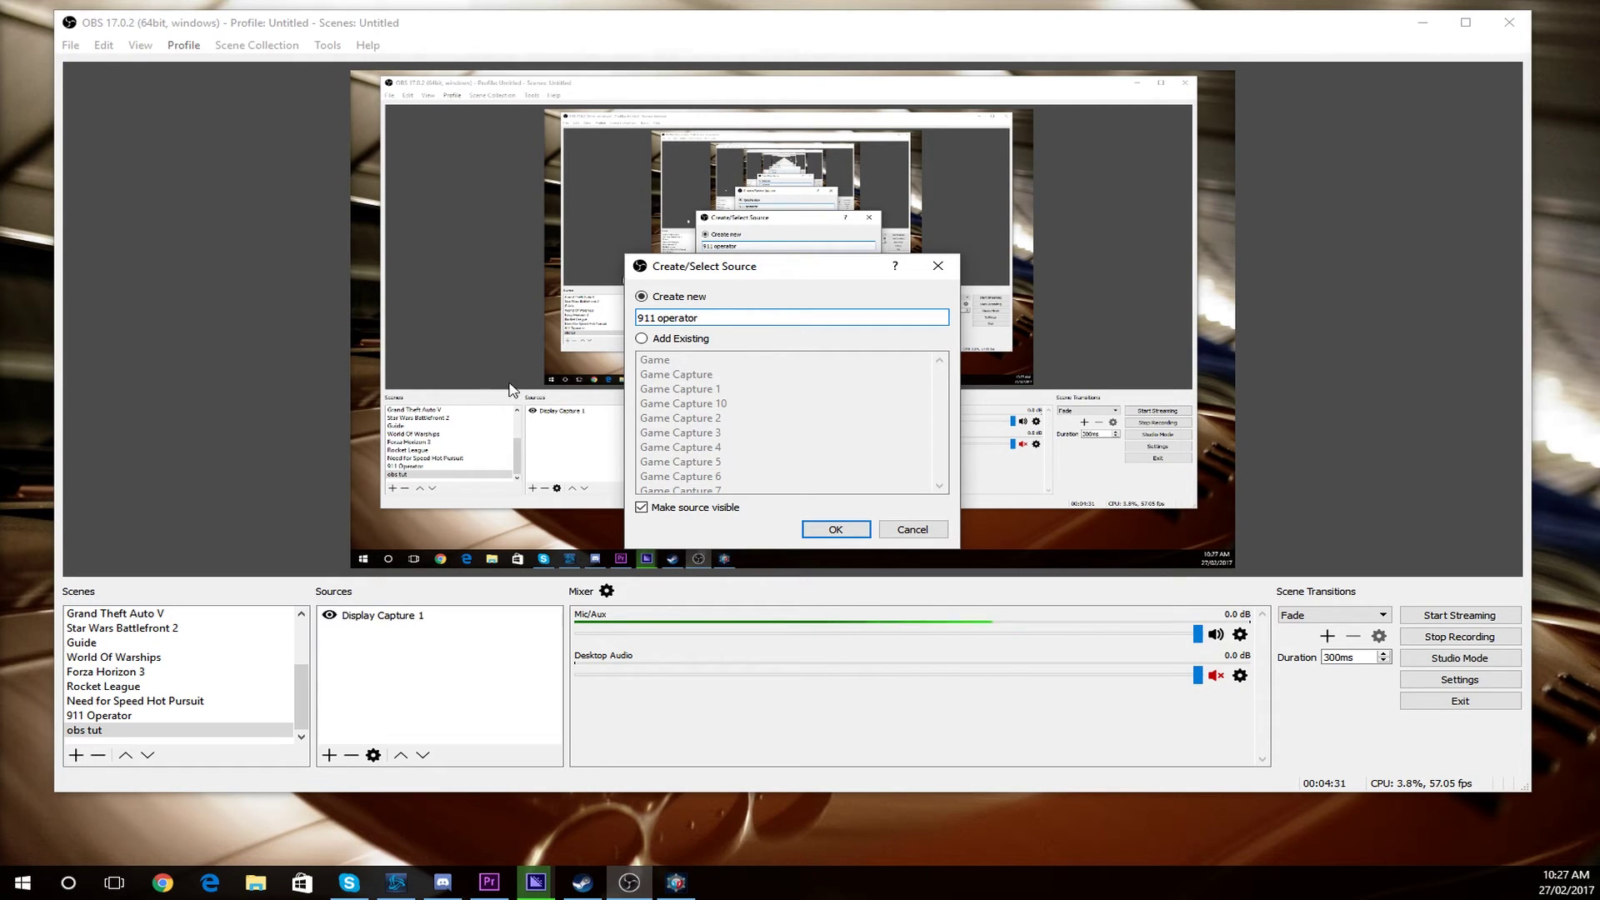
{"action": "left_click", "coordinate": [836, 530]}
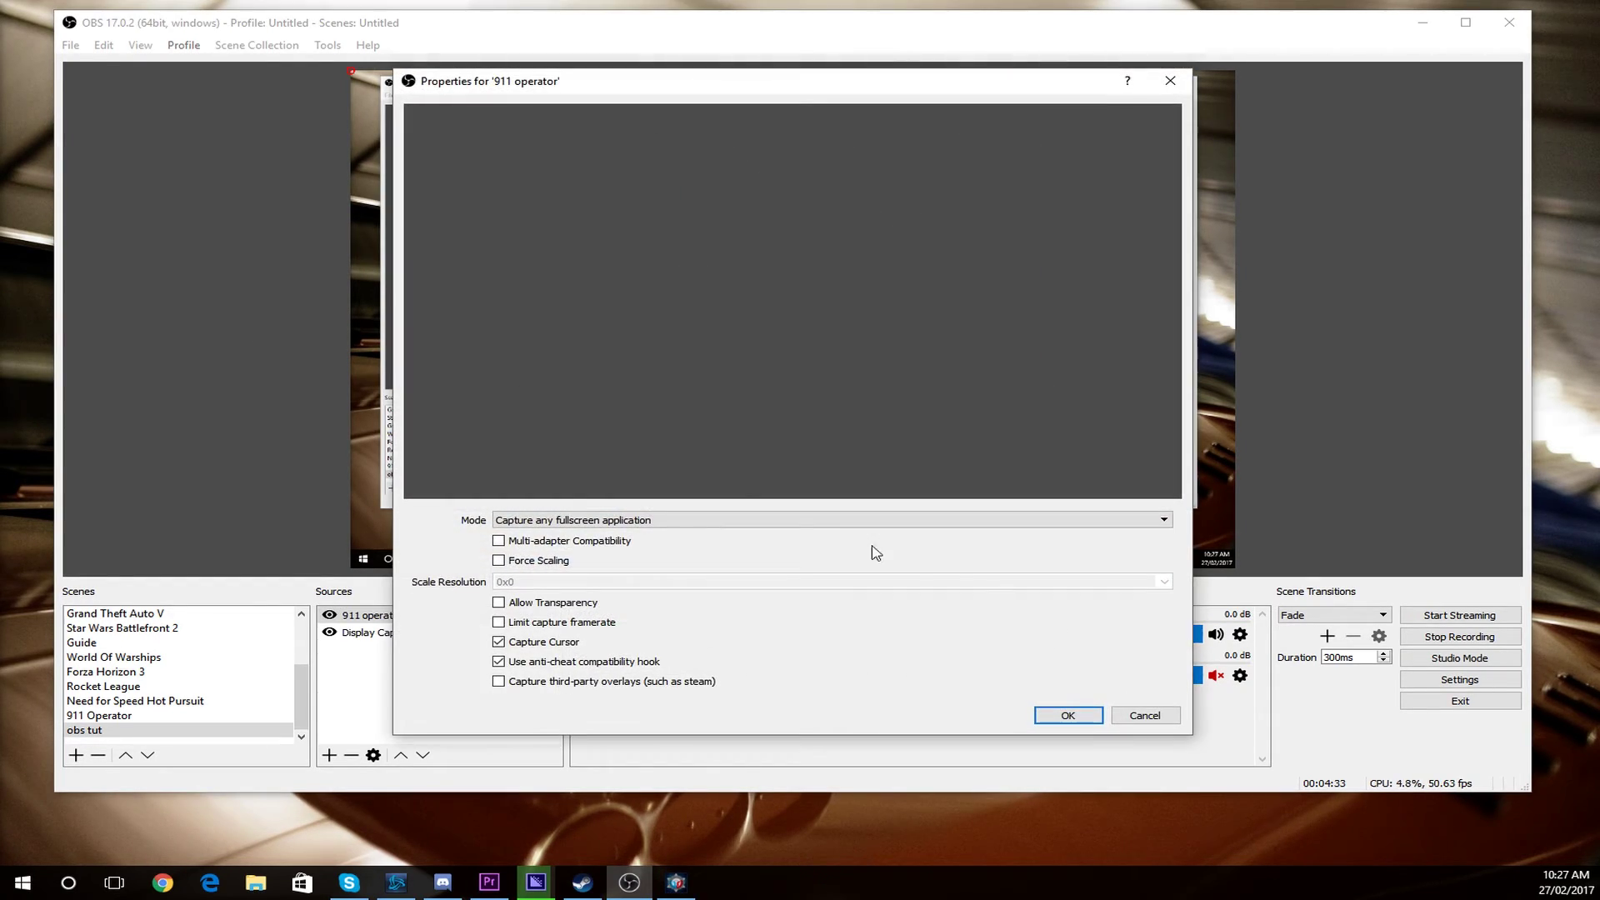
- Set the 911 operator source to capture the specific window [911.exe]: 911 Operator, and accept its properties
{"action": "left_click", "coordinate": [612, 525]}
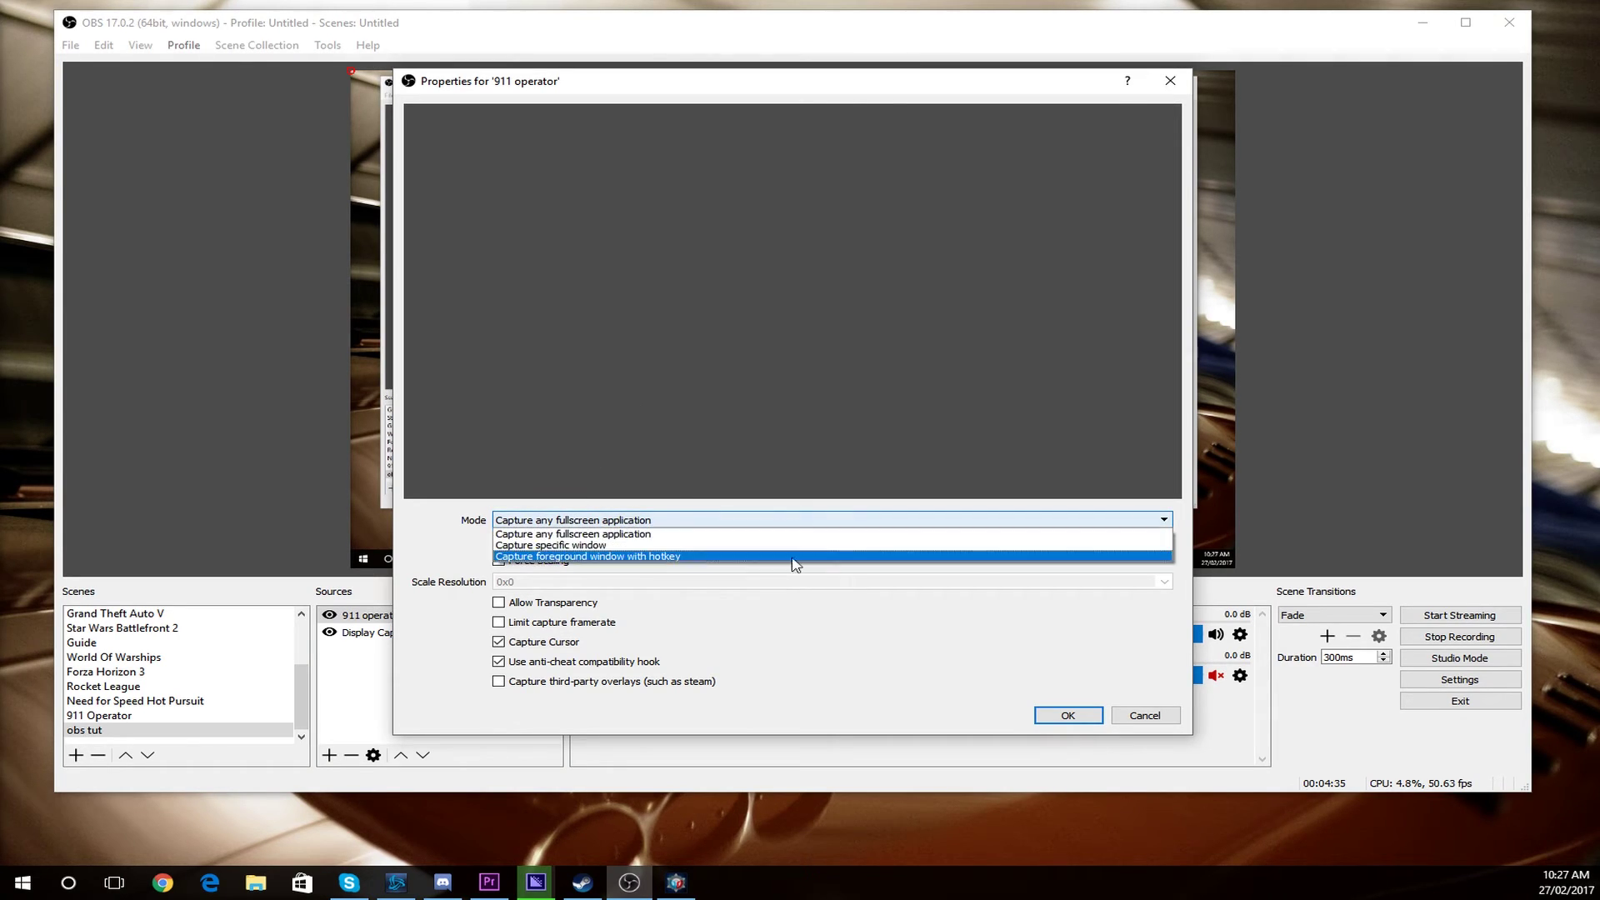
{"action": "left_click", "coordinate": [700, 543]}
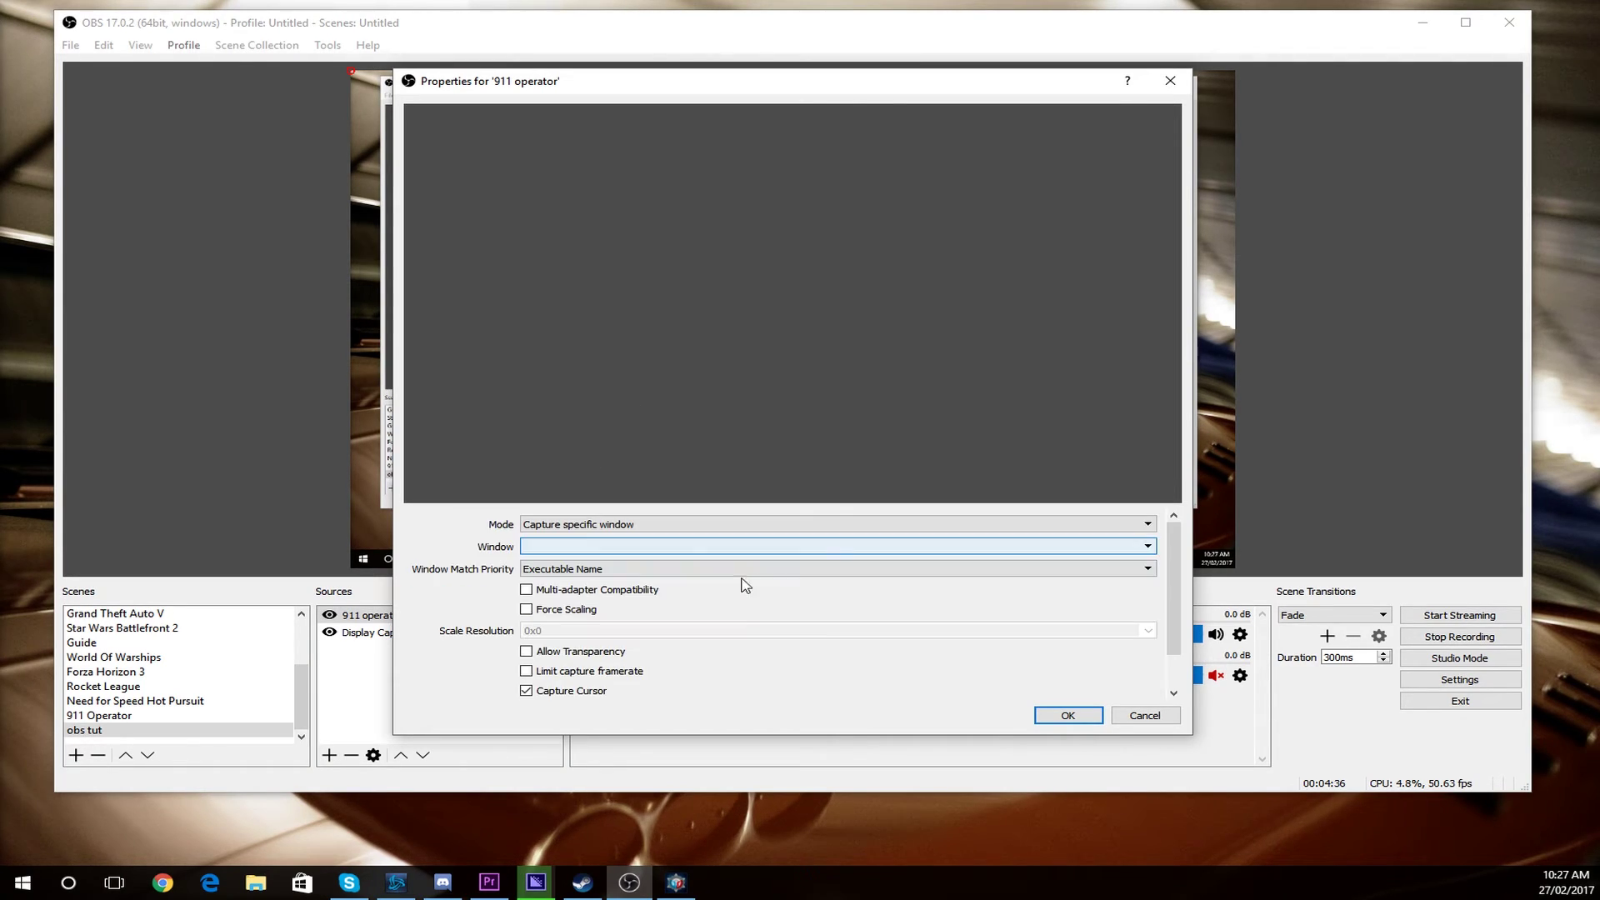
{"action": "left_click", "coordinate": [690, 550]}
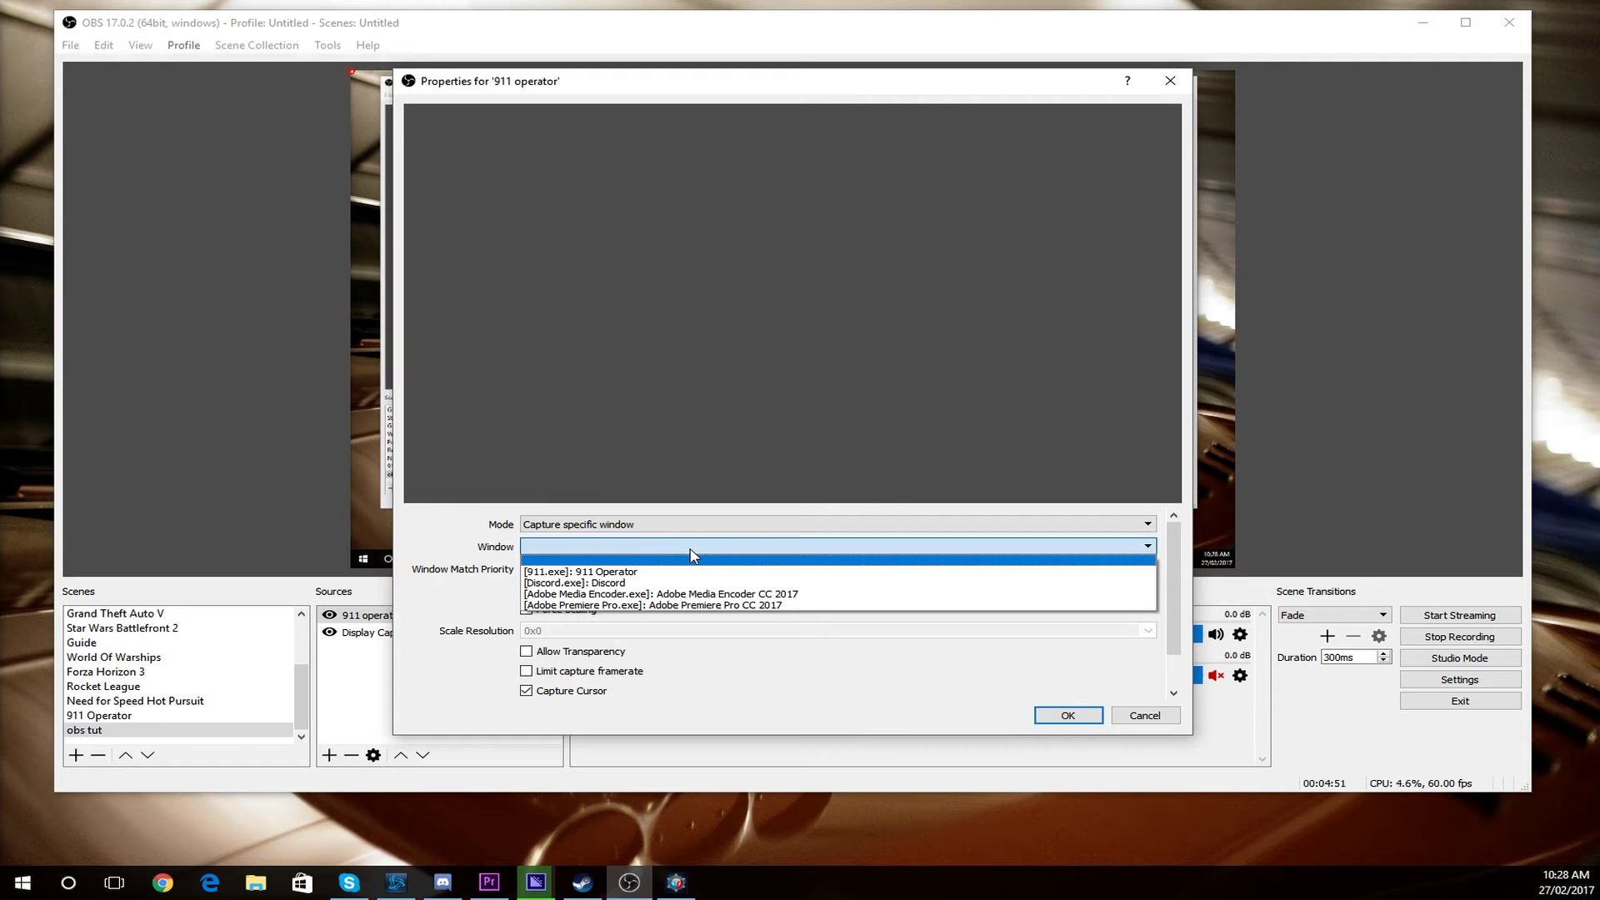
{"action": "left_click", "coordinate": [656, 571]}
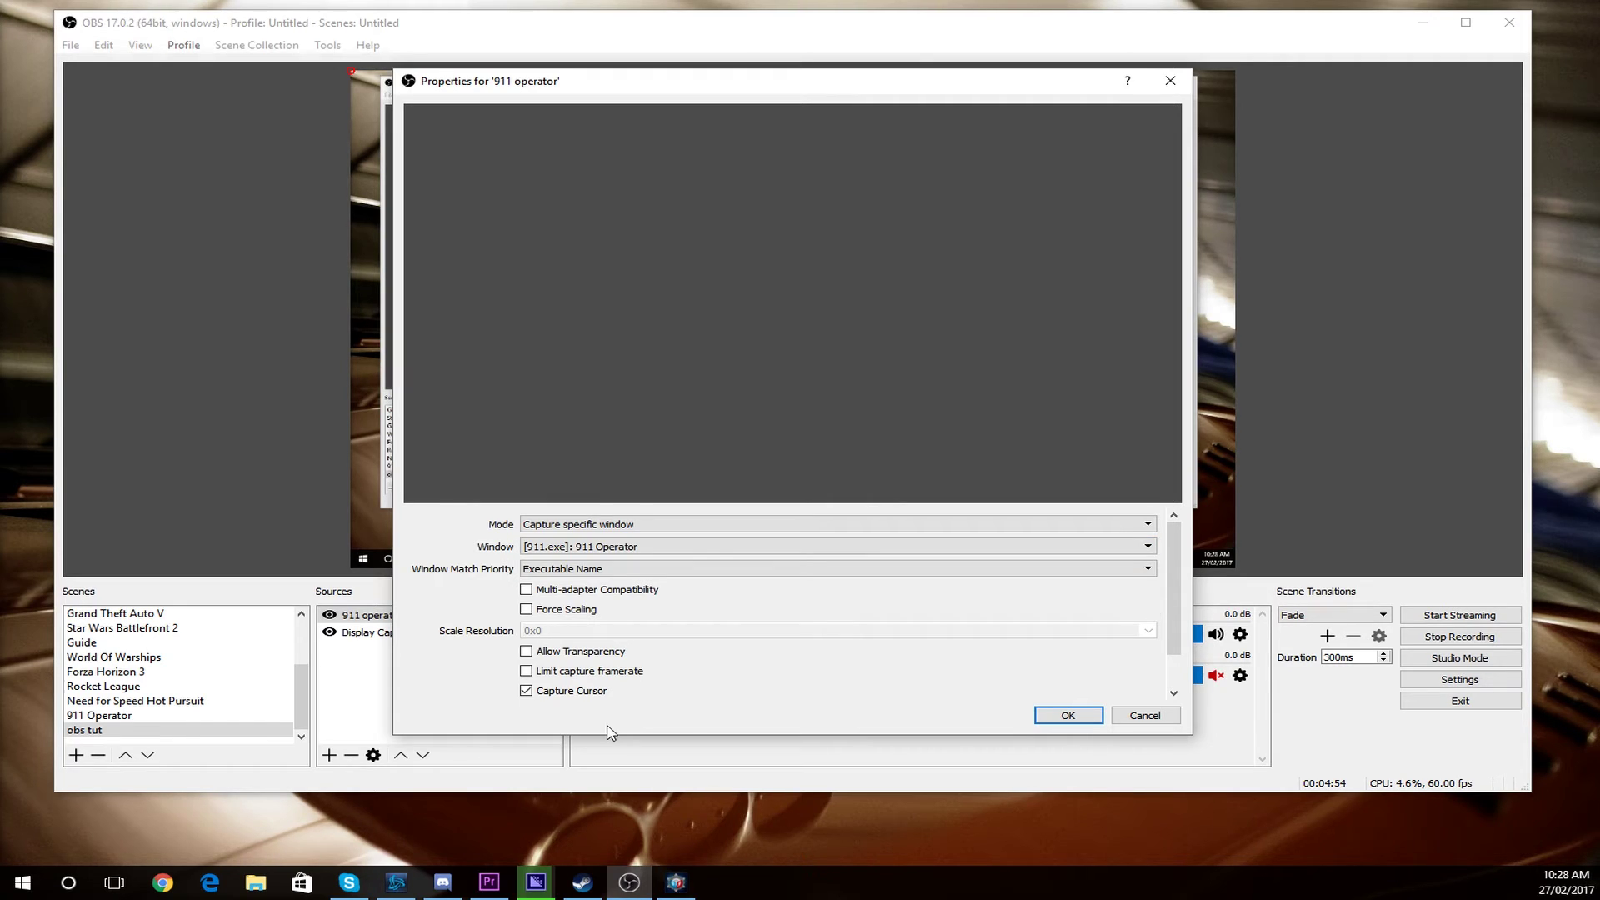
{"action": "left_click", "coordinate": [1069, 722]}
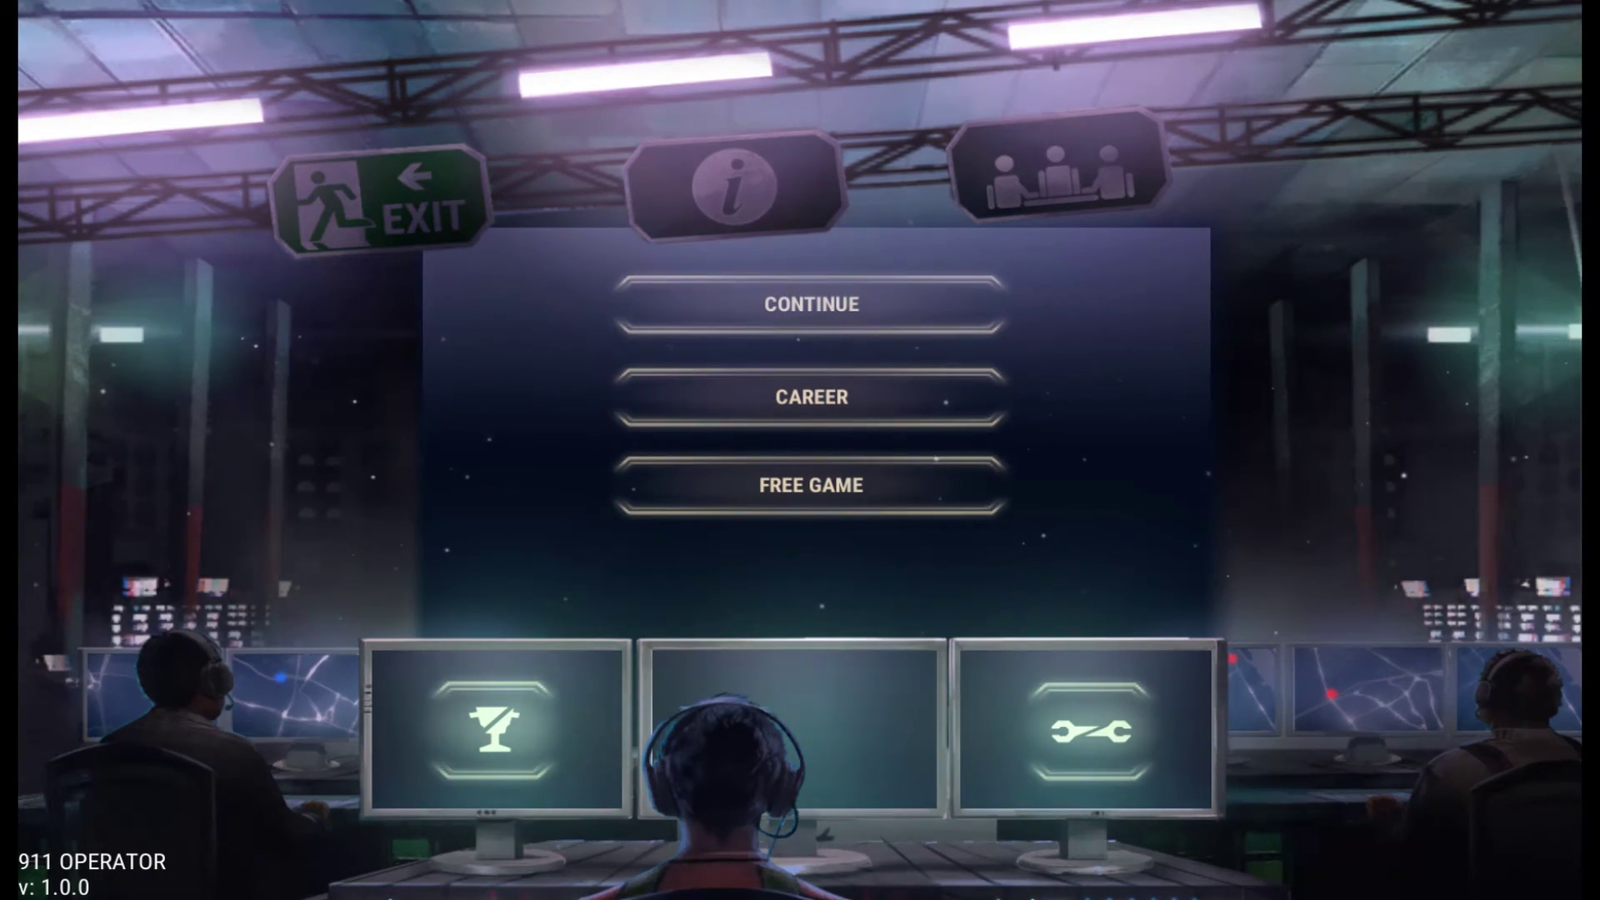
- Switch from the 911 Operator game back to OBS and remove the 911 operator source from the scene
{"action": "key", "text": "alt+Tab"}
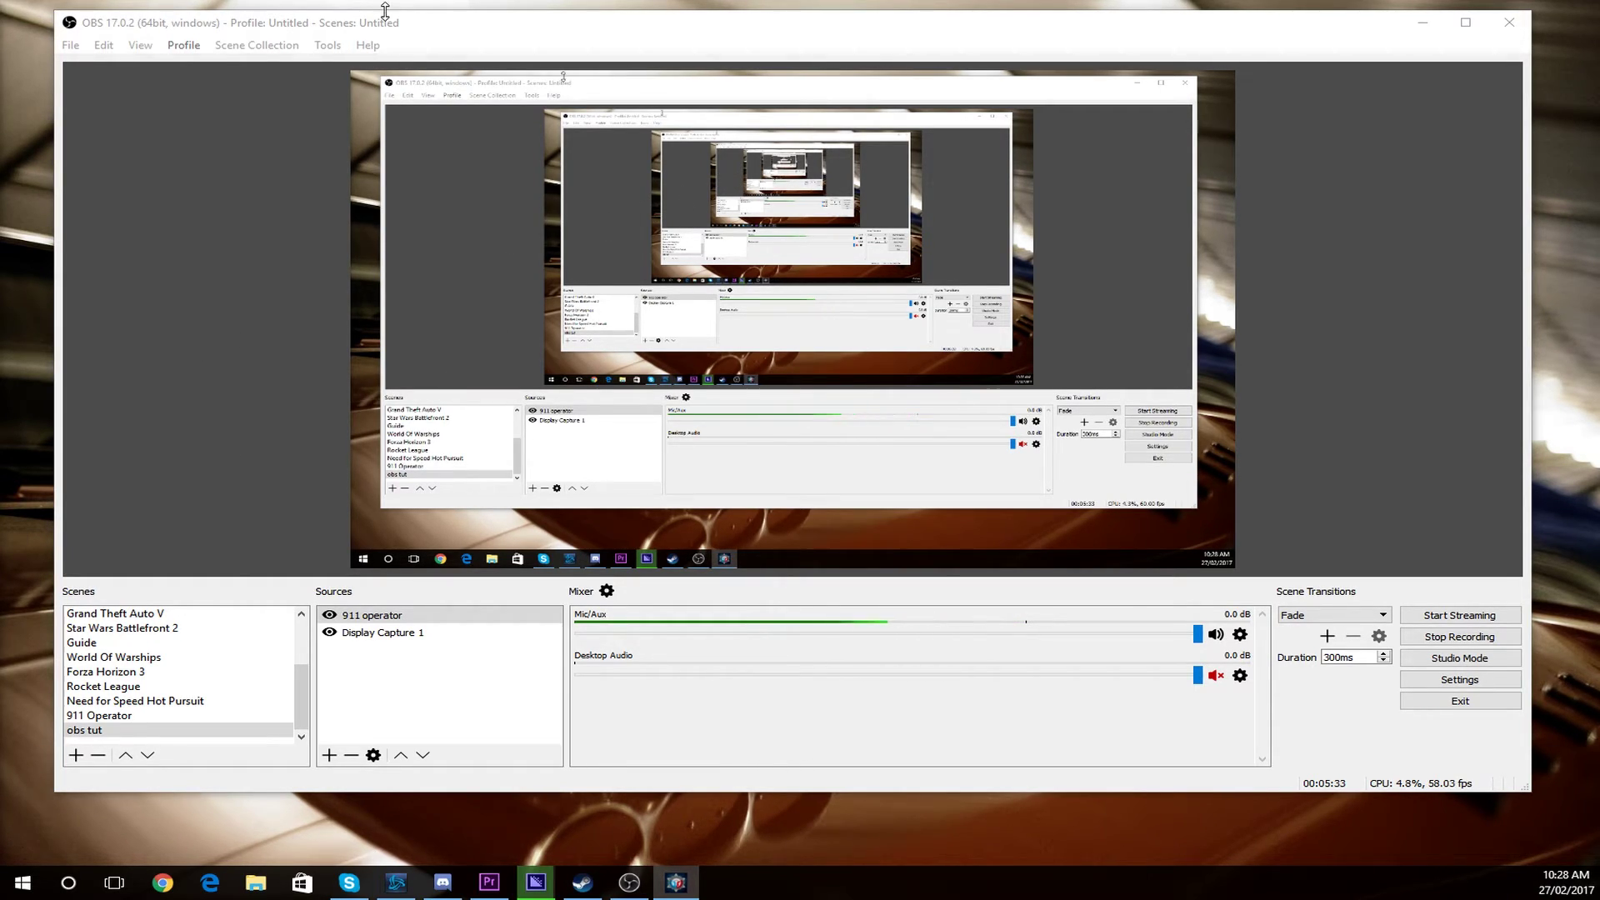
{"action": "left_click", "coordinate": [535, 150]}
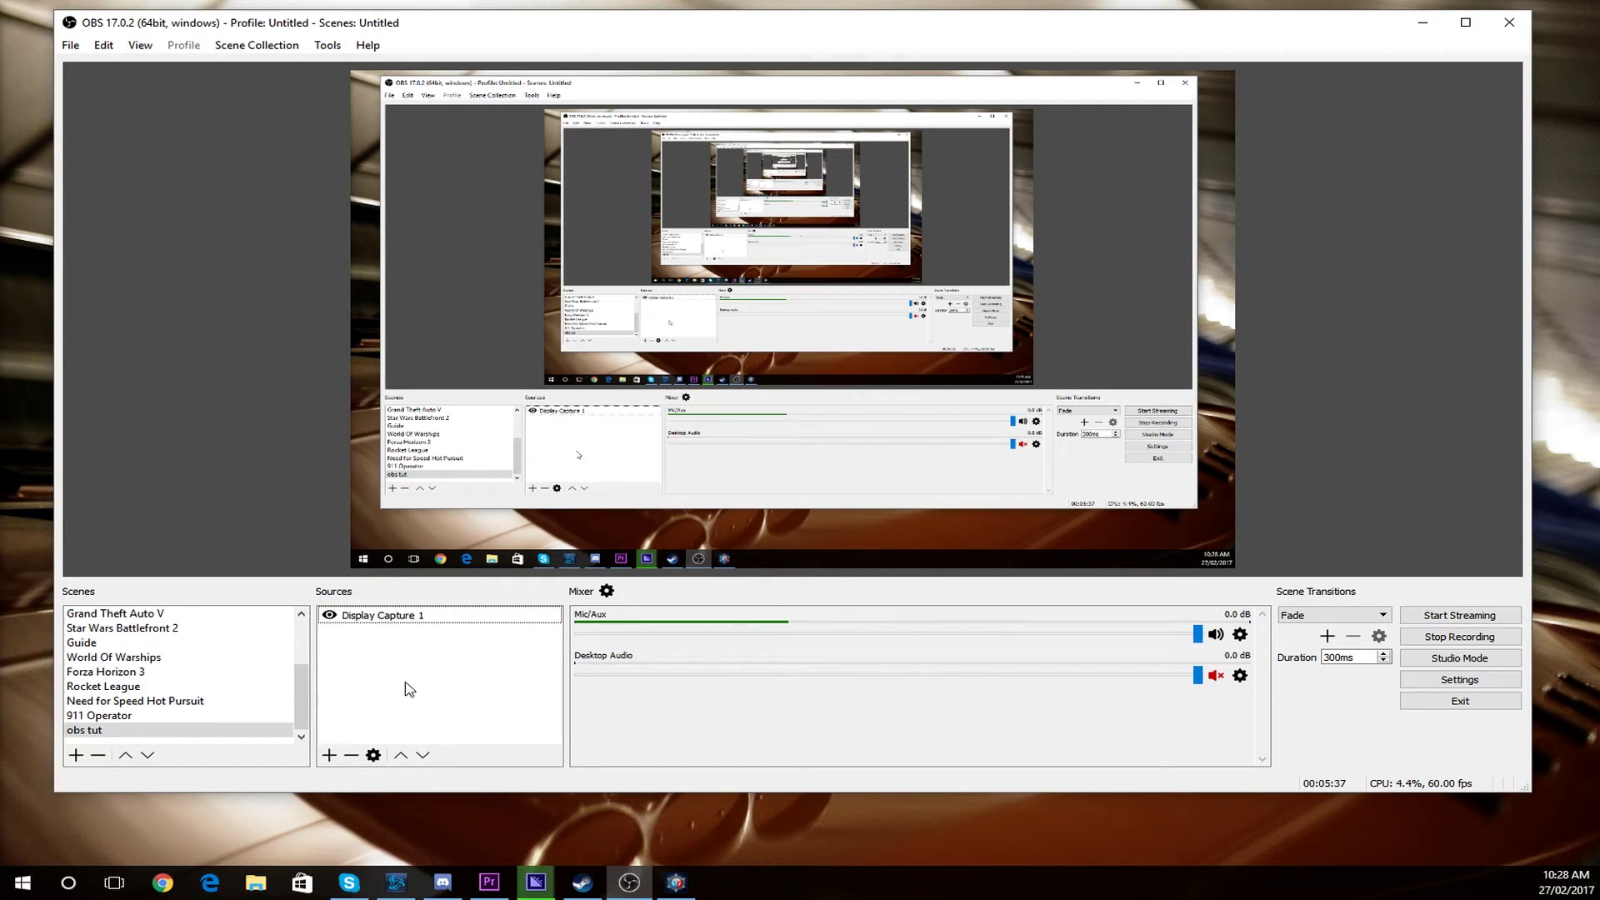
- Try to add a Window Capture source to the obs tut scene
{"action": "right_click", "coordinate": [404, 673]}
{"action": "mouse_move", "coordinate": [463, 693]}
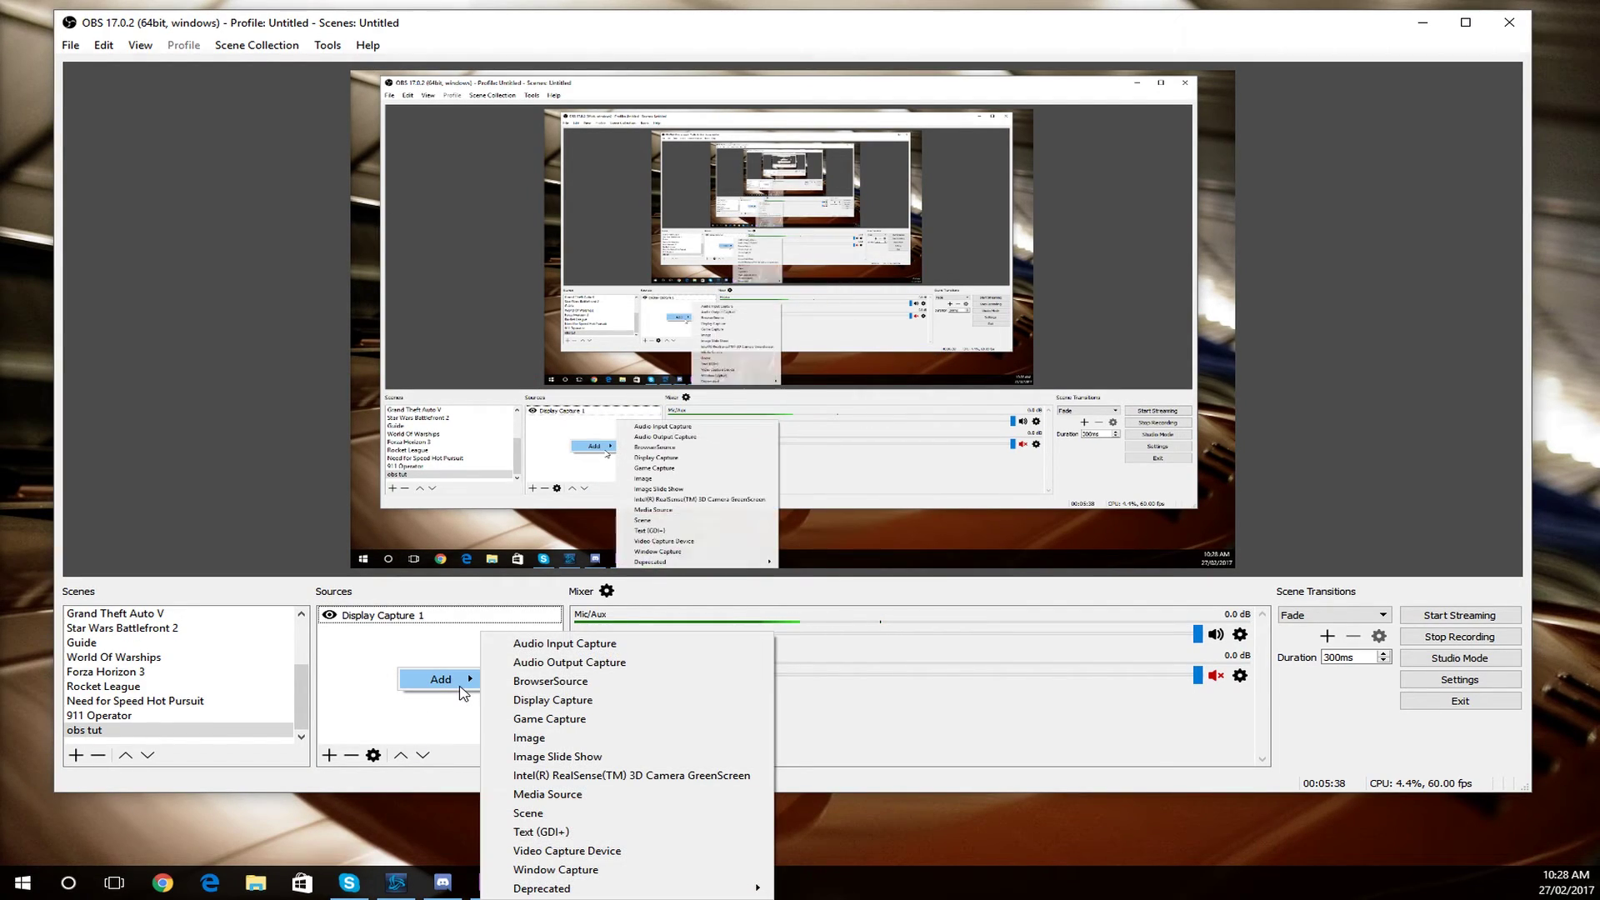
{"action": "left_click", "coordinate": [583, 869]}
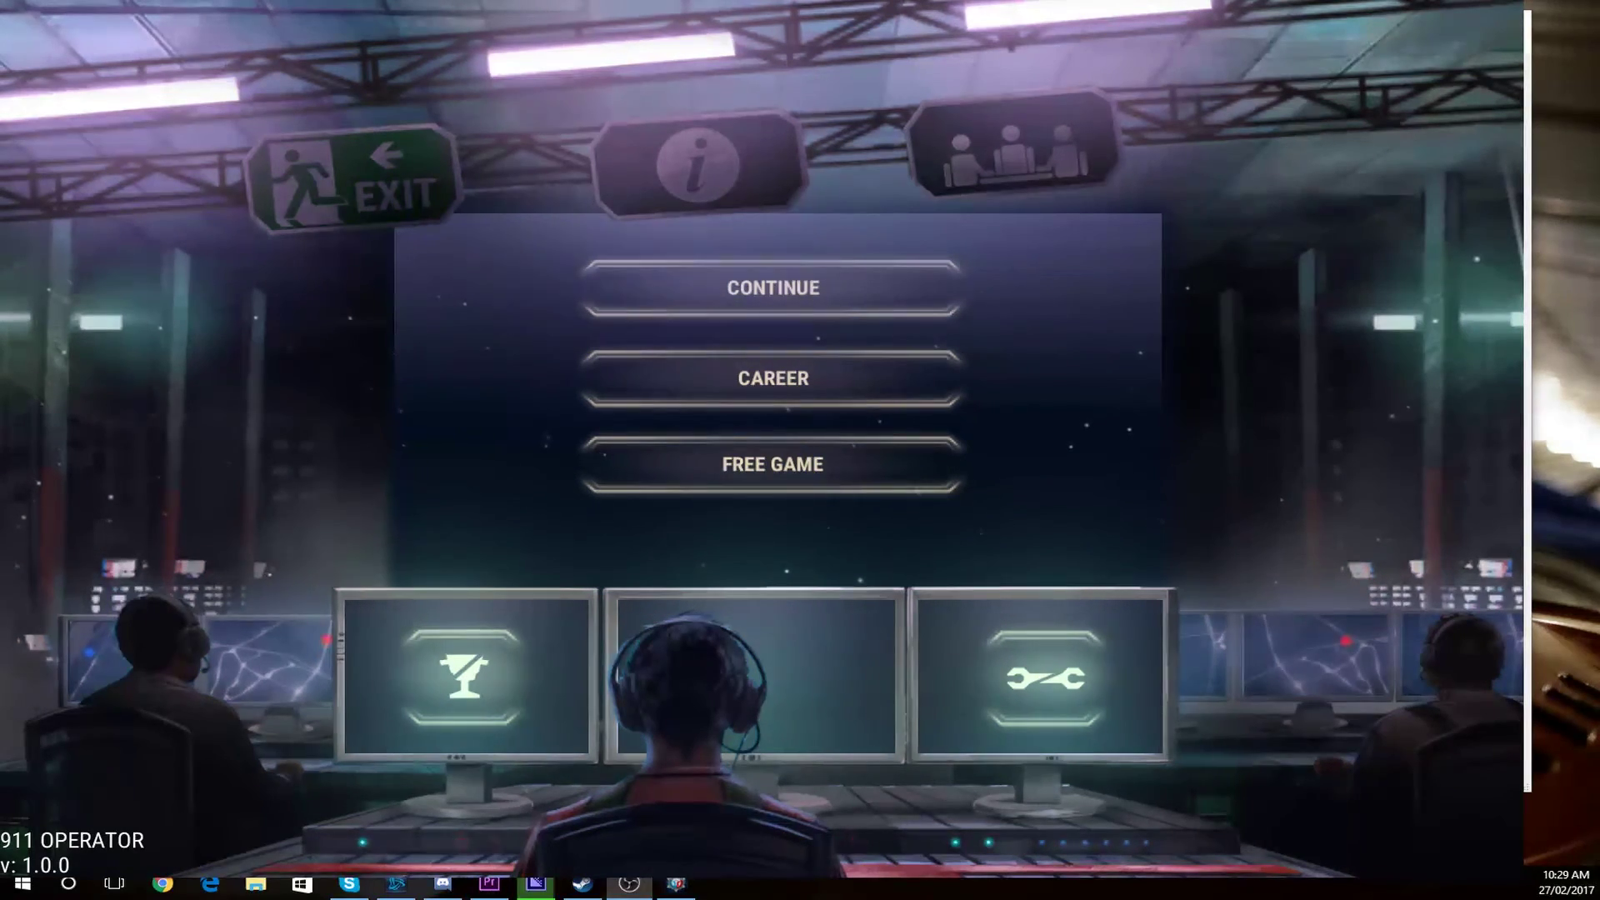
- Look at the Steam library and the running 911 Operator game, and switch back to OBS
{"action": "key", "text": "alt+Tab"}
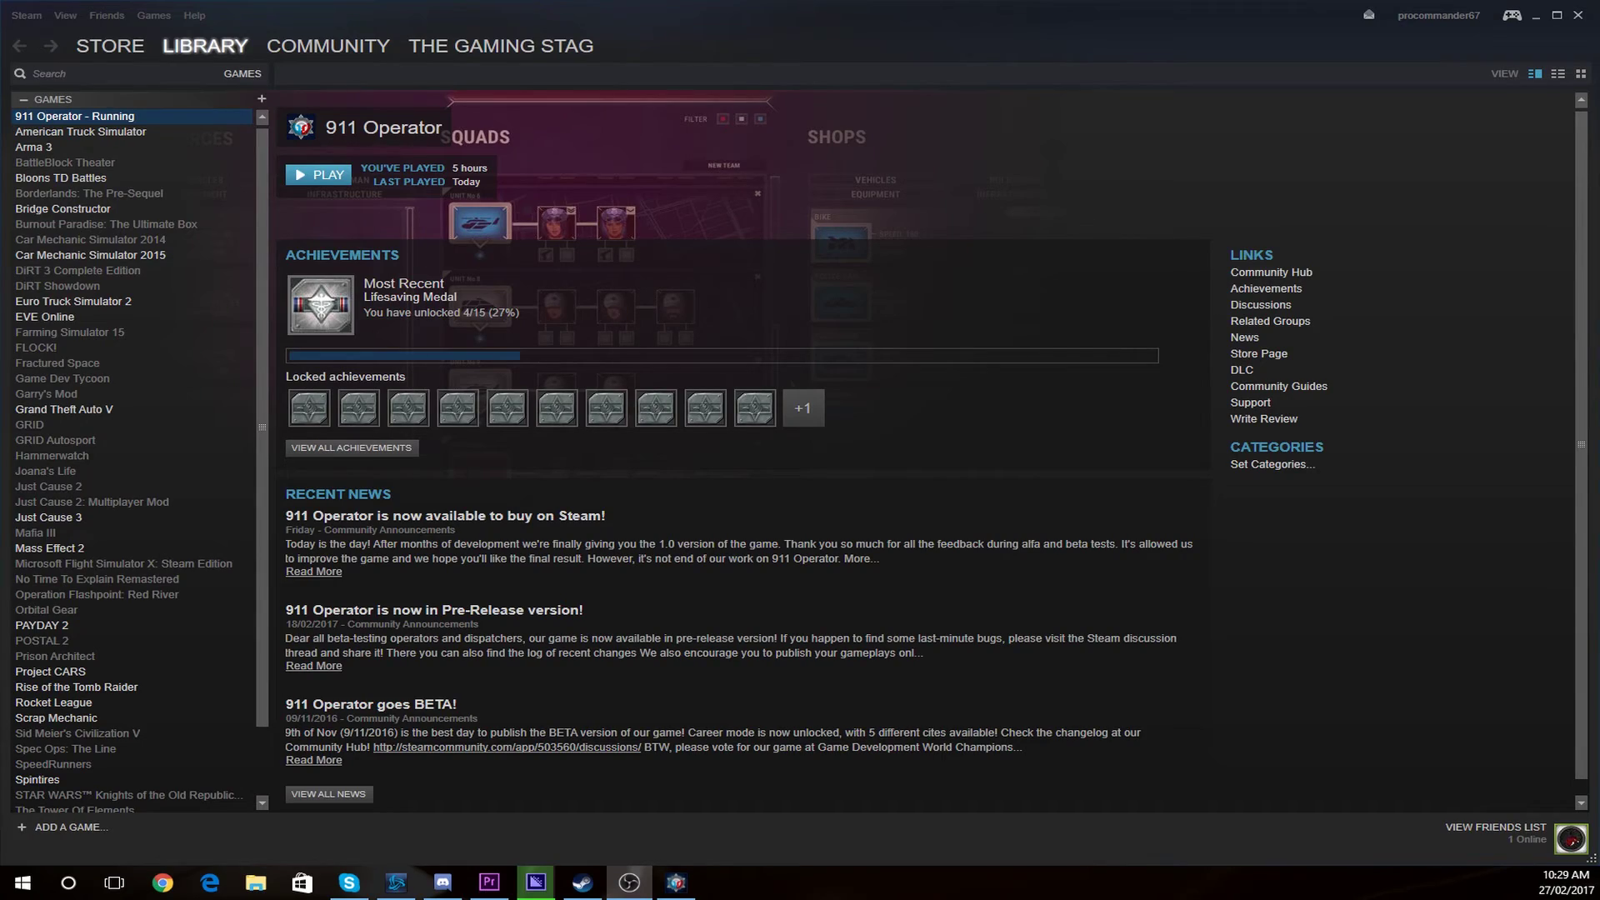
{"action": "key", "text": "alt+Tab"}
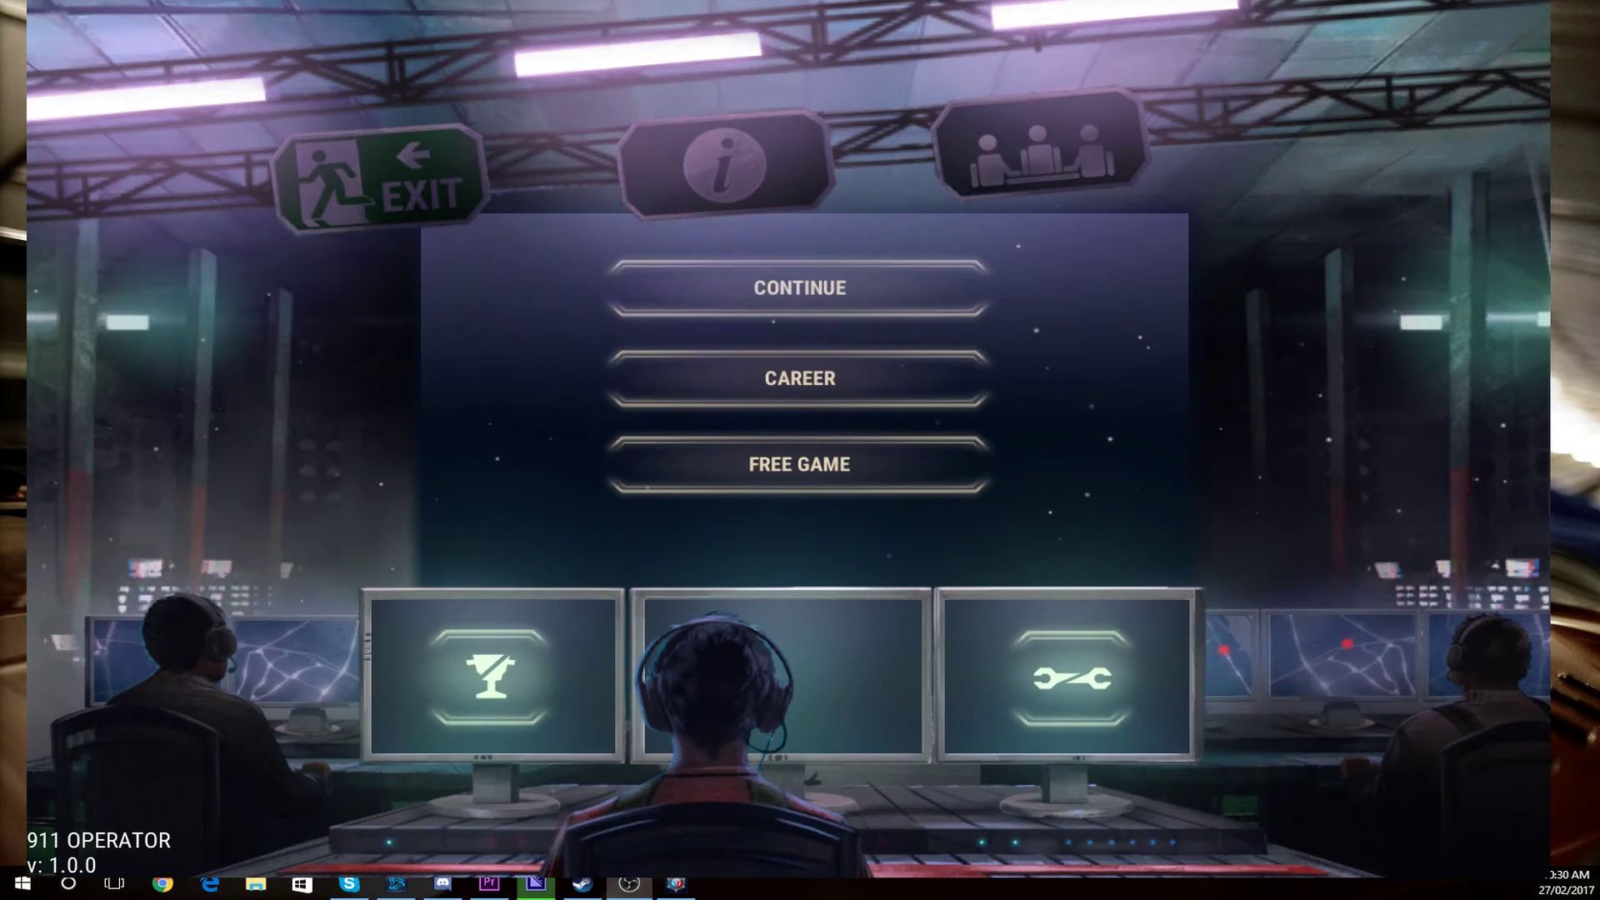
{"action": "key", "text": "alt+Tab"}
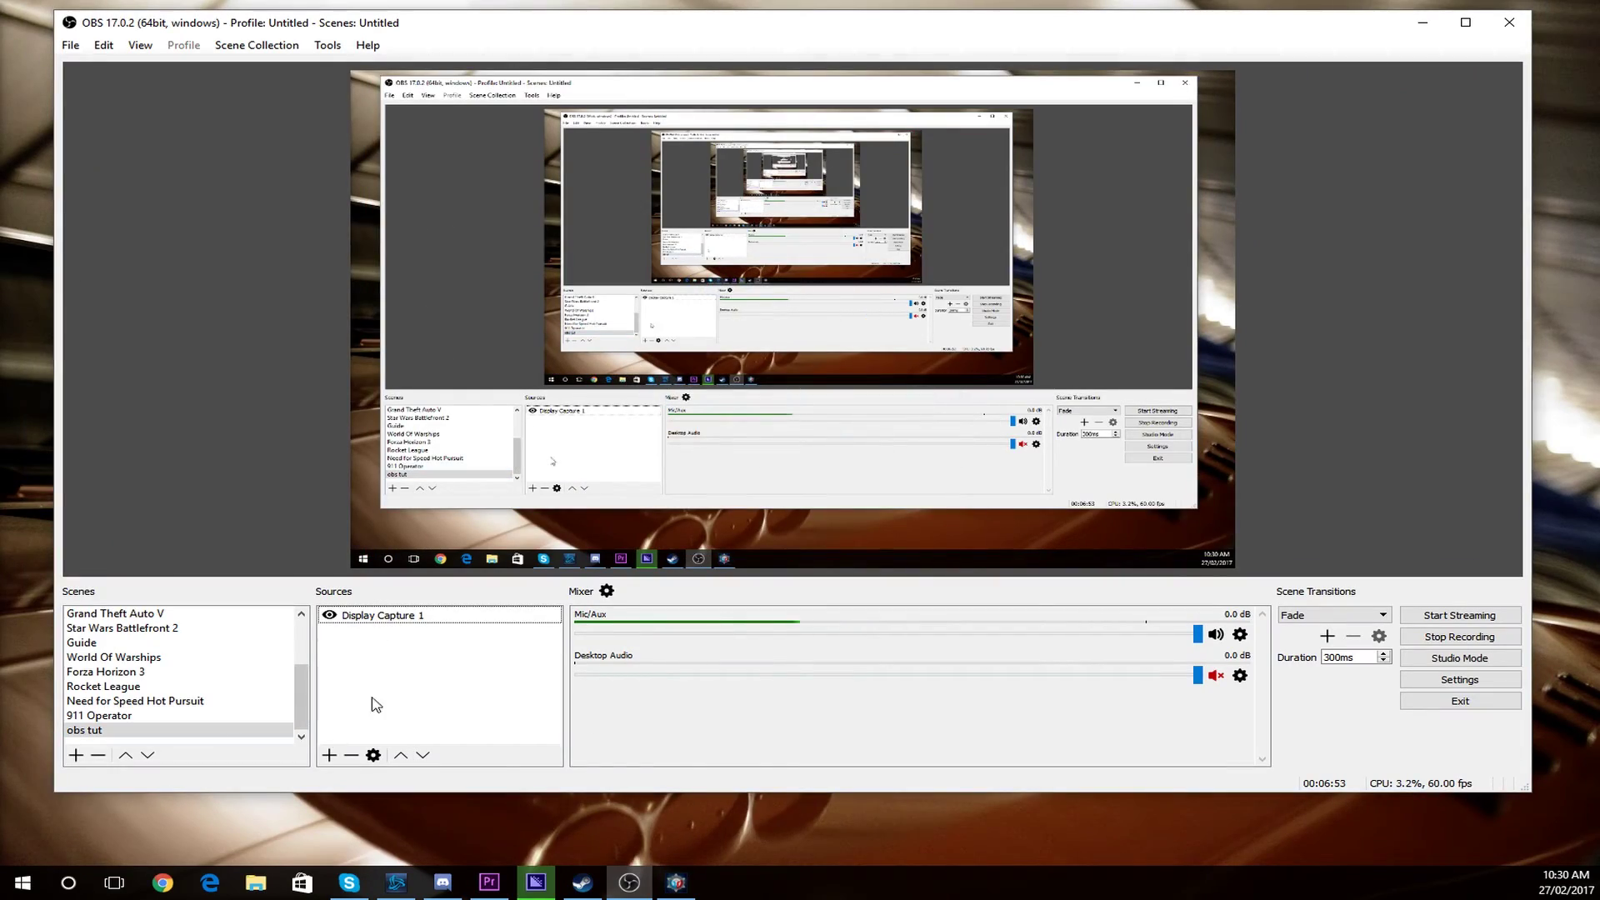
{"action": "right_click", "coordinate": [413, 668]}
{"action": "mouse_move", "coordinate": [450, 682]}
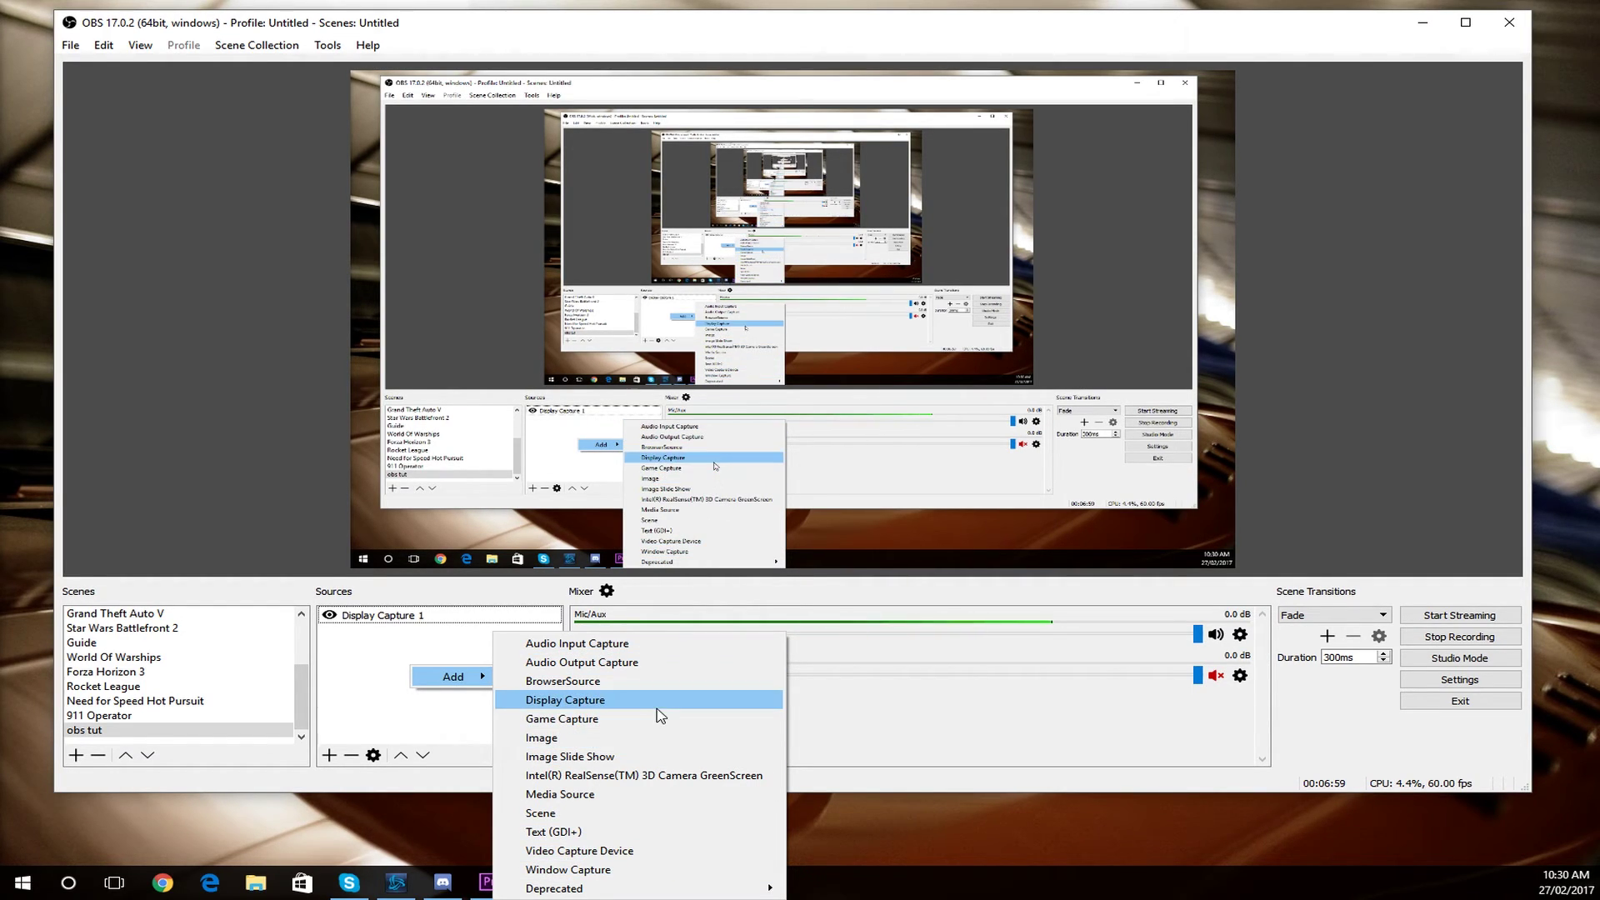
{"action": "left_click", "coordinate": [368, 739]}
{"action": "left_click", "coordinate": [429, 614]}
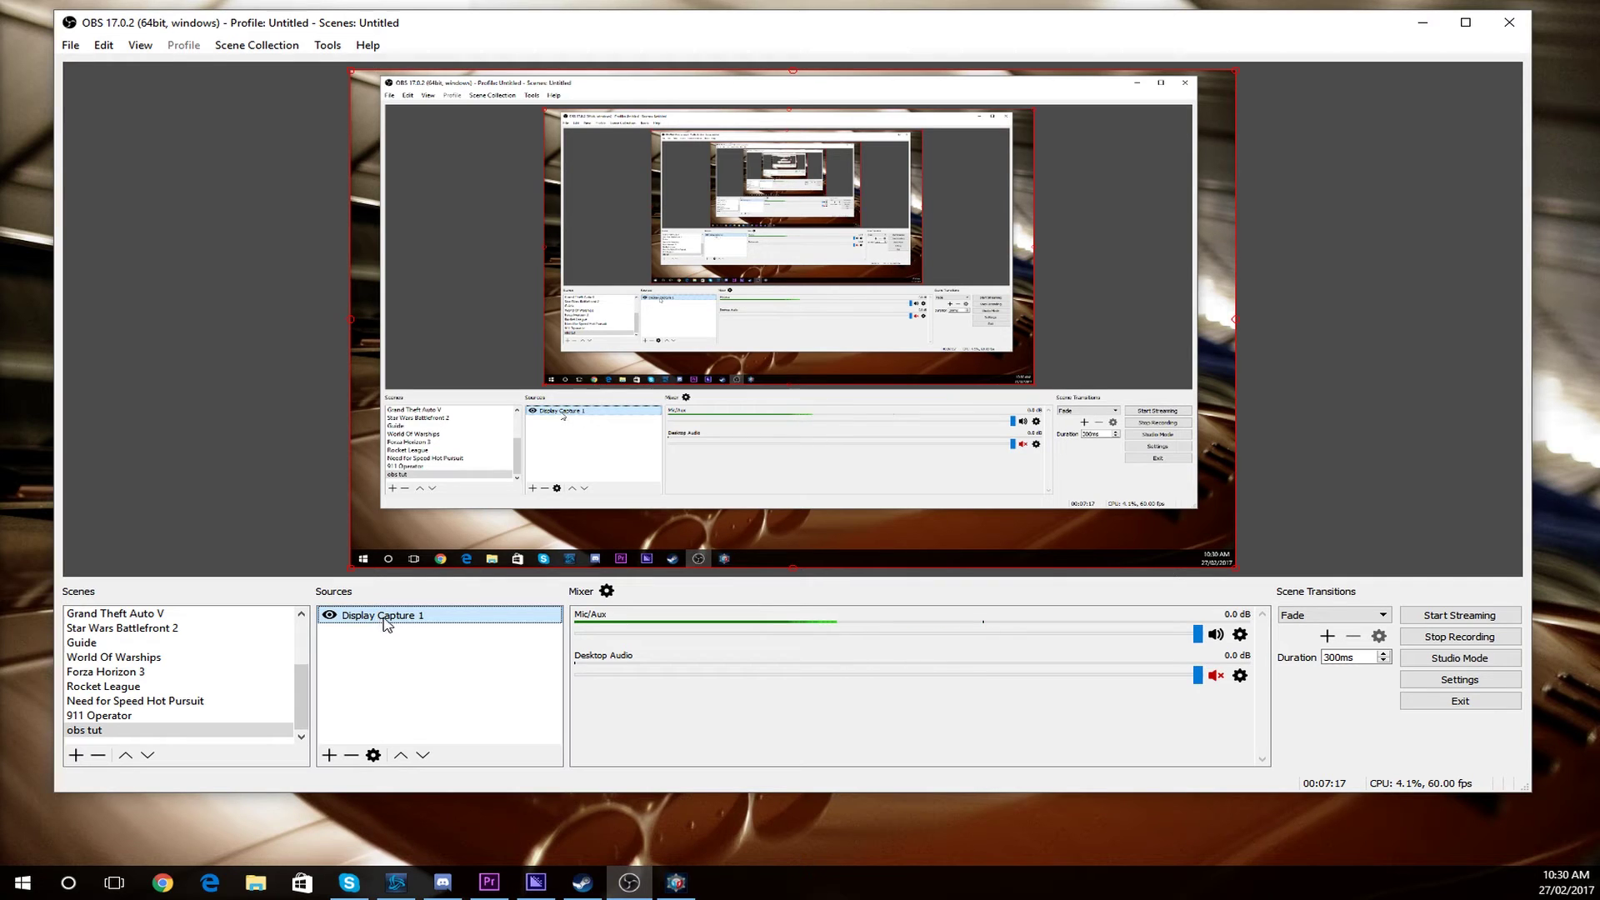
- Create a new Video Capture Device source named Video Capture Device 1 and look through its Logitech HD Pro Webcam C920 properties
{"action": "right_click", "coordinate": [392, 645]}
{"action": "mouse_move", "coordinate": [433, 653]}
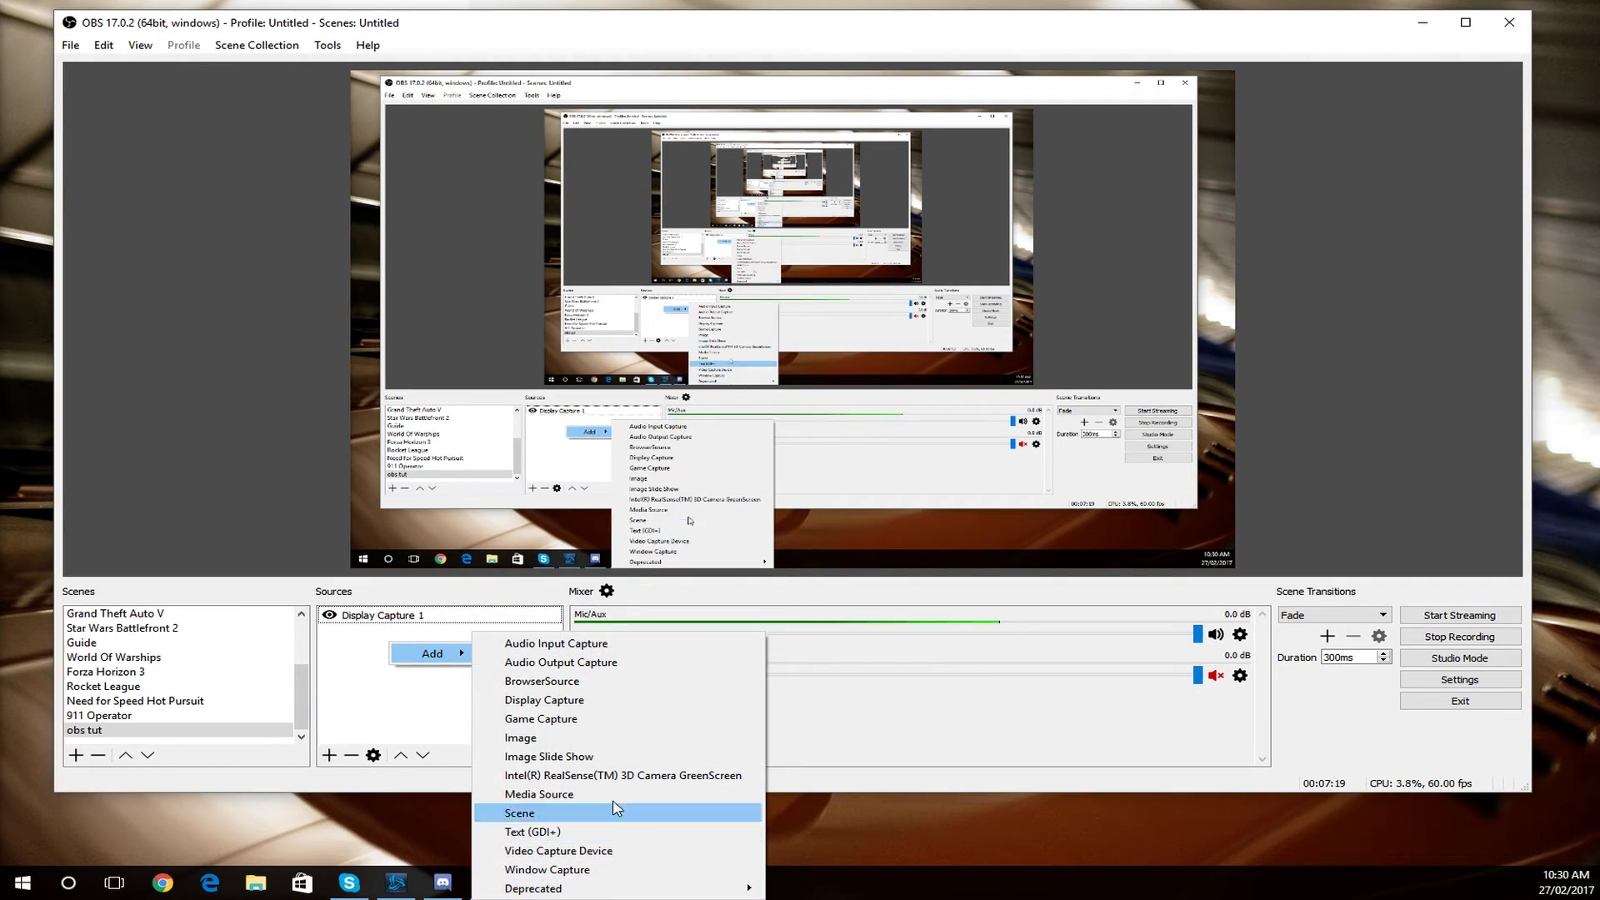
{"action": "left_click", "coordinate": [597, 851]}
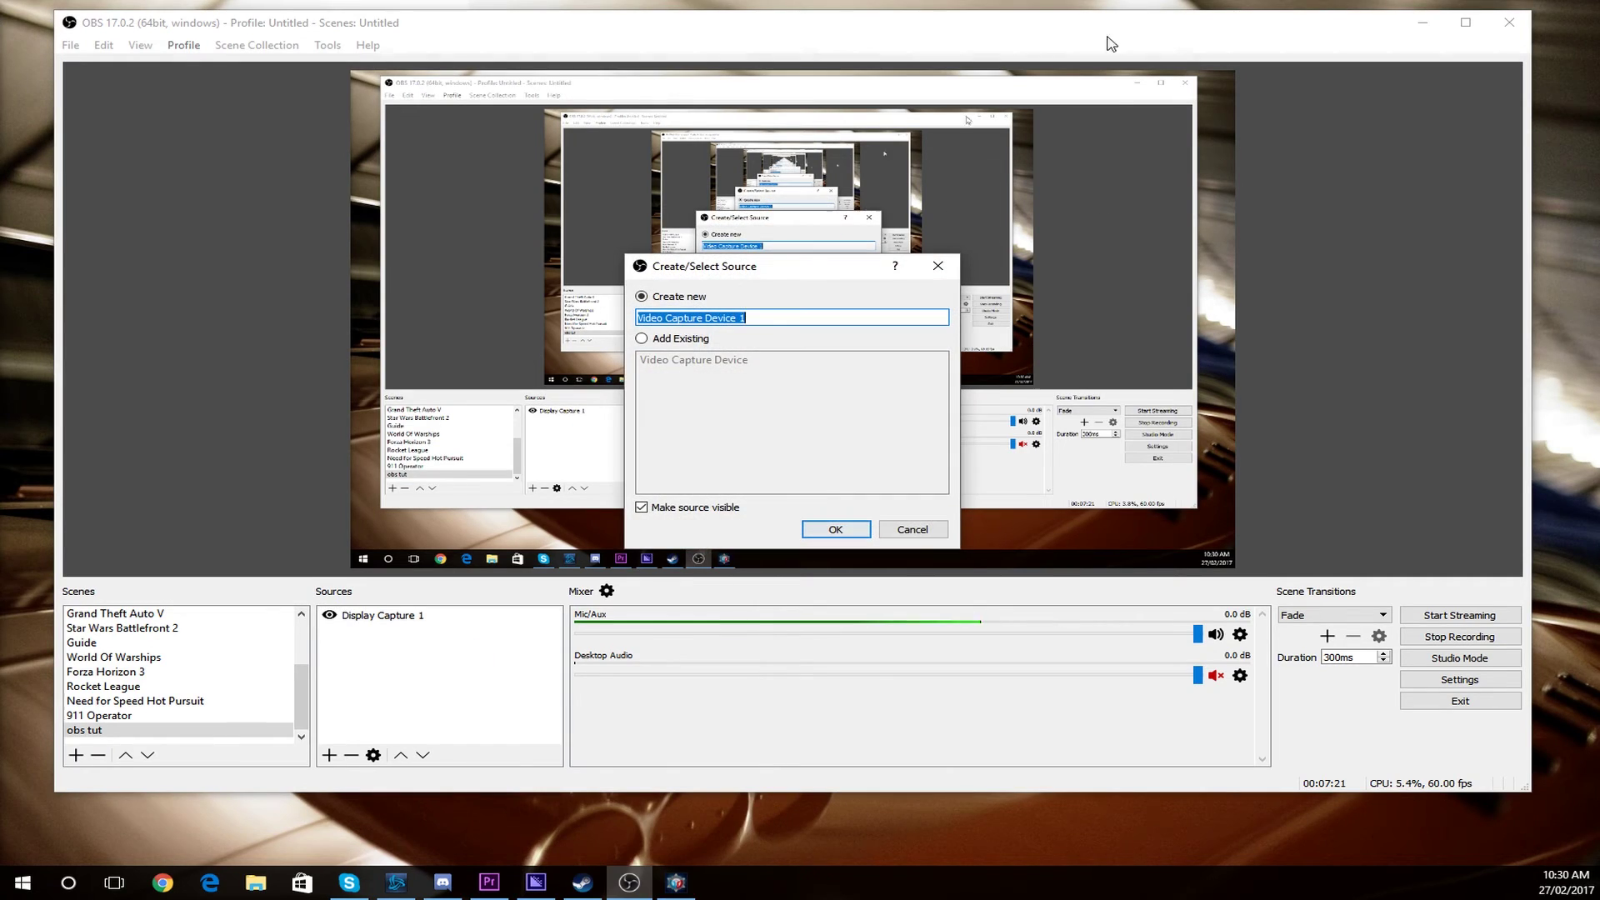
{"action": "left_click_drag", "start_coordinate": [710, 272], "coordinate": [387, 204]}
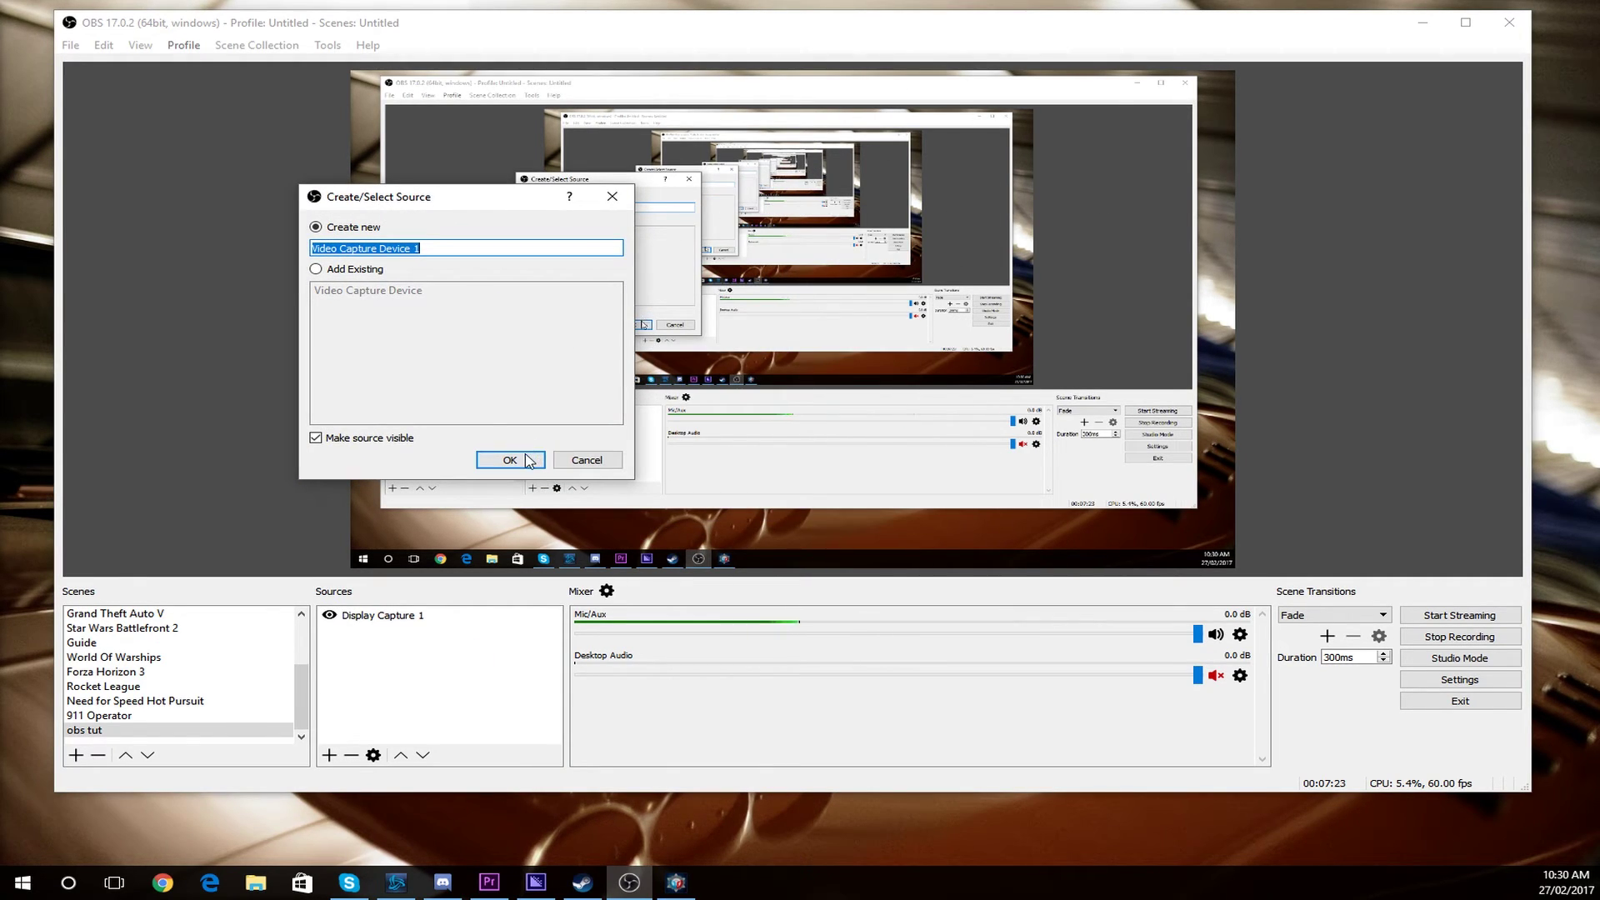
{"action": "left_click", "coordinate": [528, 460]}
{"action": "left_click_drag", "start_coordinate": [728, 93], "coordinate": [447, 75]}
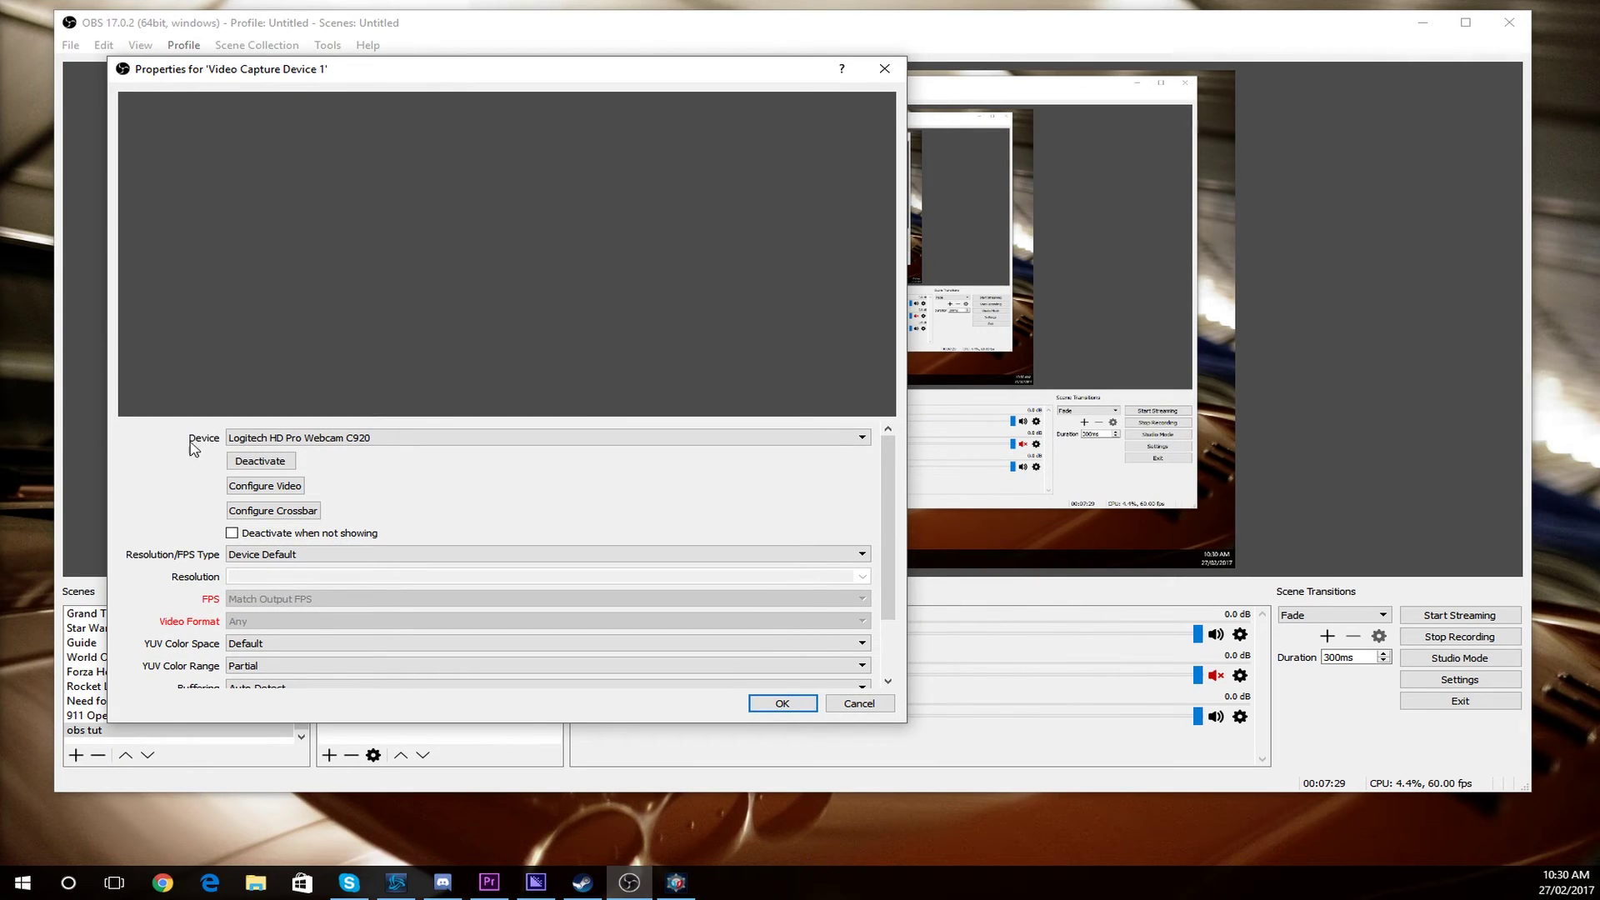
{"action": "scroll", "coordinate": [888, 584], "scroll_direction": "down", "scroll_amount": 3}
{"action": "scroll", "coordinate": [887, 584], "scroll_direction": "up", "scroll_amount": 3}
{"action": "left_click", "coordinate": [859, 703]}
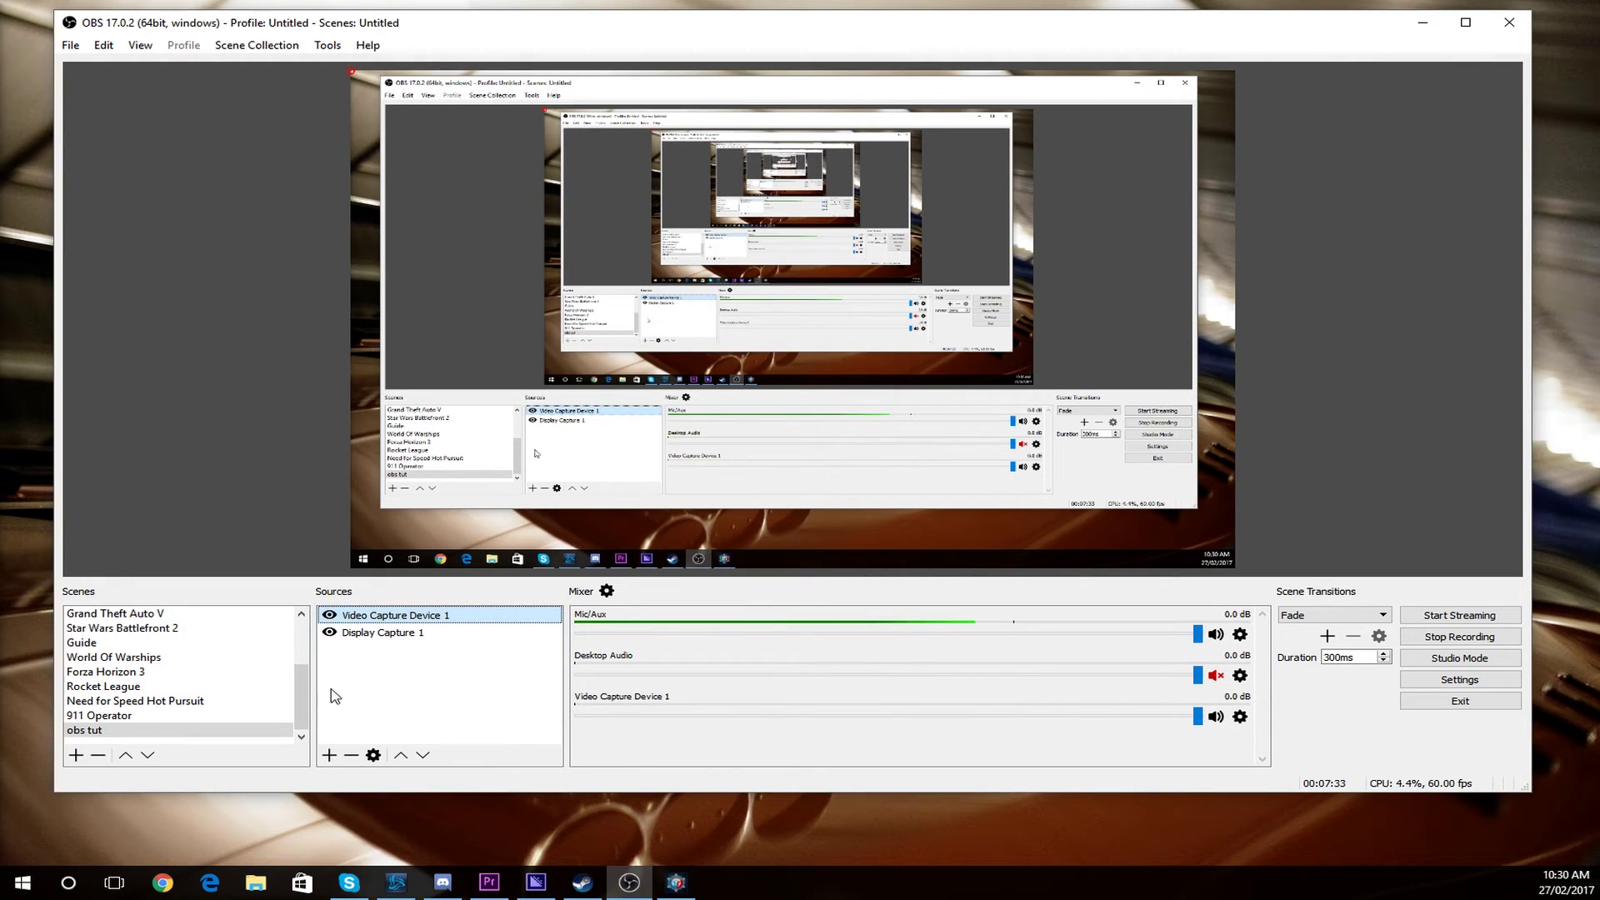
- Remove the Video Capture Device 1 source from the obs tut scene
{"action": "left_click", "coordinate": [351, 755]}
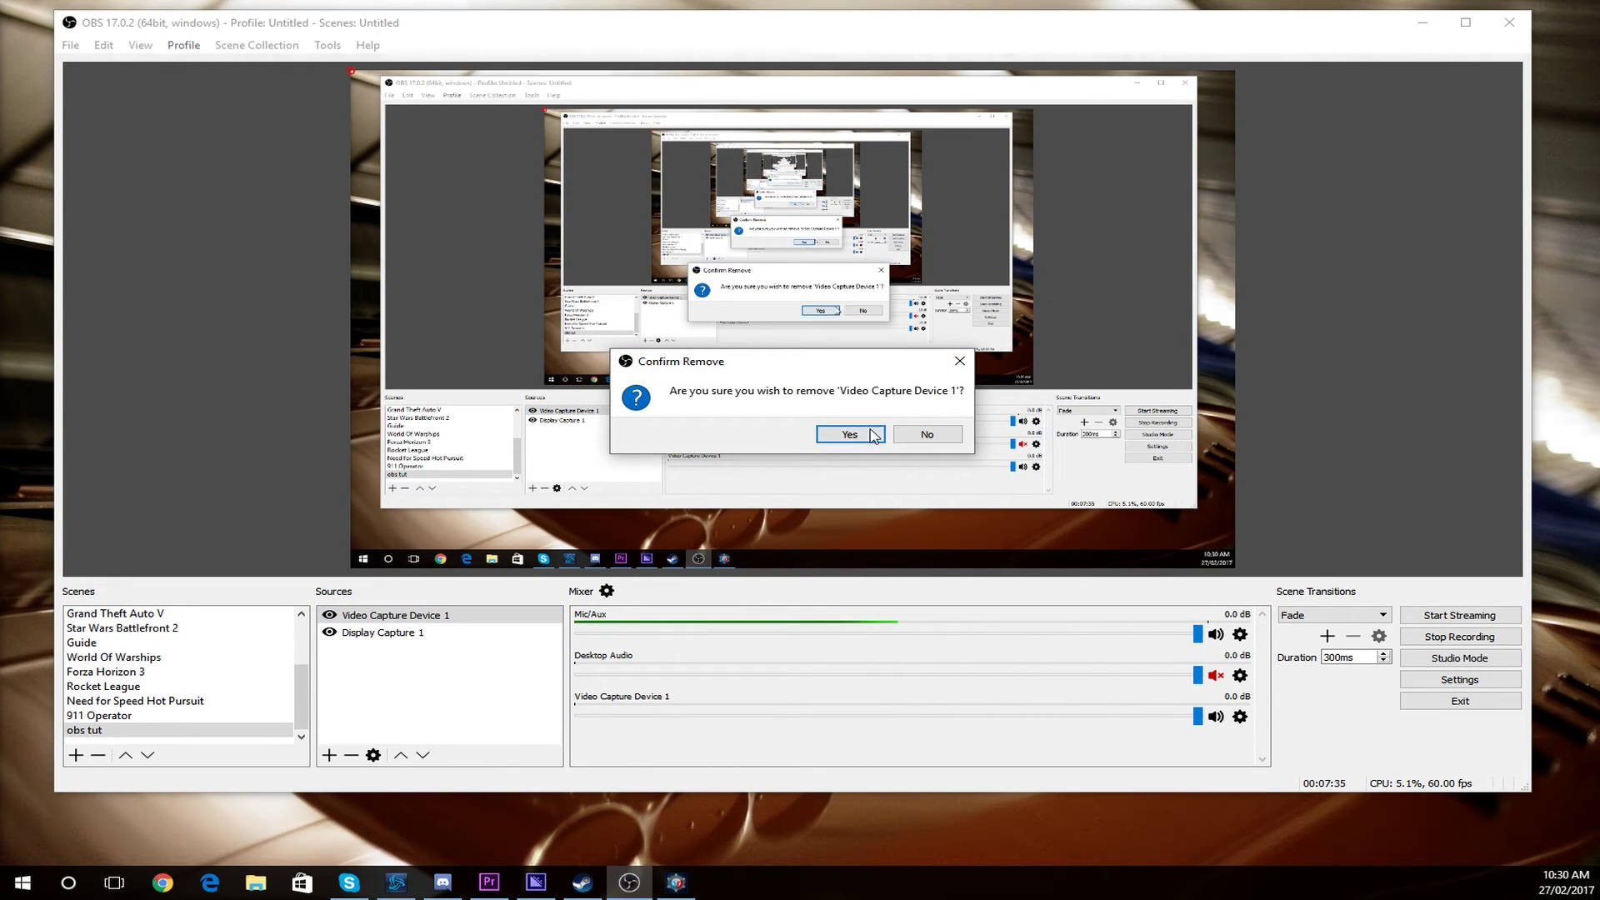
{"action": "key", "text": "Return"}
- Add the existing Video Capture Device source to the obs tut scene
{"action": "right_click", "coordinate": [361, 666]}
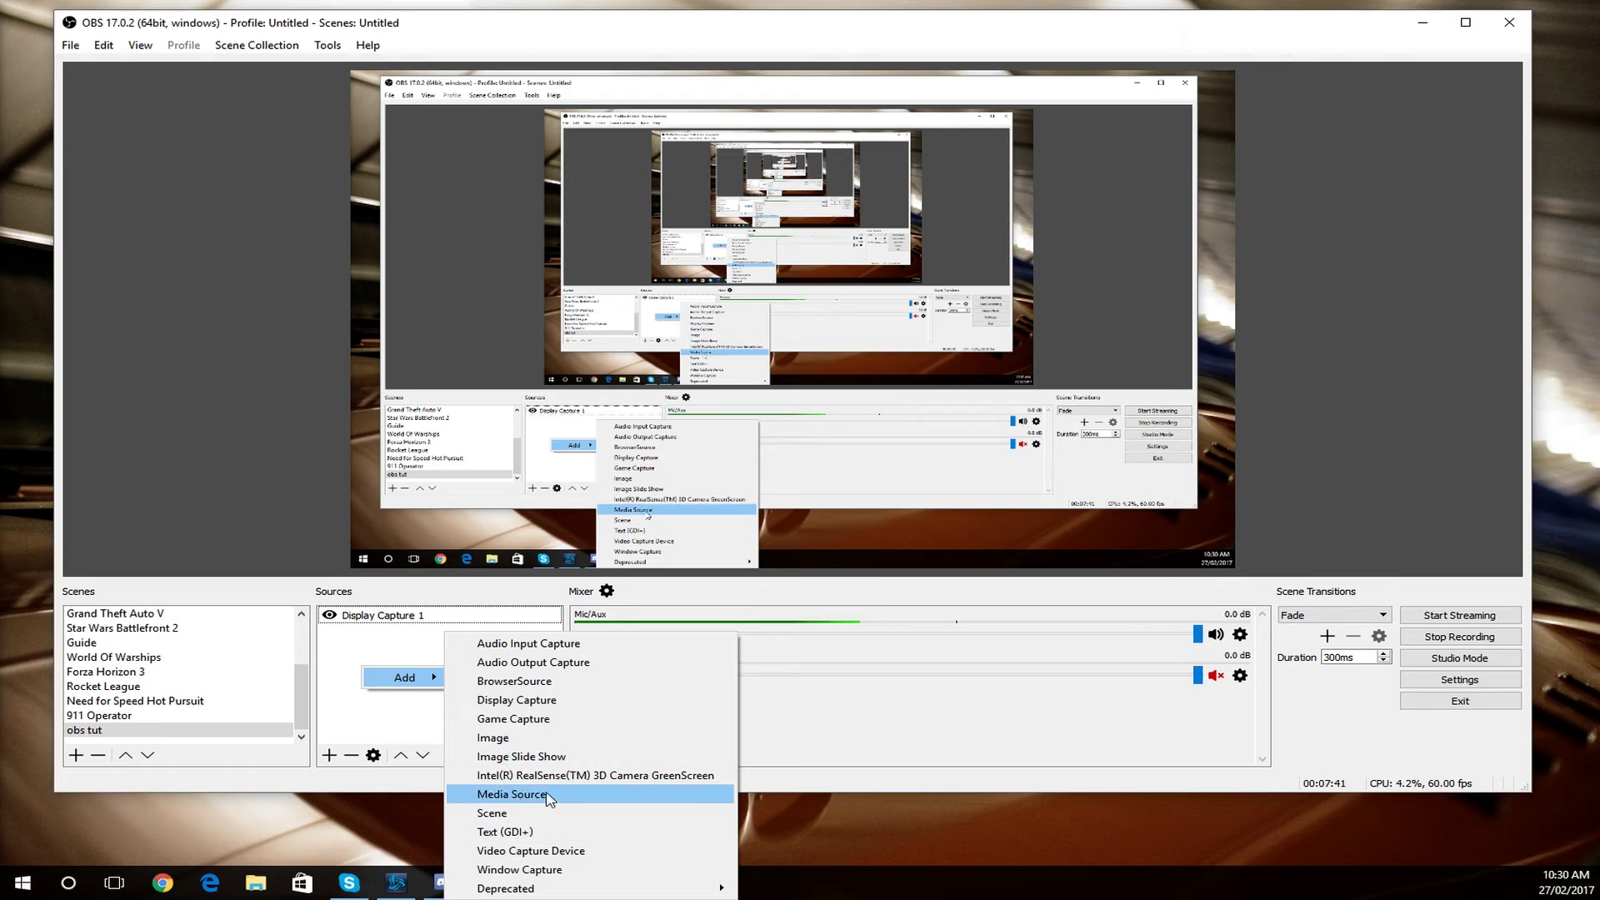
{"action": "left_click", "coordinate": [574, 851]}
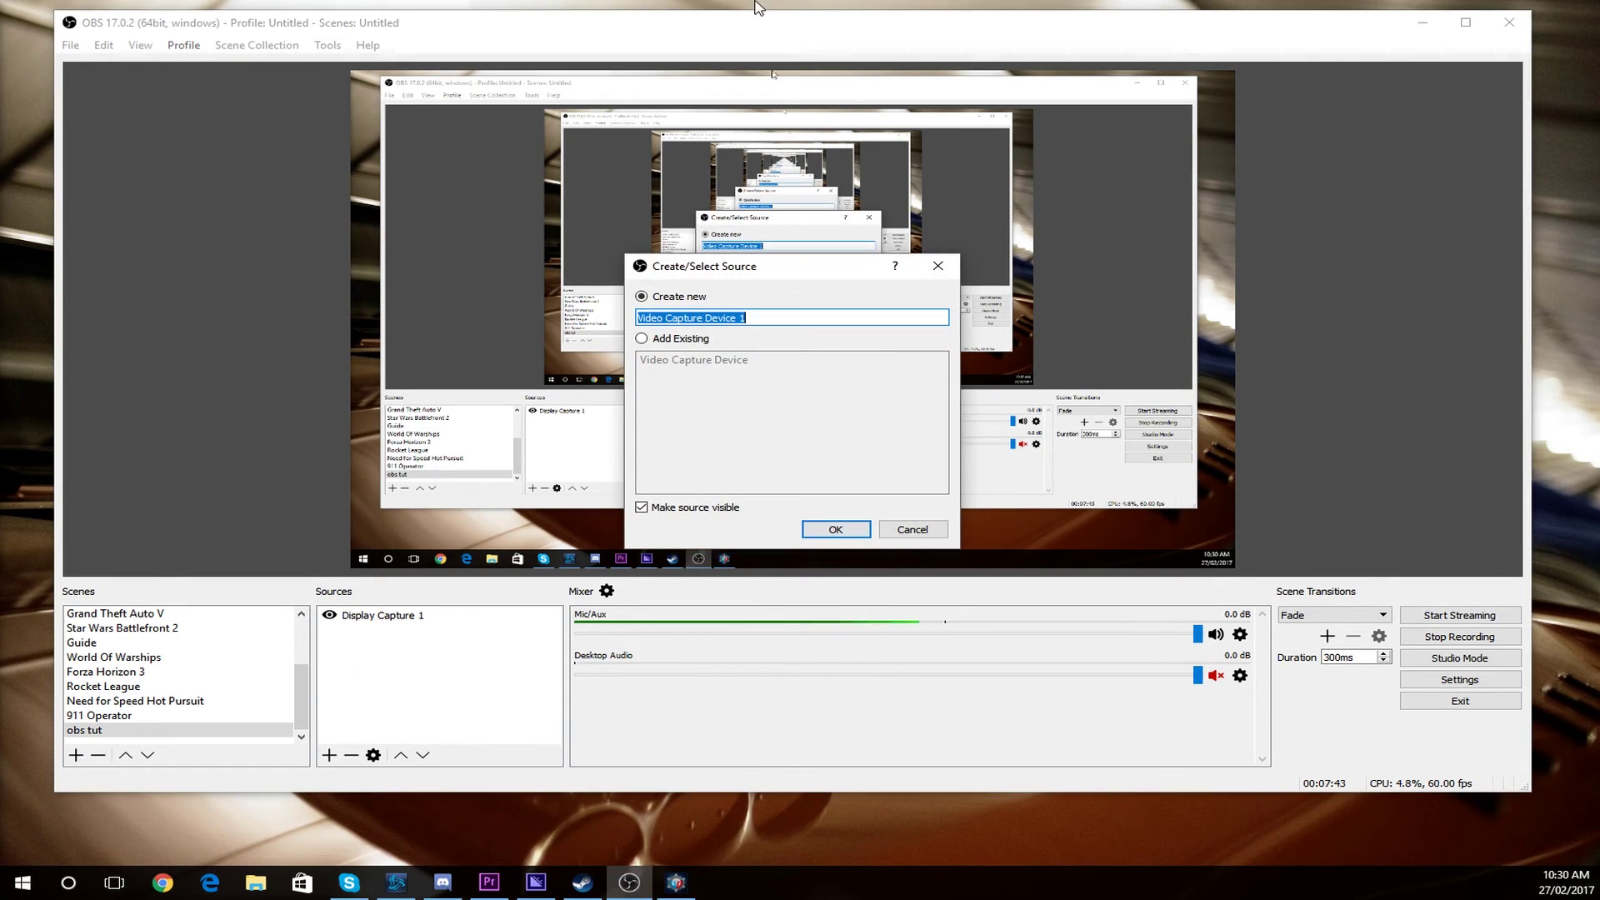
{"action": "left_click", "coordinate": [672, 342]}
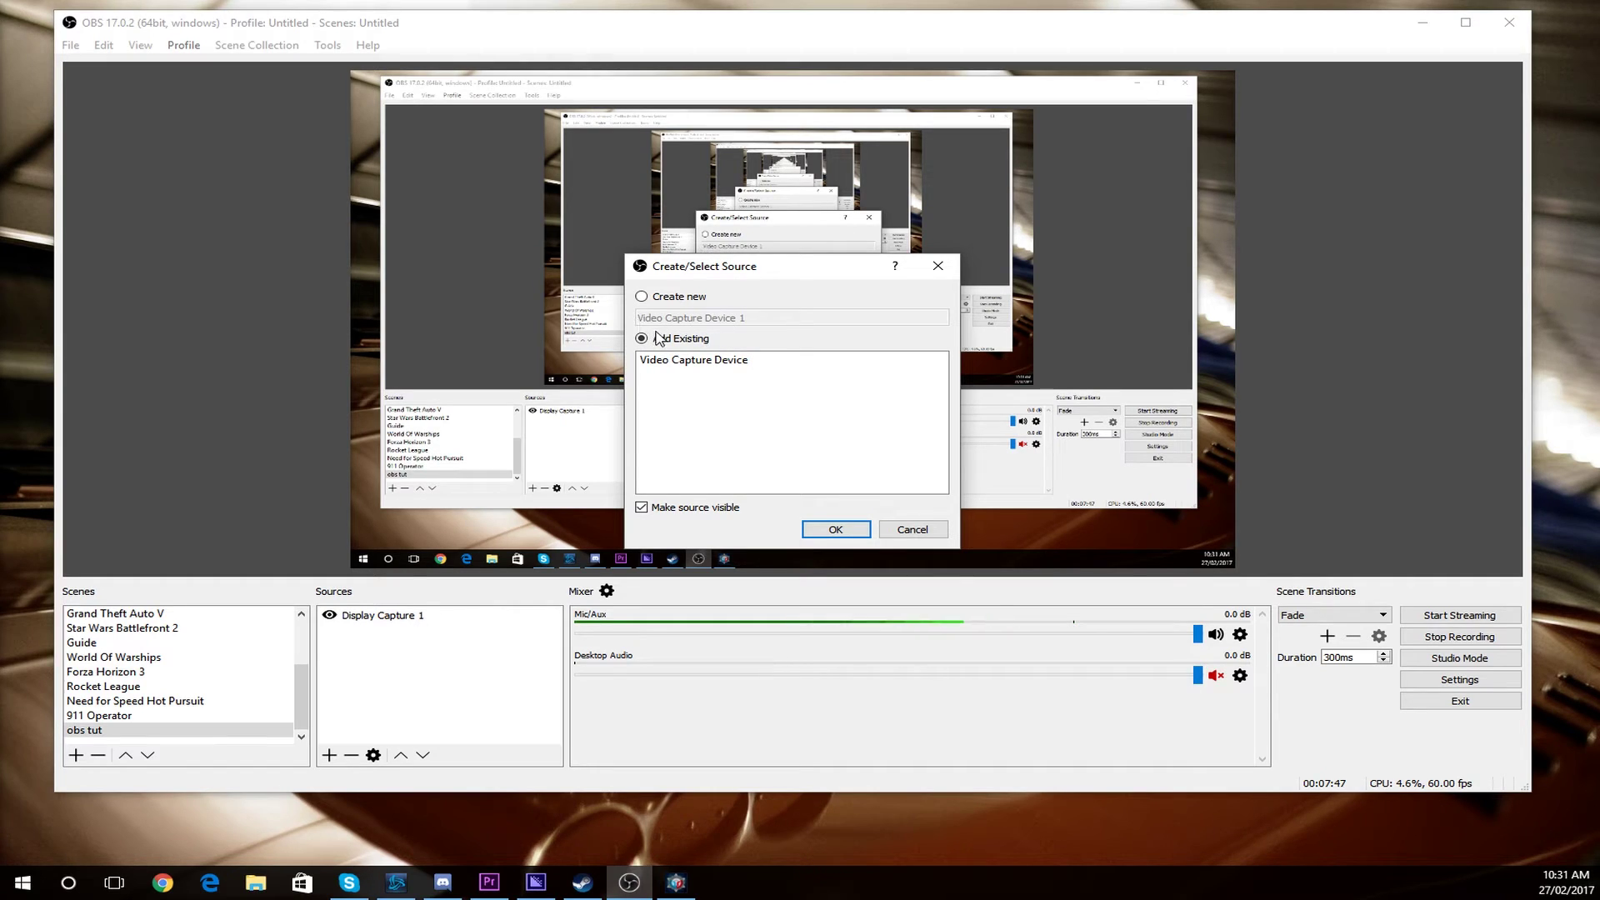
{"action": "left_click", "coordinate": [671, 366]}
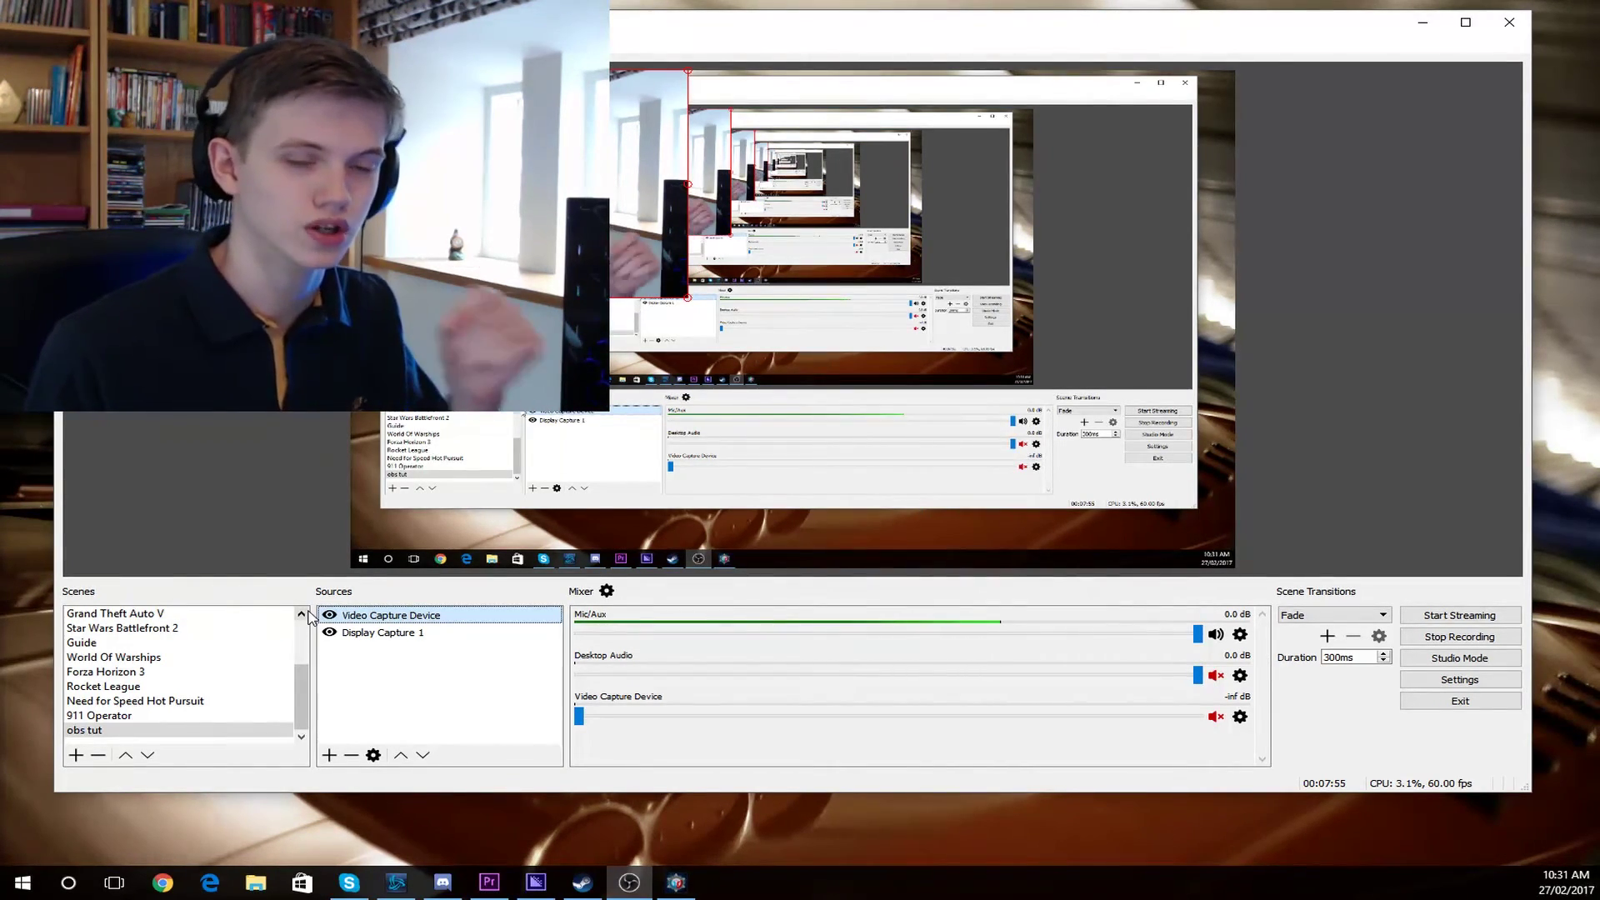
- Scale the webcam source down and place it in the upper-right corner of the canvas
{"action": "left_click_drag", "start_coordinate": [517, 183], "coordinate": [806, 198]}
{"action": "left_click_drag", "start_coordinate": [1132, 437], "coordinate": [831, 236]}
{"action": "left_click_drag", "start_coordinate": [611, 145], "coordinate": [1208, 248]}
{"action": "left_click_drag", "start_coordinate": [1020, 208], "coordinate": [1112, 126]}
{"action": "left_click", "coordinate": [1024, 283]}
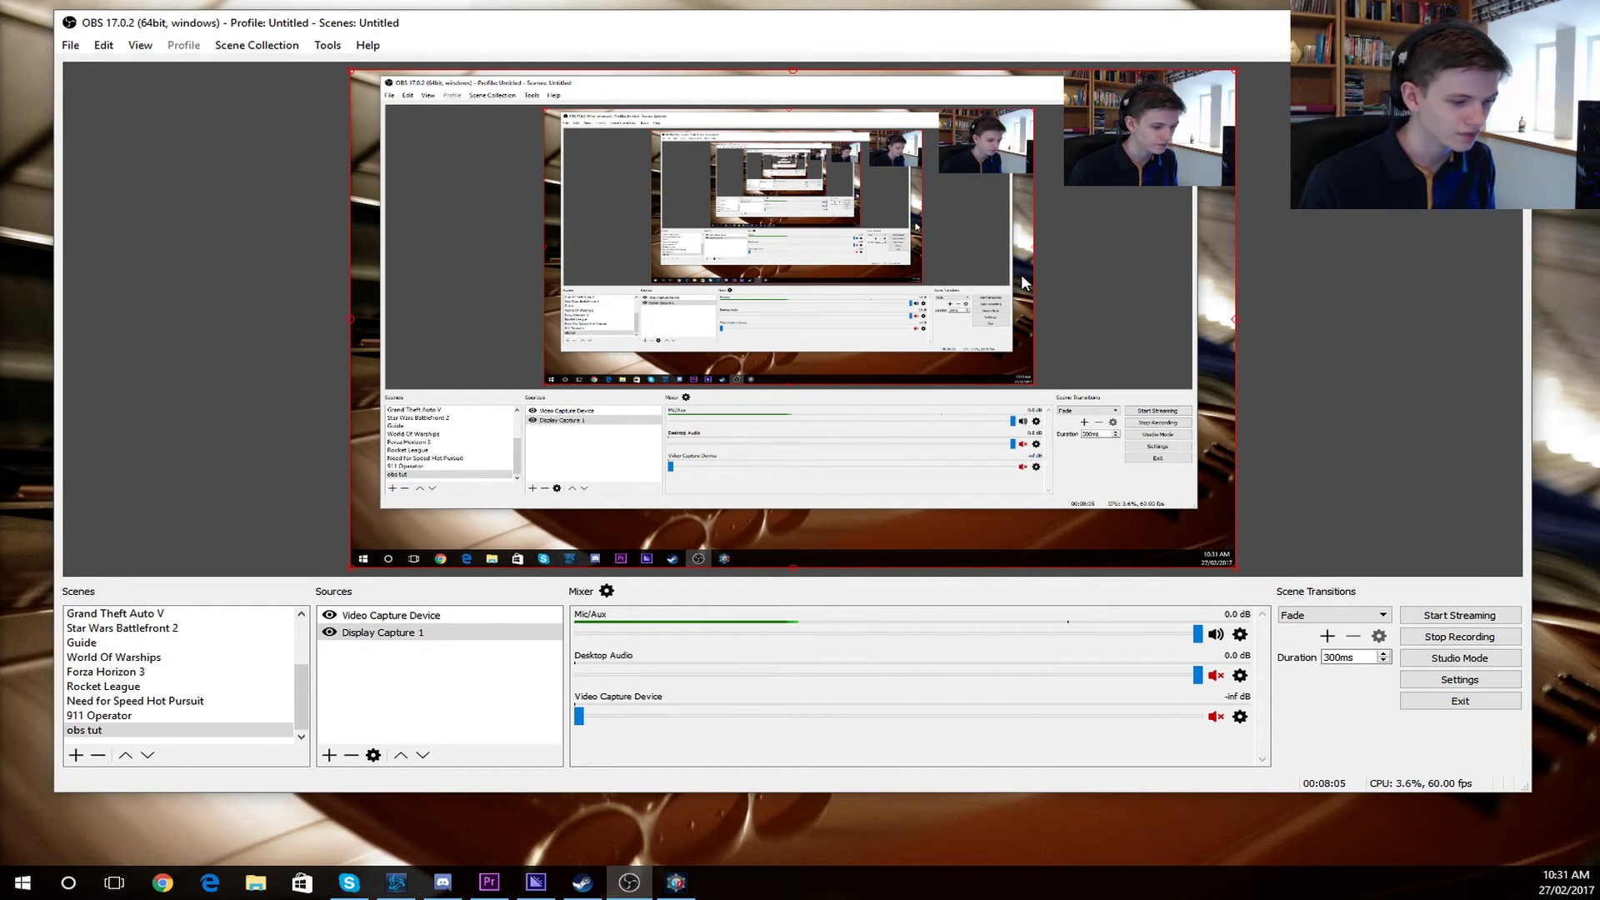
- Move the webcam source back toward the middle of the canvas and rescale it proportionally
{"action": "left_click_drag", "start_coordinate": [1023, 283], "coordinate": [847, 235]}
{"action": "left_click_drag", "start_coordinate": [277, 421], "coordinate": [1072, 244]}
{"action": "left_click_drag", "start_coordinate": [1116, 133], "coordinate": [702, 209]}
{"action": "left_click_drag", "start_coordinate": [800, 266], "coordinate": [1085, 354]}
{"action": "left_click_drag", "start_coordinate": [490, 258], "coordinate": [671, 217]}
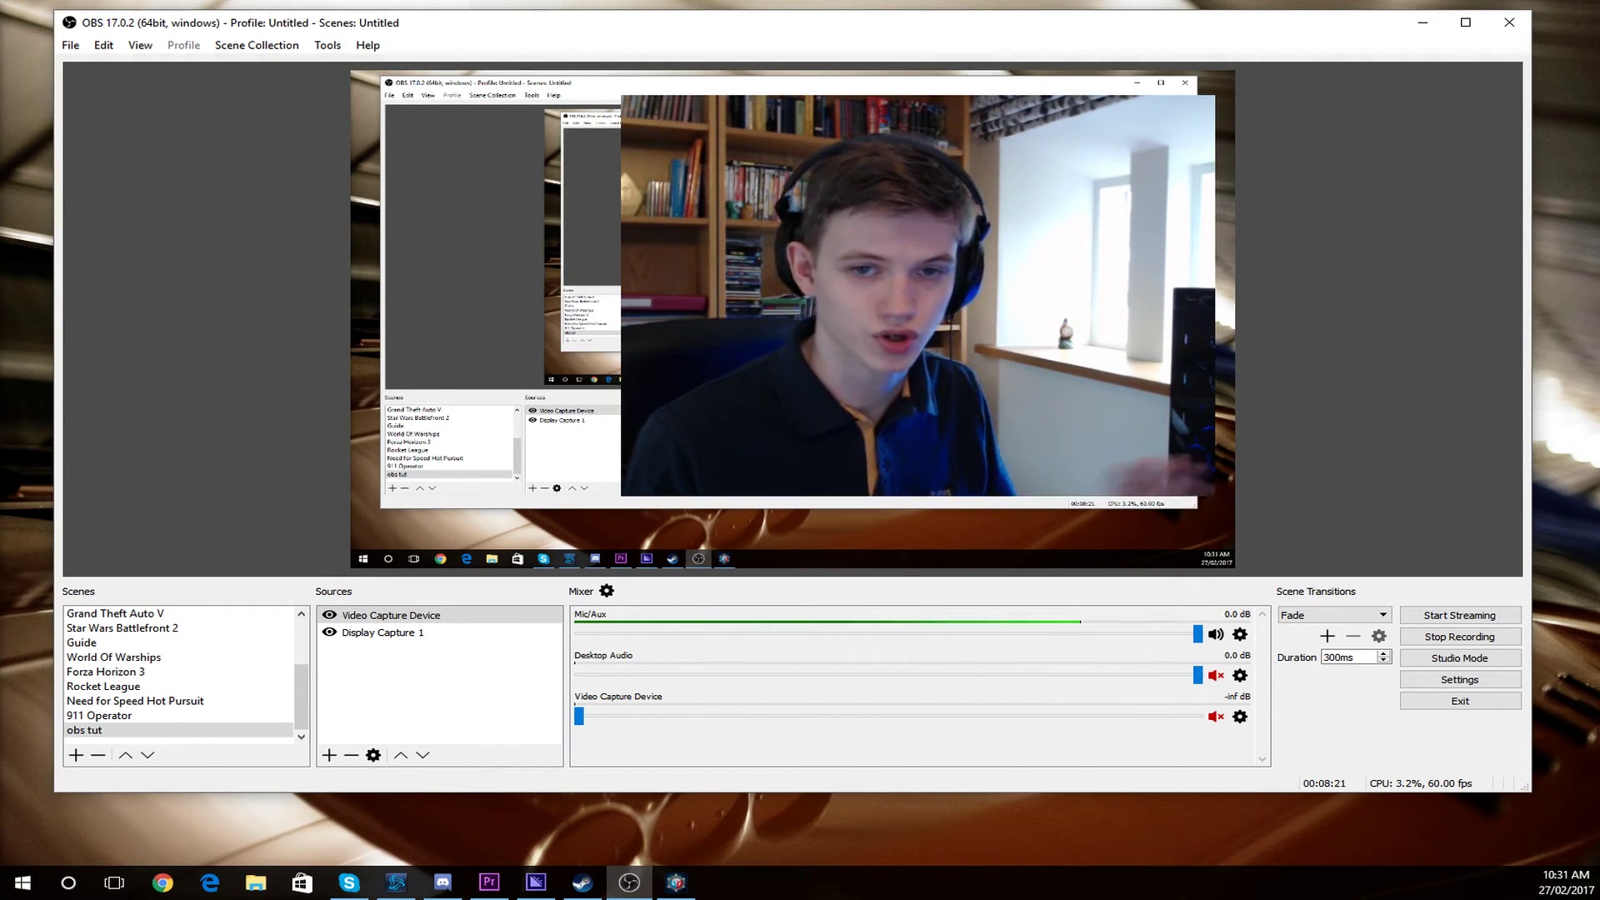
{"action": "left_click_drag", "start_coordinate": [1215, 496], "coordinate": [1154, 455]}
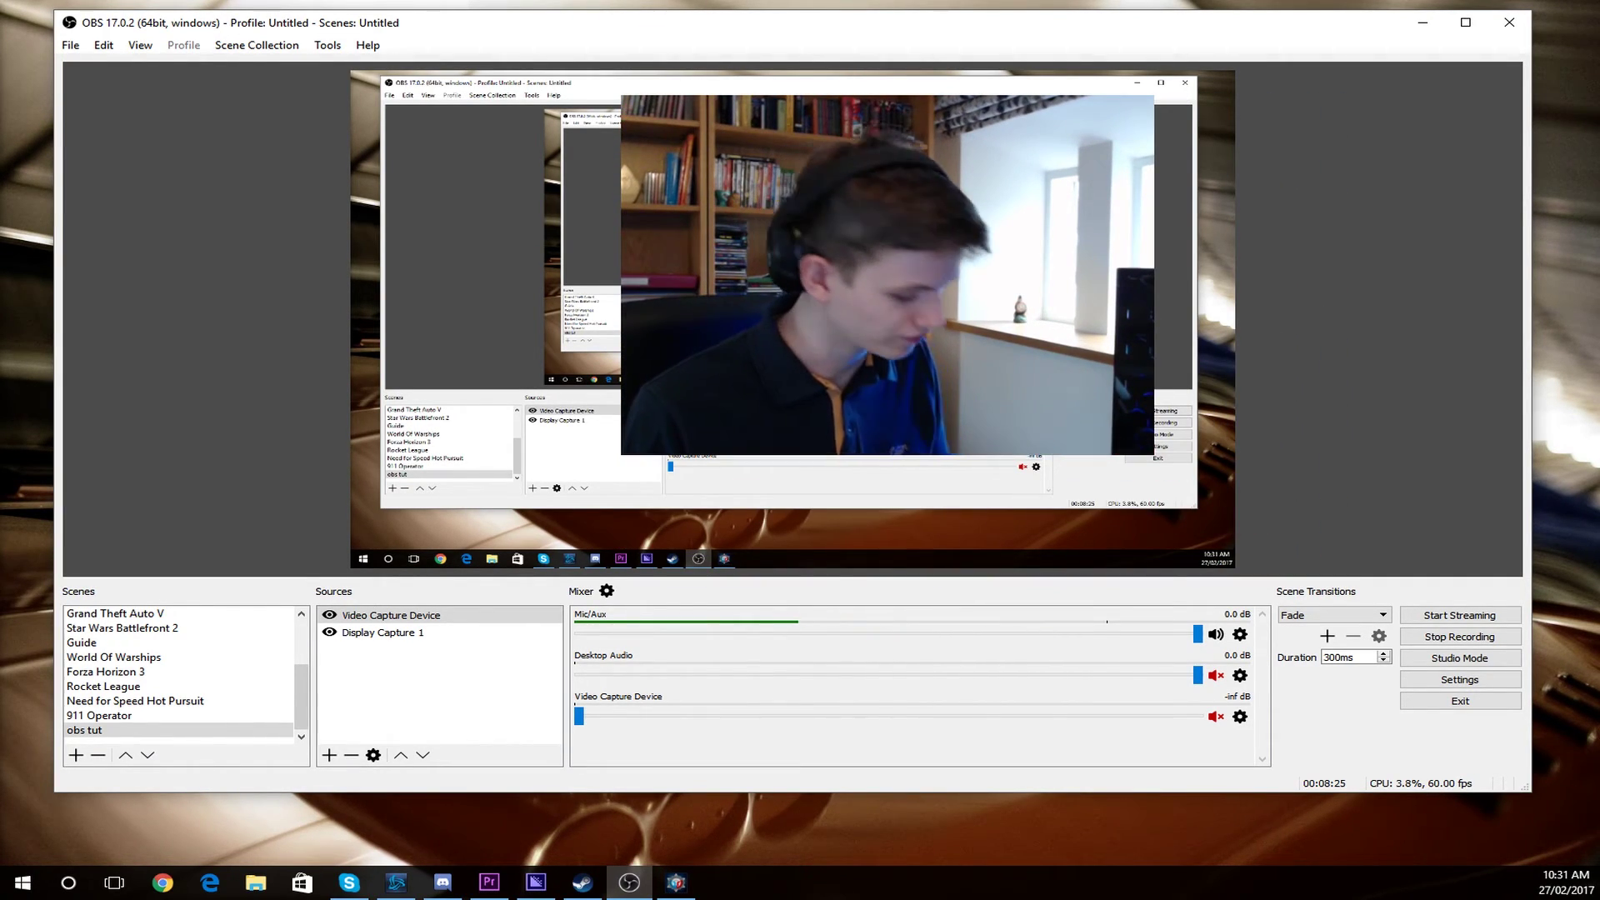
- Crop the webcam source inward from its right edge so part of the window area is cut off
{"action": "key", "text": "alt"}
{"action": "left_click_drag", "start_coordinate": [1154, 275], "coordinate": [1015, 275]}
{"action": "left_click_drag", "start_coordinate": [765, 211], "coordinate": [1063, 250]}
{"action": "mouse_move", "coordinate": [842, 100]}
{"action": "left_mouse_down"}
{"action": "mouse_move", "coordinate": [842, 144]}
{"action": "mouse_move", "coordinate": [842, 95]}
{"action": "left_mouse_up"}
{"action": "mouse_move", "coordinate": [621, 275]}
{"action": "left_mouse_down"}
{"action": "mouse_move", "coordinate": [686, 275]}
{"action": "mouse_move", "coordinate": [621, 275]}
{"action": "left_mouse_up"}
{"action": "mouse_move", "coordinate": [842, 455]}
{"action": "left_mouse_down"}
{"action": "mouse_move", "coordinate": [841, 420]}
{"action": "mouse_move", "coordinate": [841, 455]}
{"action": "left_mouse_up"}
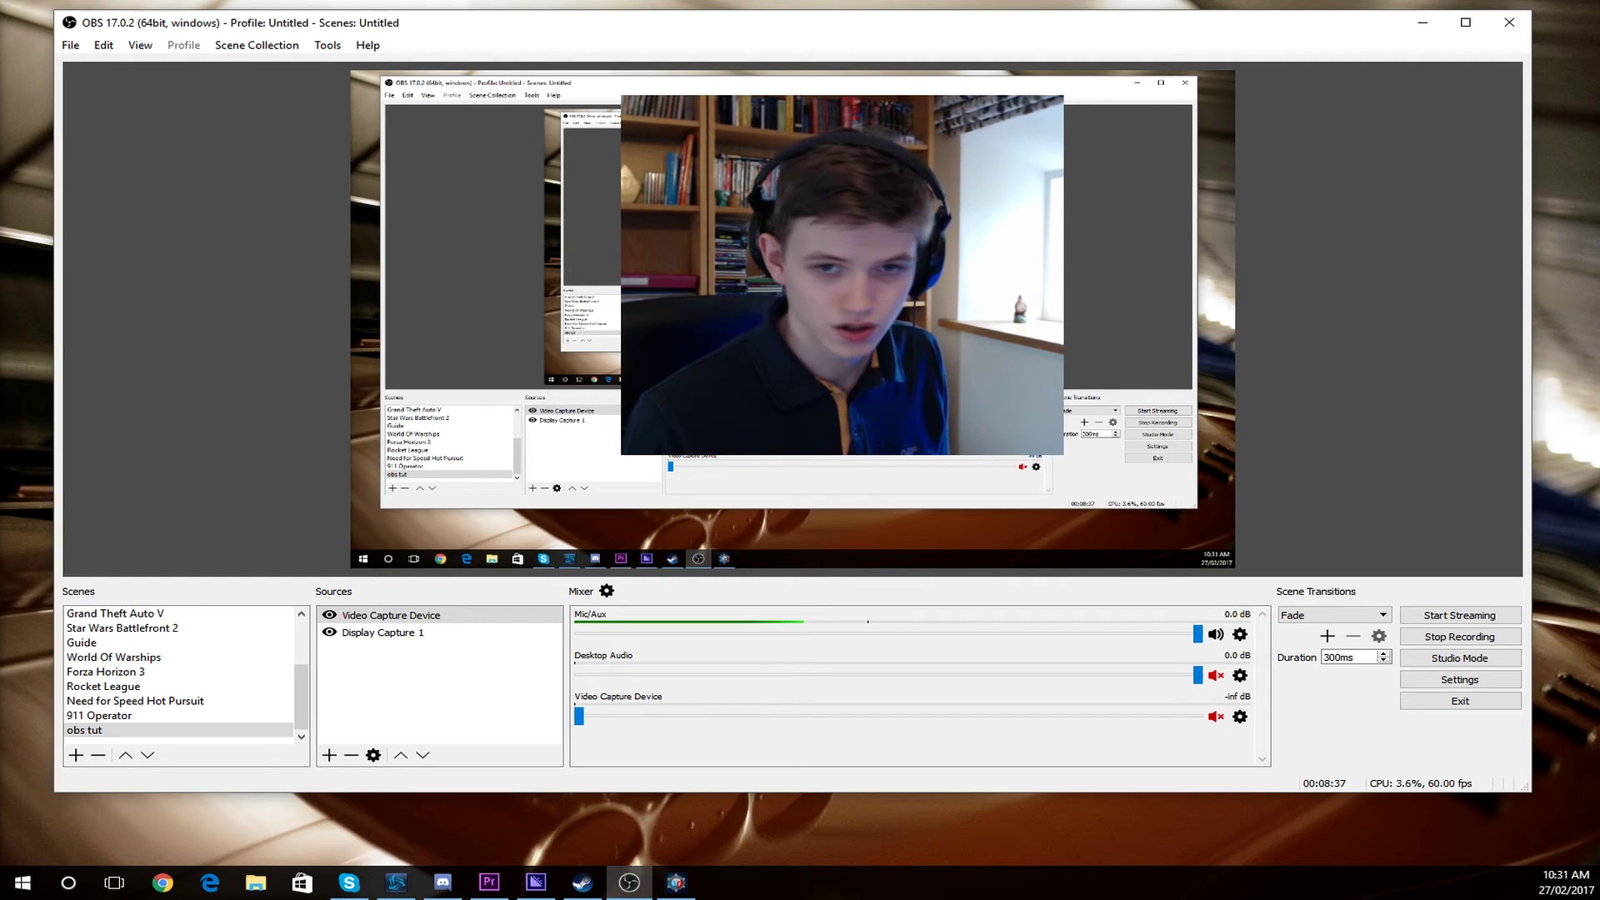
- Stretch the webcam source horizontally, and rescale it from its lower-right corner
{"action": "left_click_drag", "start_coordinate": [1063, 275], "coordinate": [1166, 275]}
{"action": "left_click_drag", "start_coordinate": [1167, 455], "coordinate": [1118, 510]}
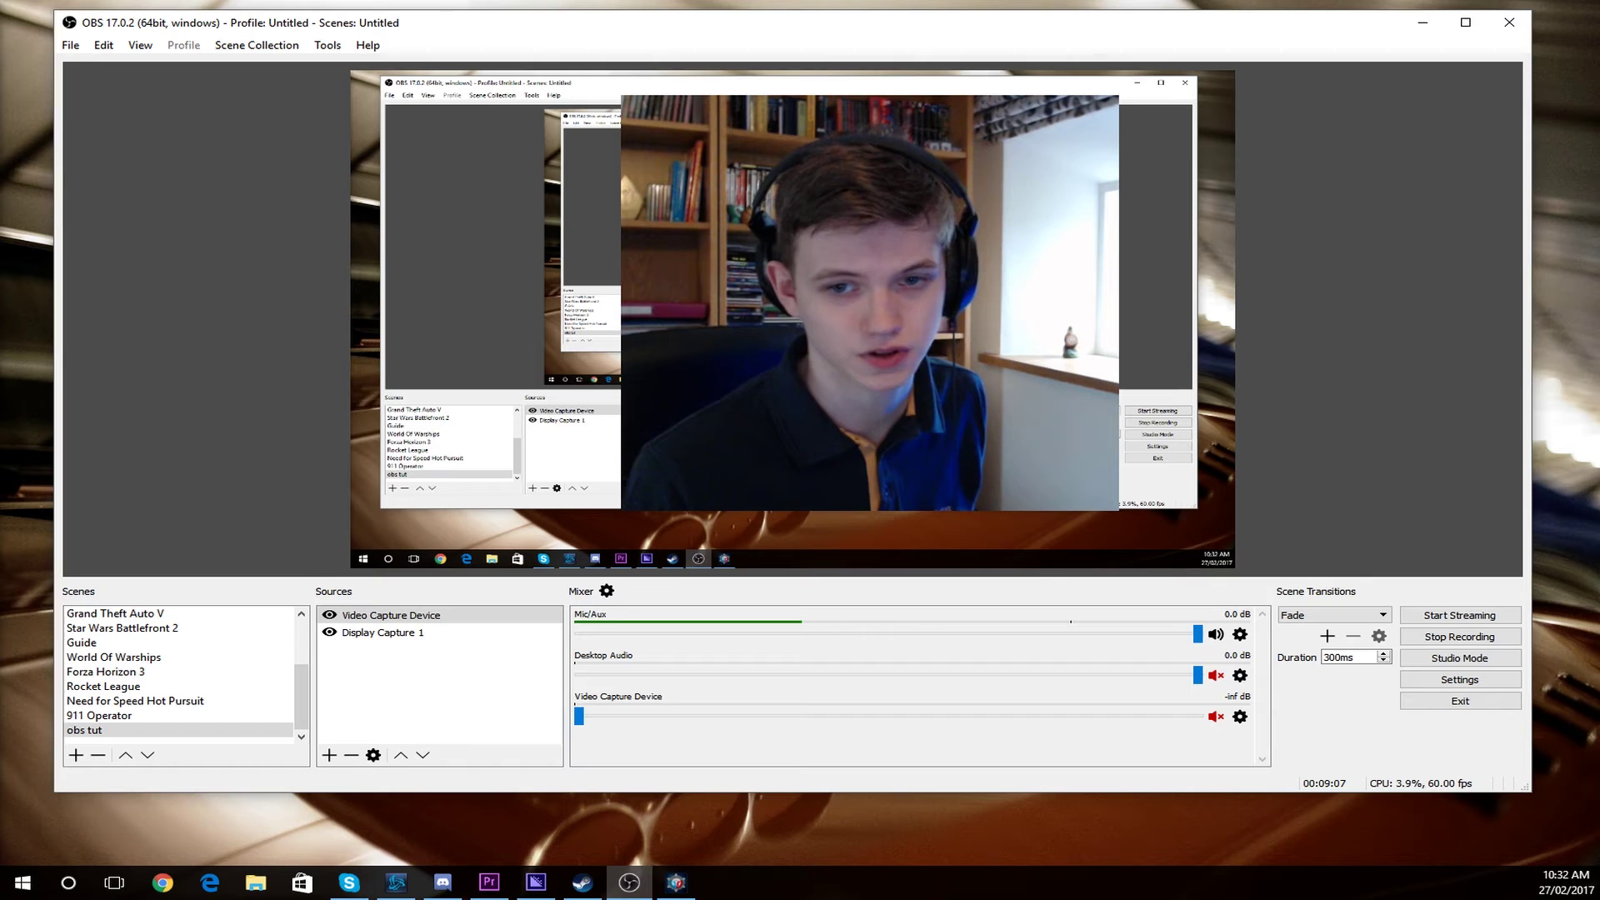
{"action": "left_click", "coordinate": [382, 632]}
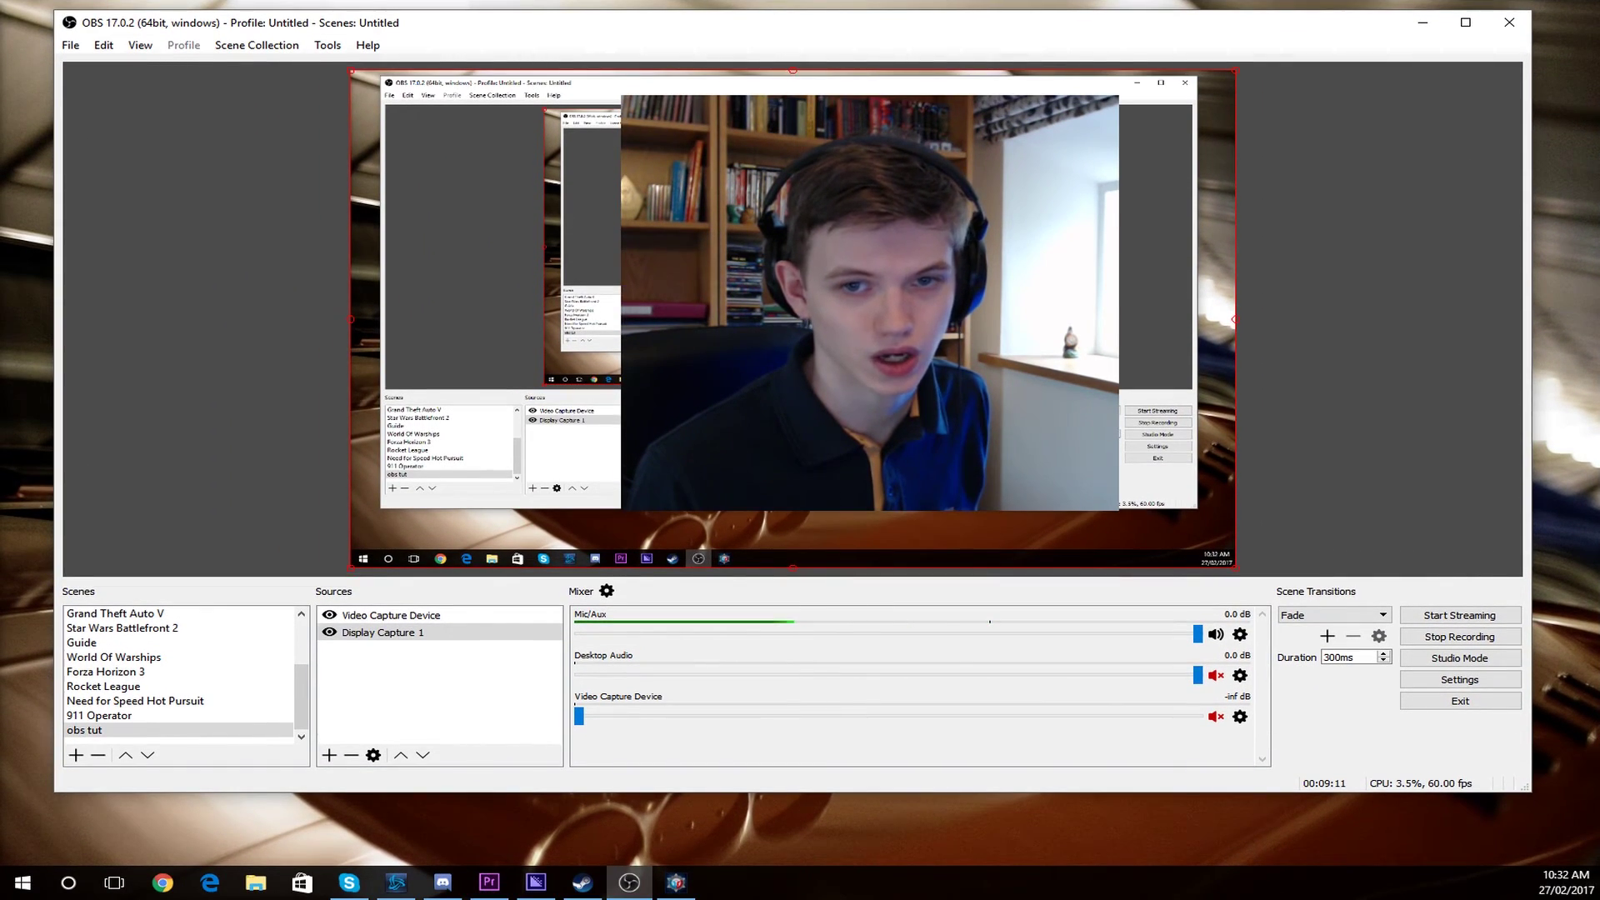
{"action": "left_click", "coordinate": [469, 623]}
- Move the webcam source across the canvas and readjust the crop of its right edge
{"action": "left_click_drag", "start_coordinate": [1116, 279], "coordinate": [525, 331]}
{"action": "left_click_drag", "start_coordinate": [586, 260], "coordinate": [737, 275]}
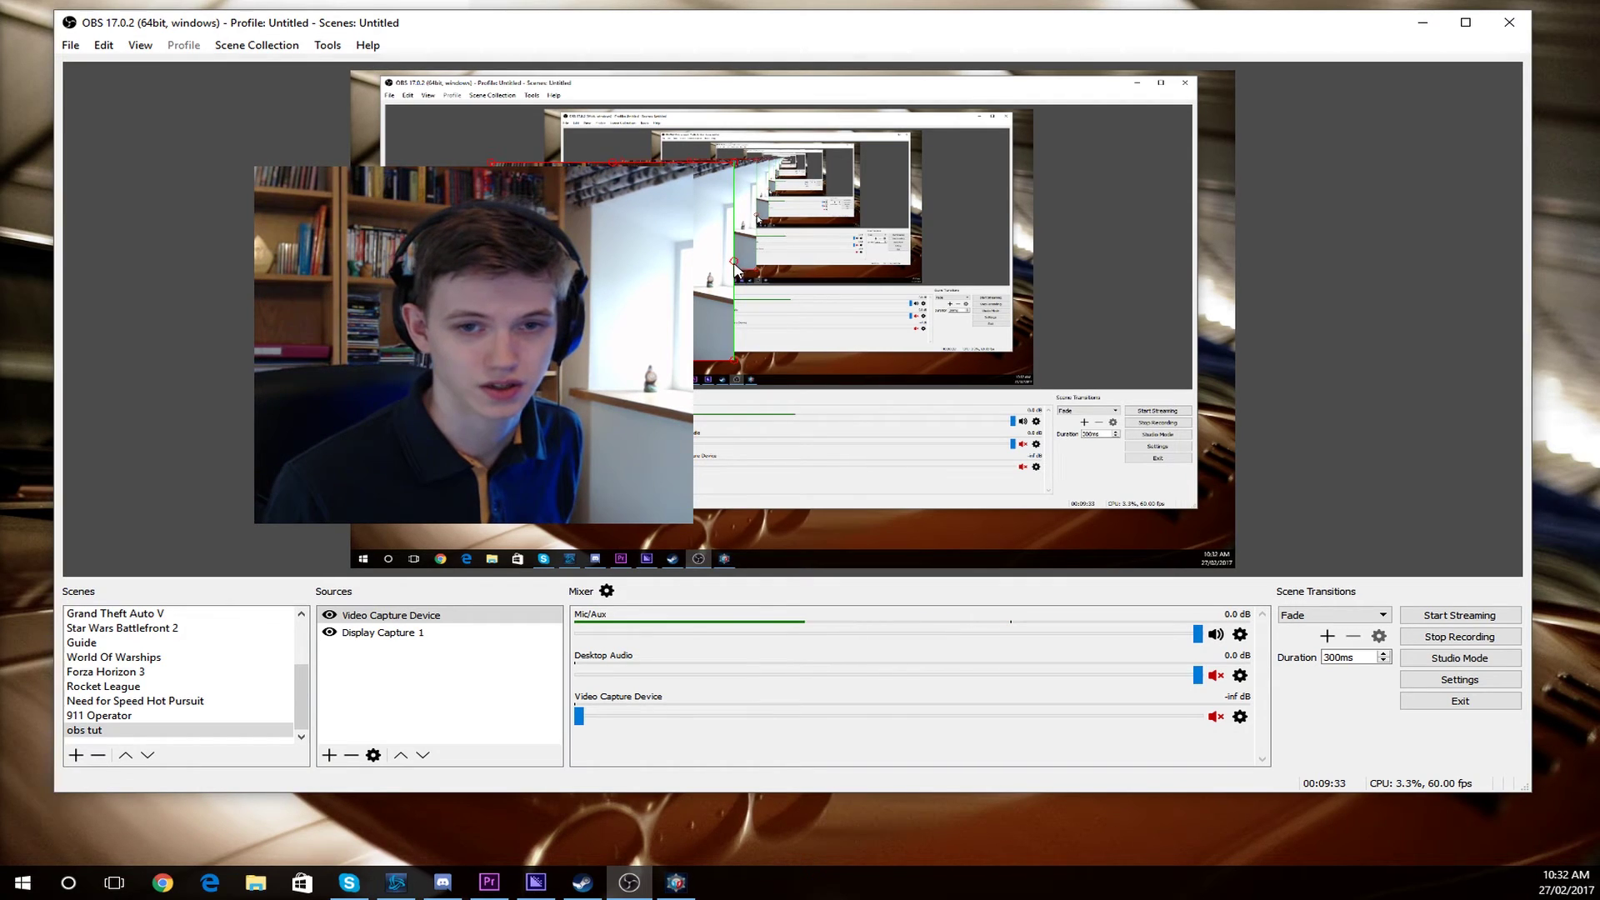
{"action": "mouse_move", "coordinate": [734, 263]}
{"action": "left_mouse_down"}
{"action": "mouse_move", "coordinate": [690, 265]}
{"action": "mouse_move", "coordinate": [751, 267]}
{"action": "left_mouse_up"}
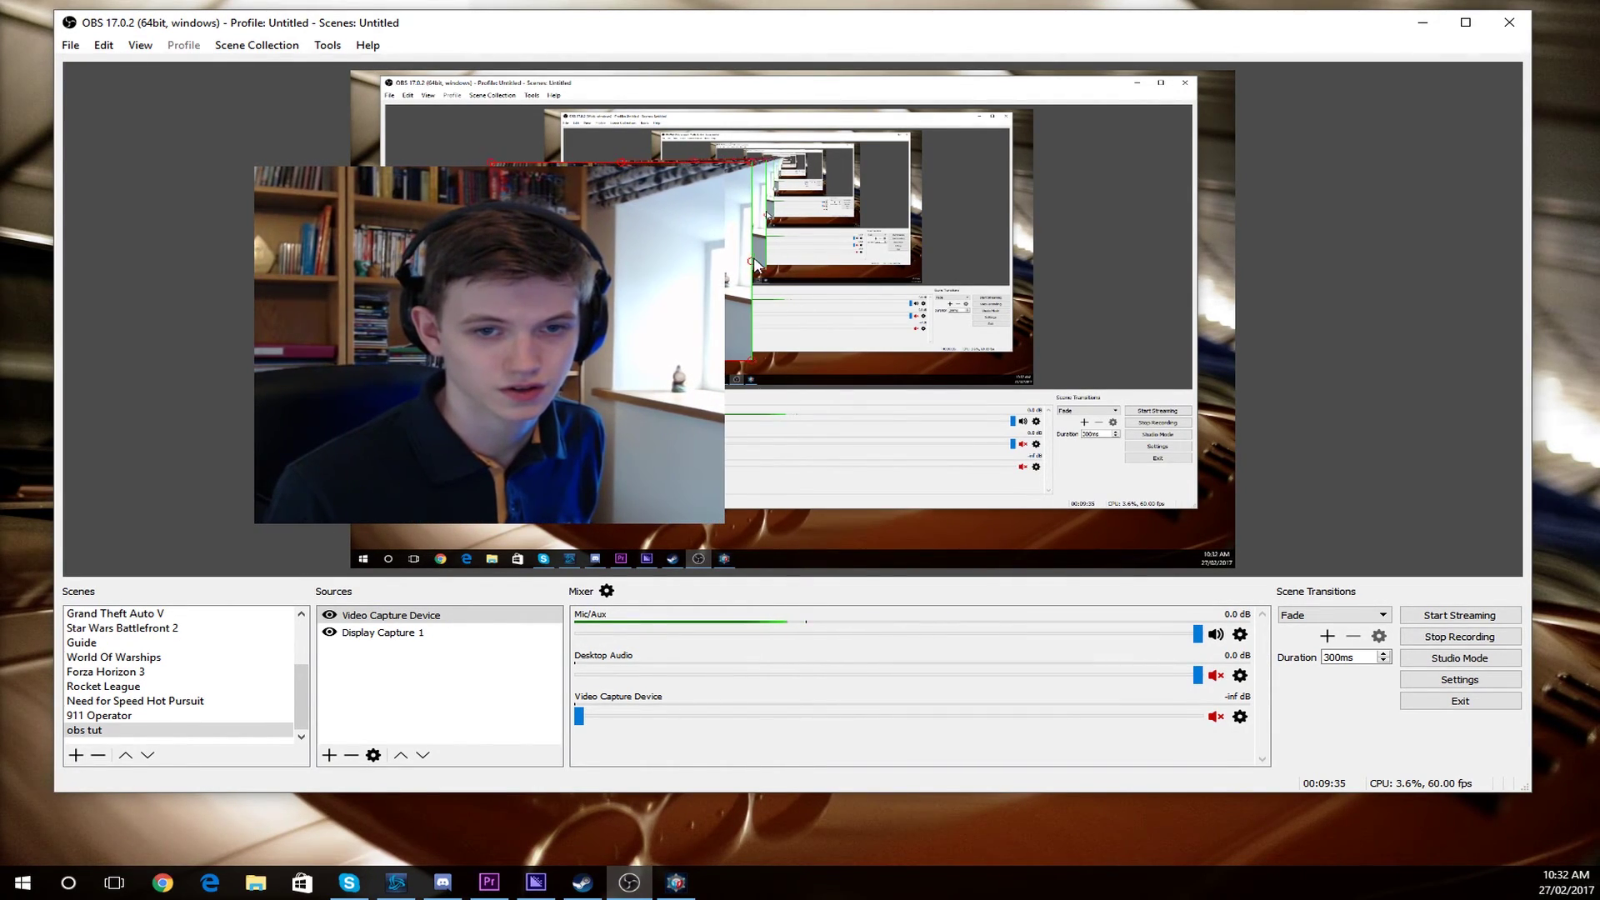
{"action": "left_click", "coordinate": [667, 417]}
{"action": "key", "text": "alt"}
{"action": "left_click", "coordinate": [725, 366]}
{"action": "left_click_drag", "start_coordinate": [725, 366], "coordinate": [1250, 290]}
- Scale the cropped webcam source down and place it in the upper-right corner of the canvas
{"action": "left_click", "coordinate": [448, 617]}
{"action": "left_click_drag", "start_coordinate": [1109, 350], "coordinate": [1057, 226]}
{"action": "left_click_drag", "start_coordinate": [984, 151], "coordinate": [1163, 137]}
{"action": "left_click", "coordinate": [1186, 276]}
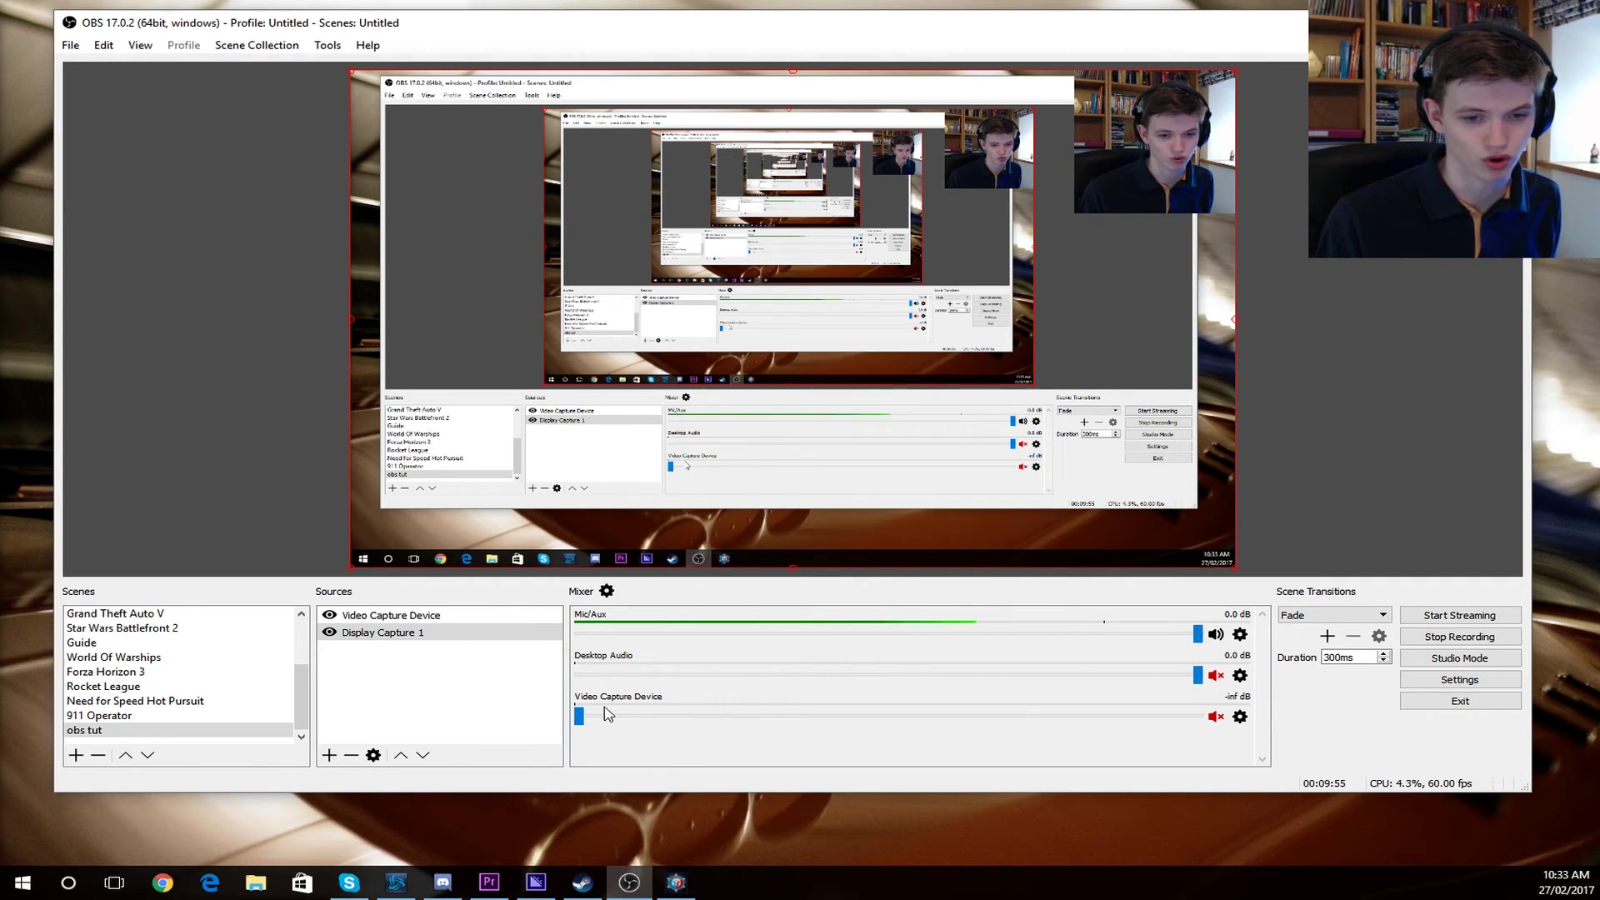
{"action": "left_click_drag", "start_coordinate": [617, 717], "coordinate": [577, 717]}
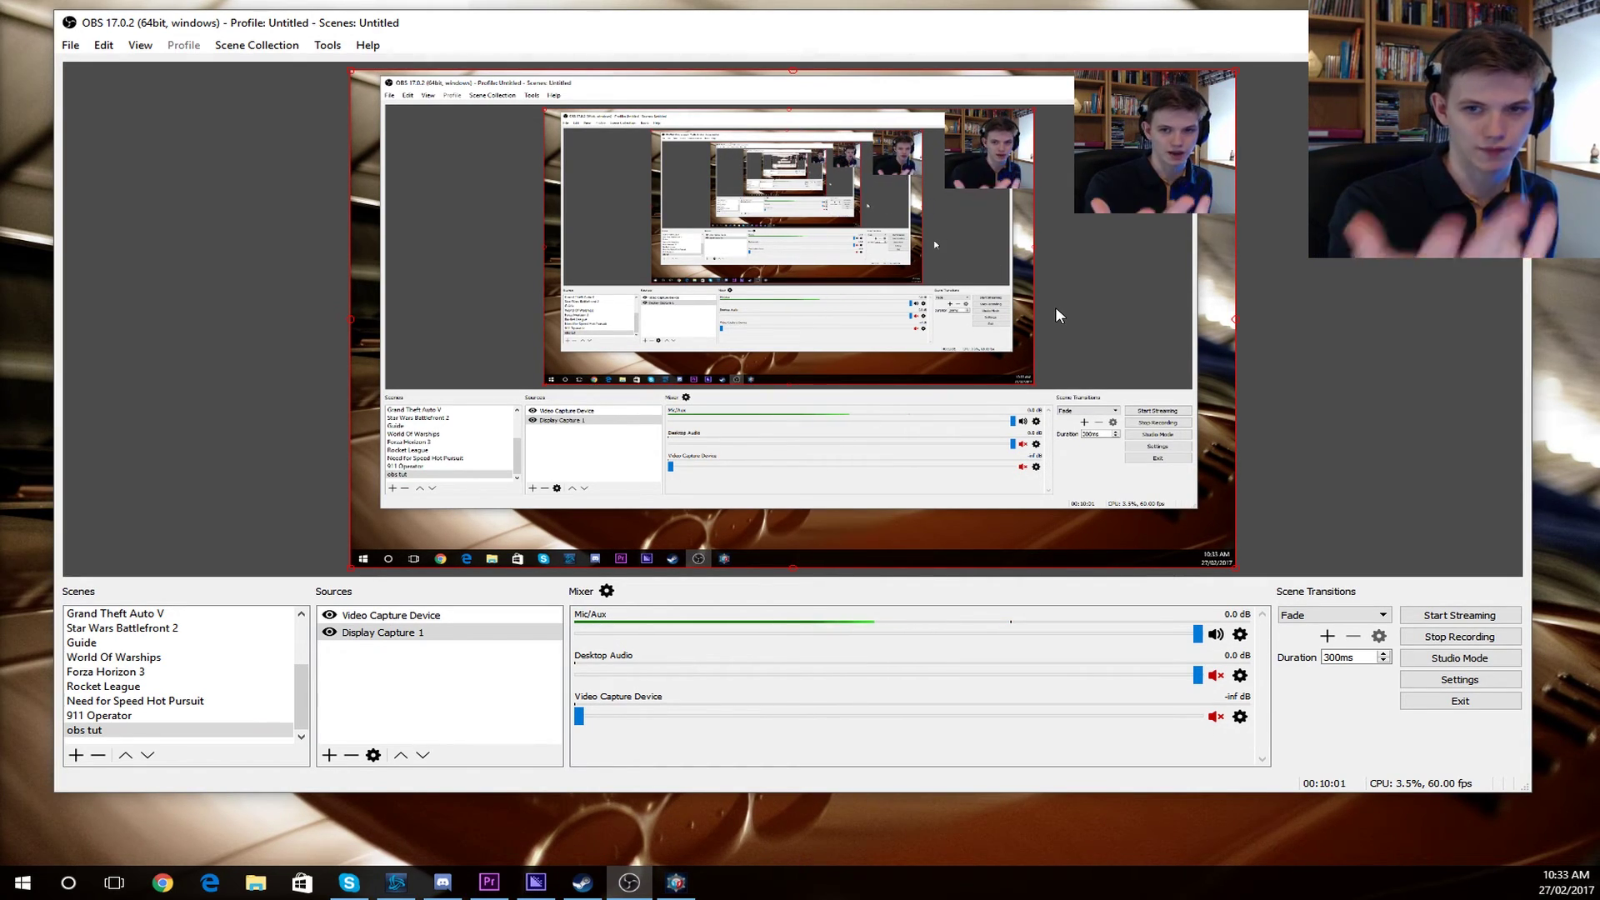
{"action": "left_click", "coordinate": [440, 683]}
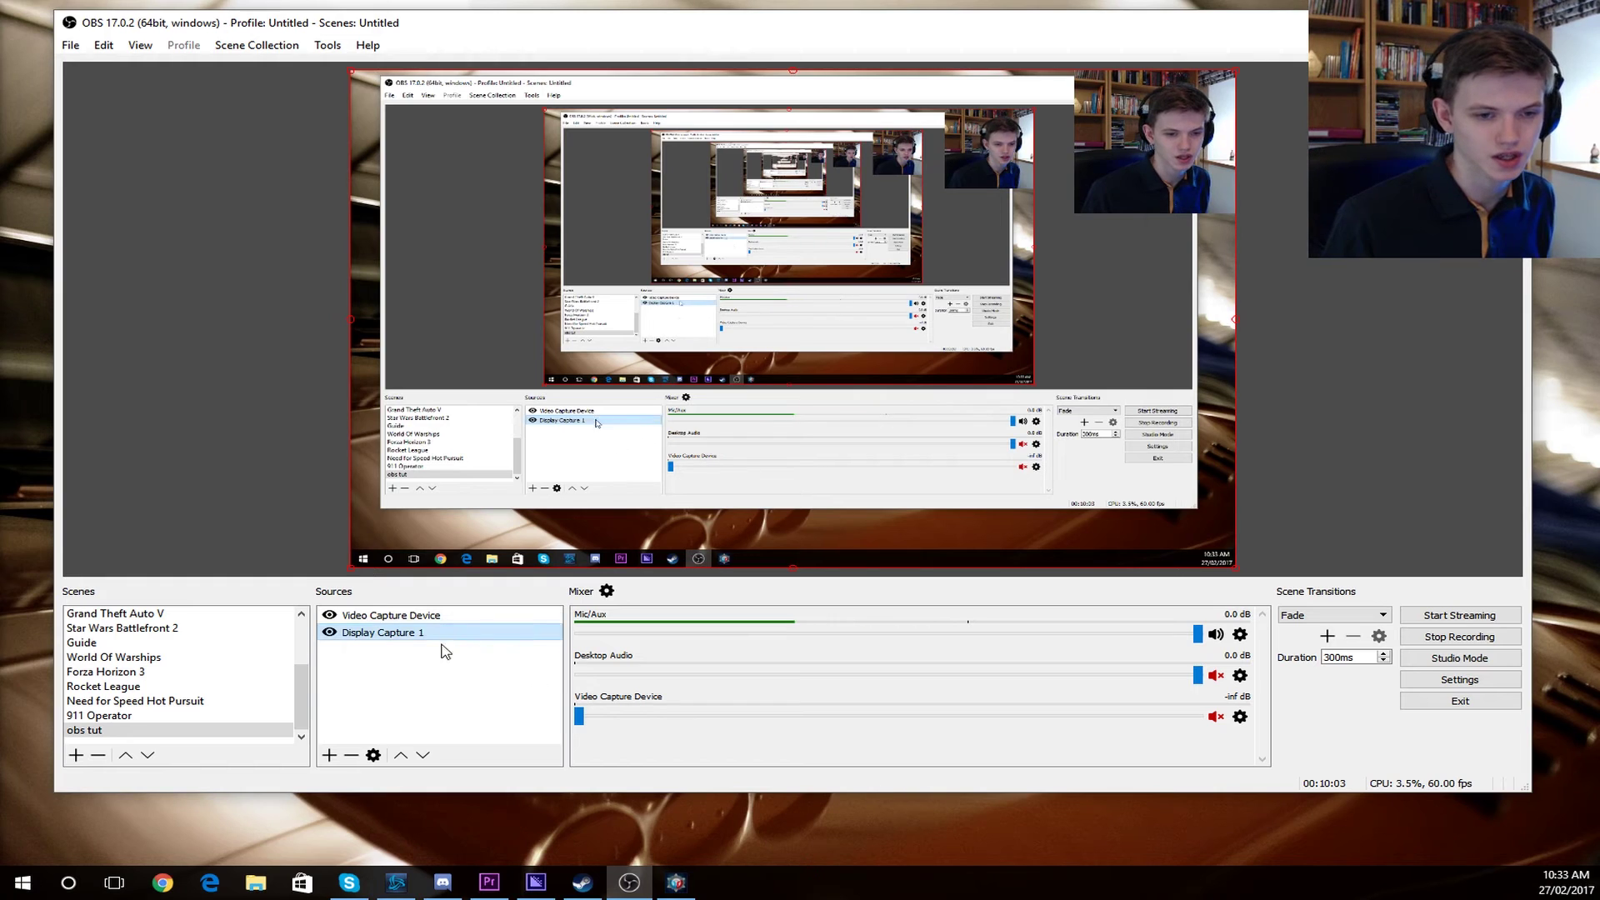
{"action": "left_click", "coordinate": [435, 687]}
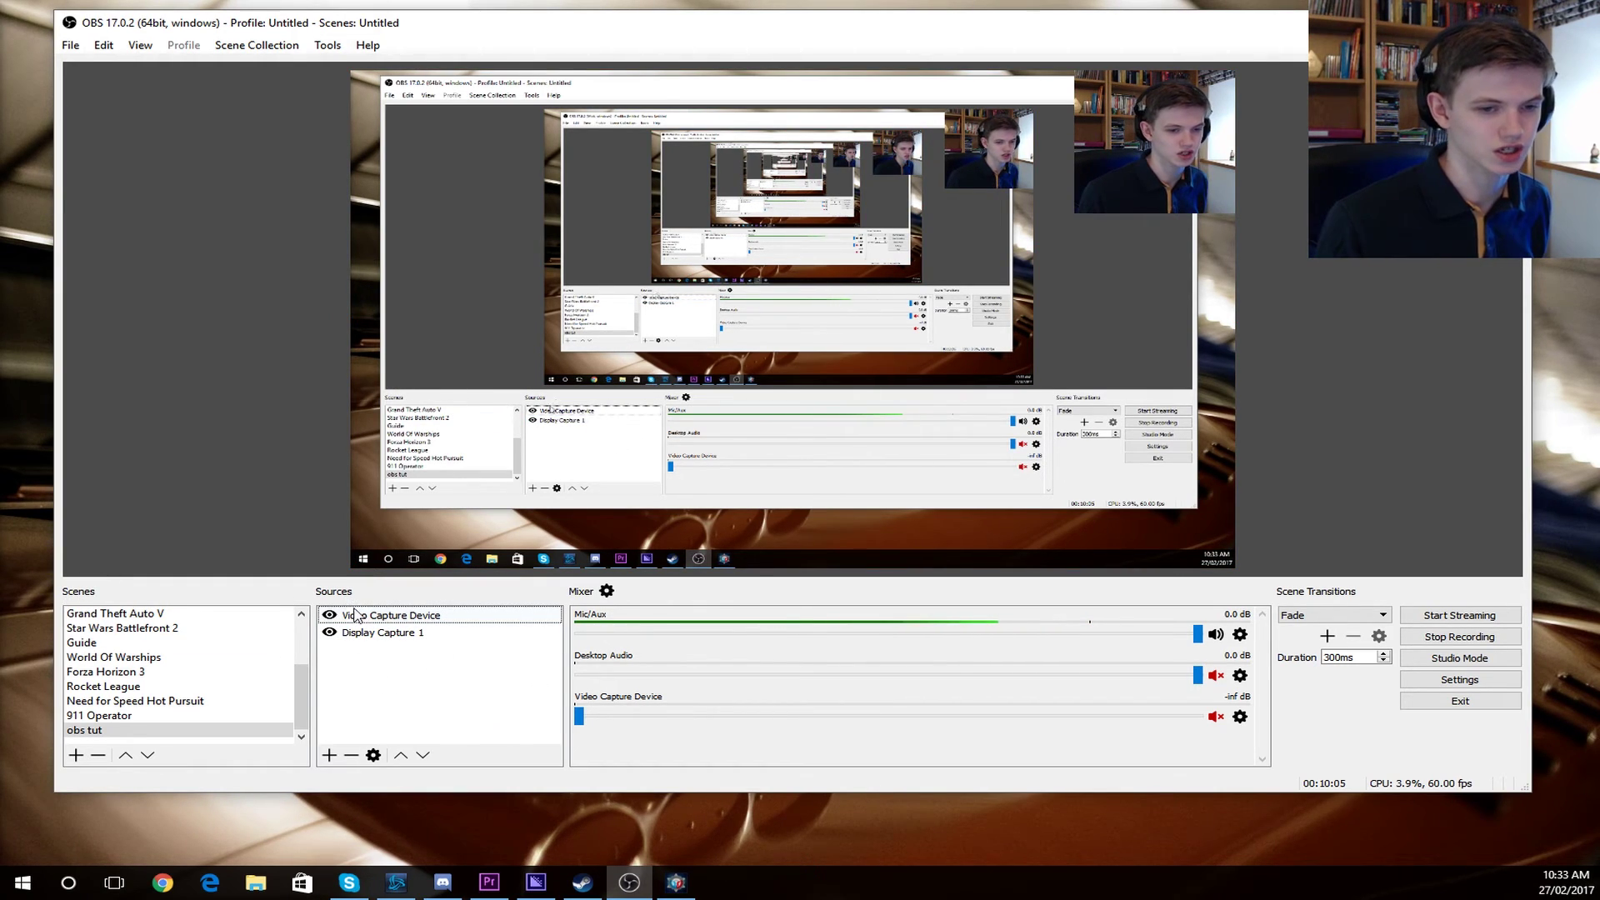
{"action": "mouse_move", "coordinate": [433, 716]}
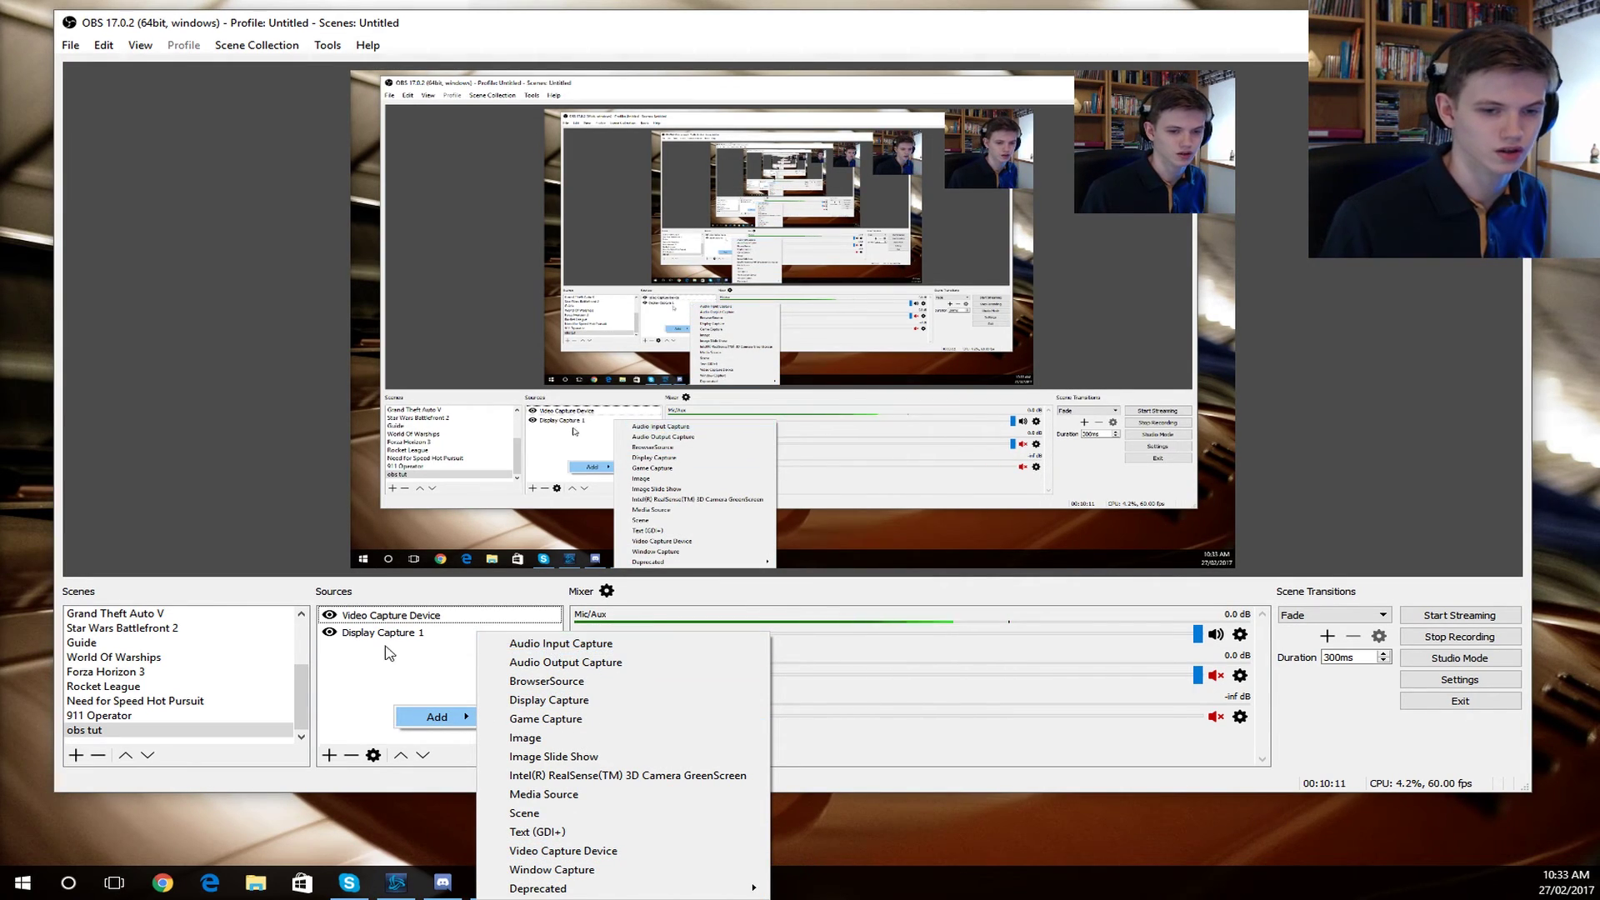
{"action": "left_click", "coordinate": [372, 698]}
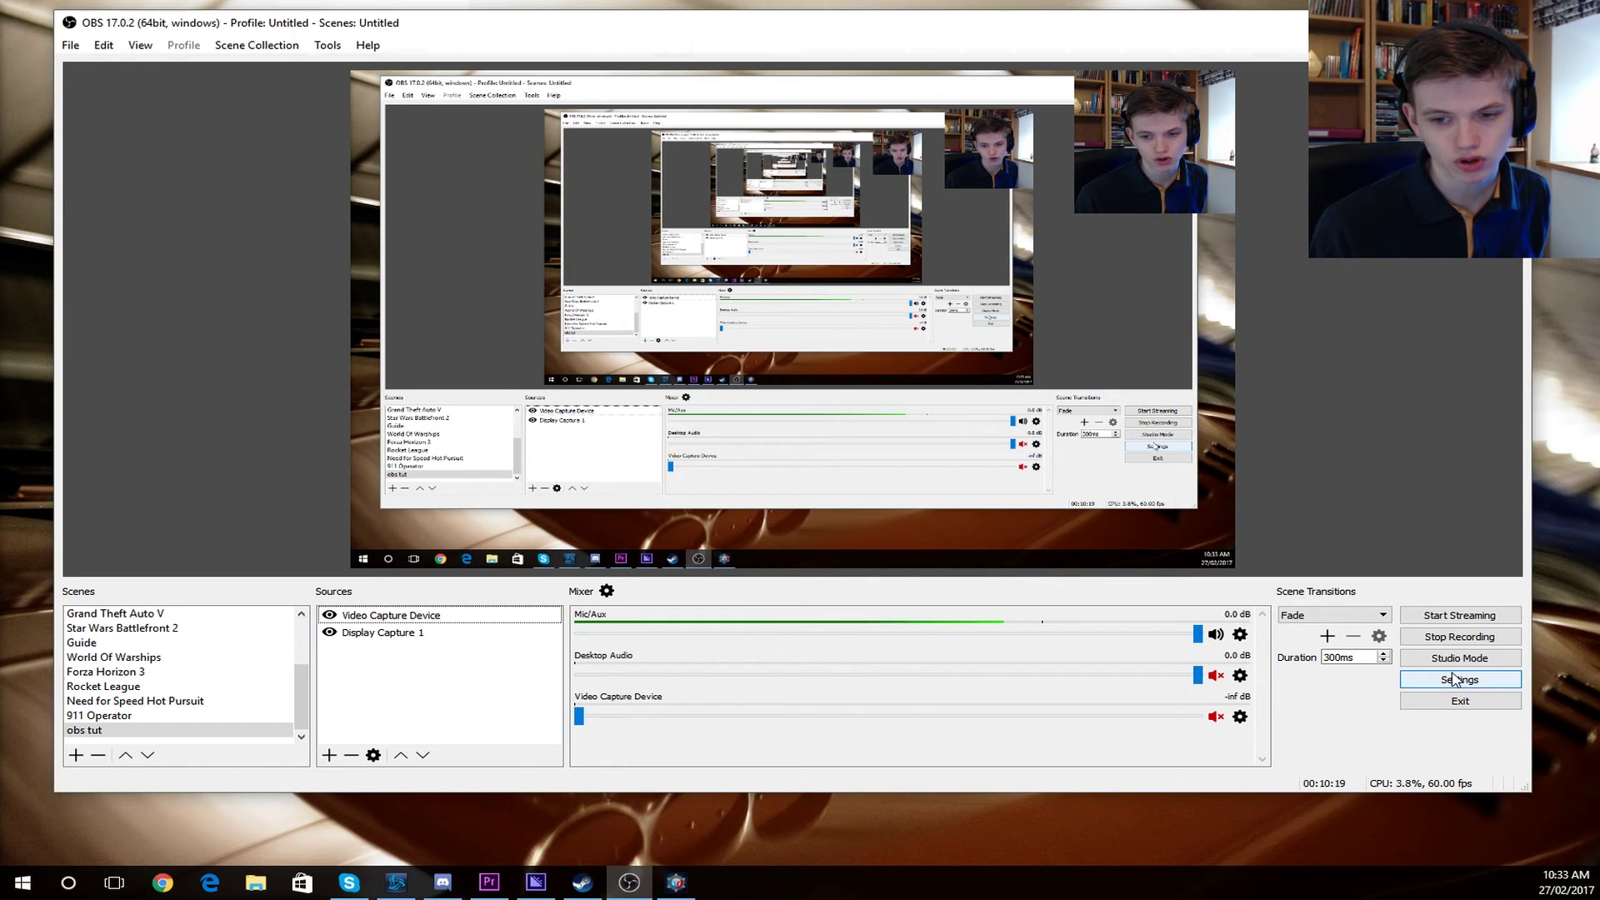
- Open the mixer's advanced audio properties and examine the volume, panning, sync offset and track assignment of each audio source
{"action": "left_click", "coordinate": [606, 592]}
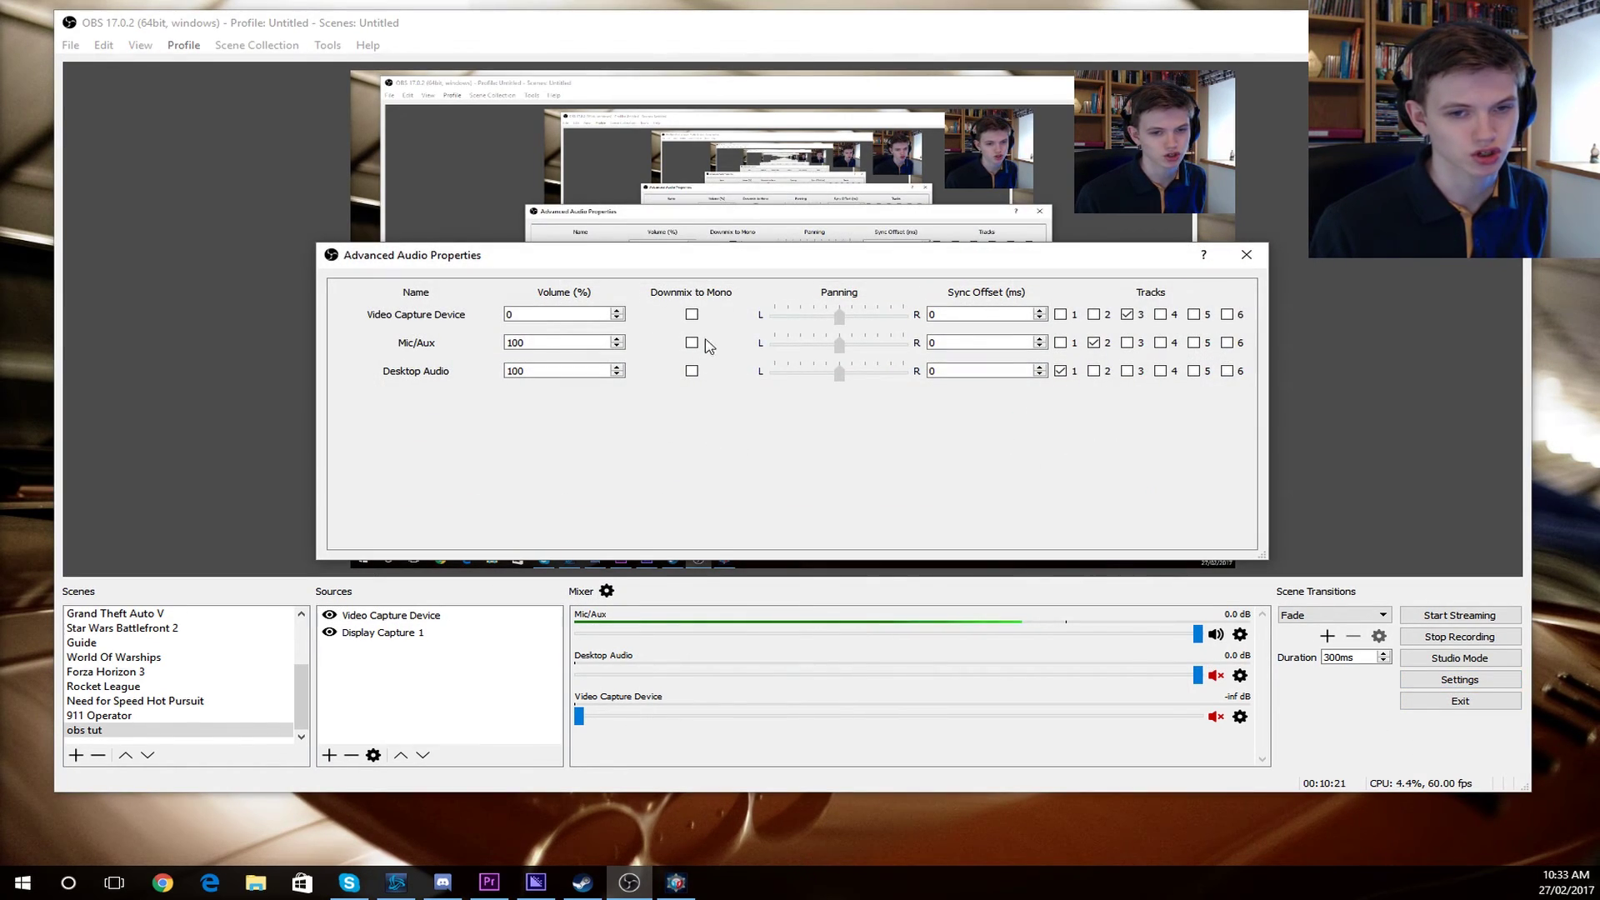
{"action": "left_click_drag", "start_coordinate": [677, 275], "coordinate": [499, 124]}
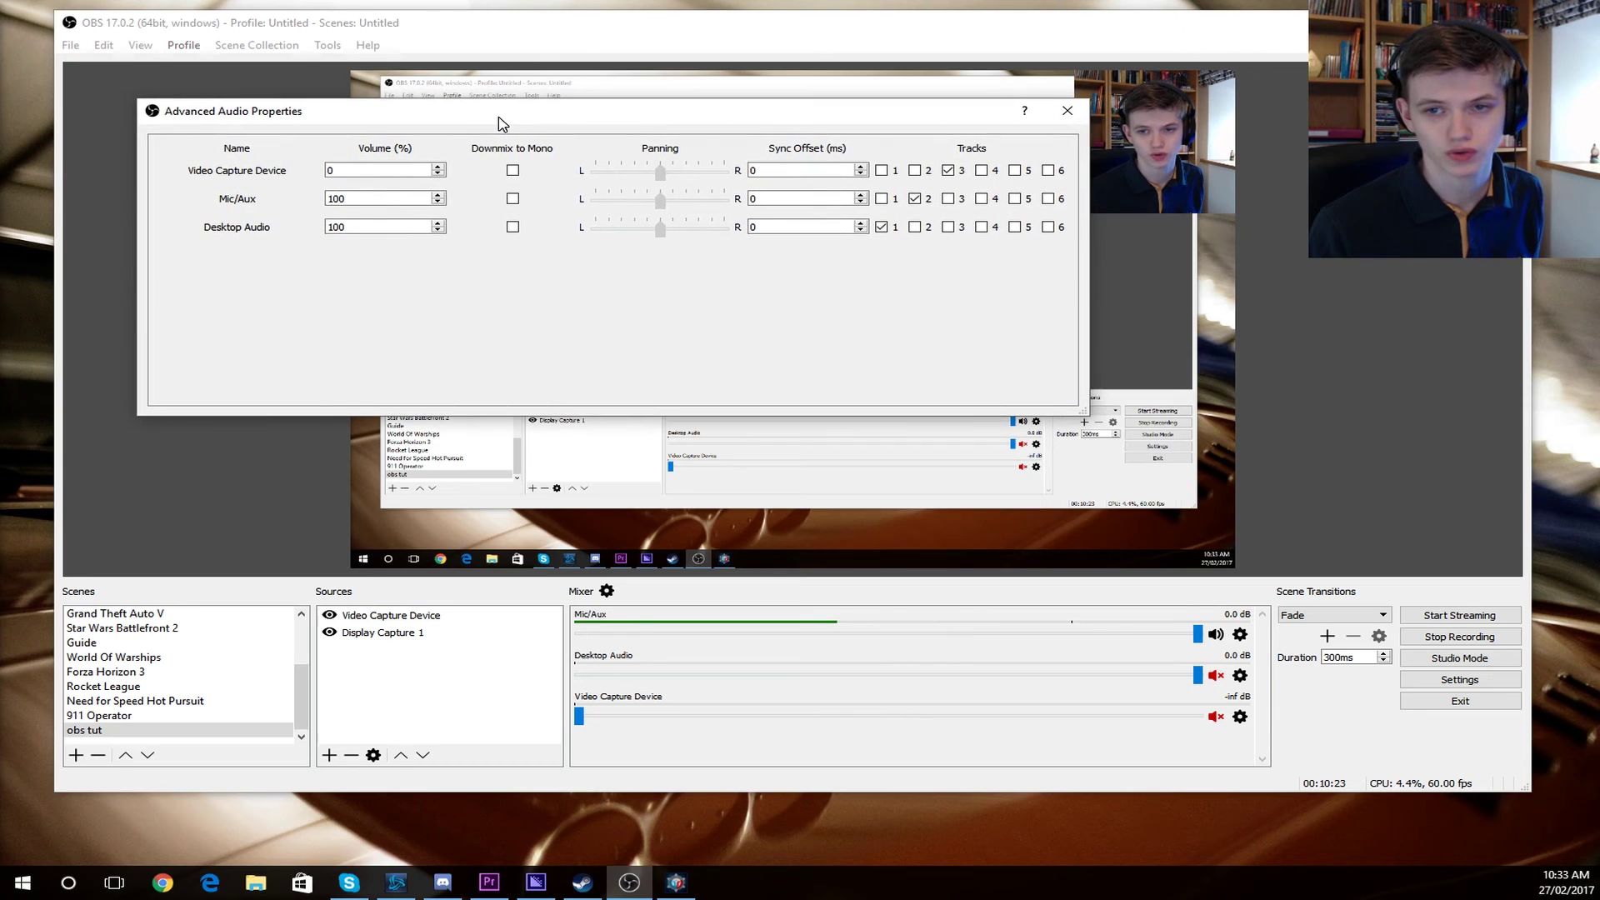
{"action": "left_click_drag", "start_coordinate": [1075, 419], "coordinate": [900, 488]}
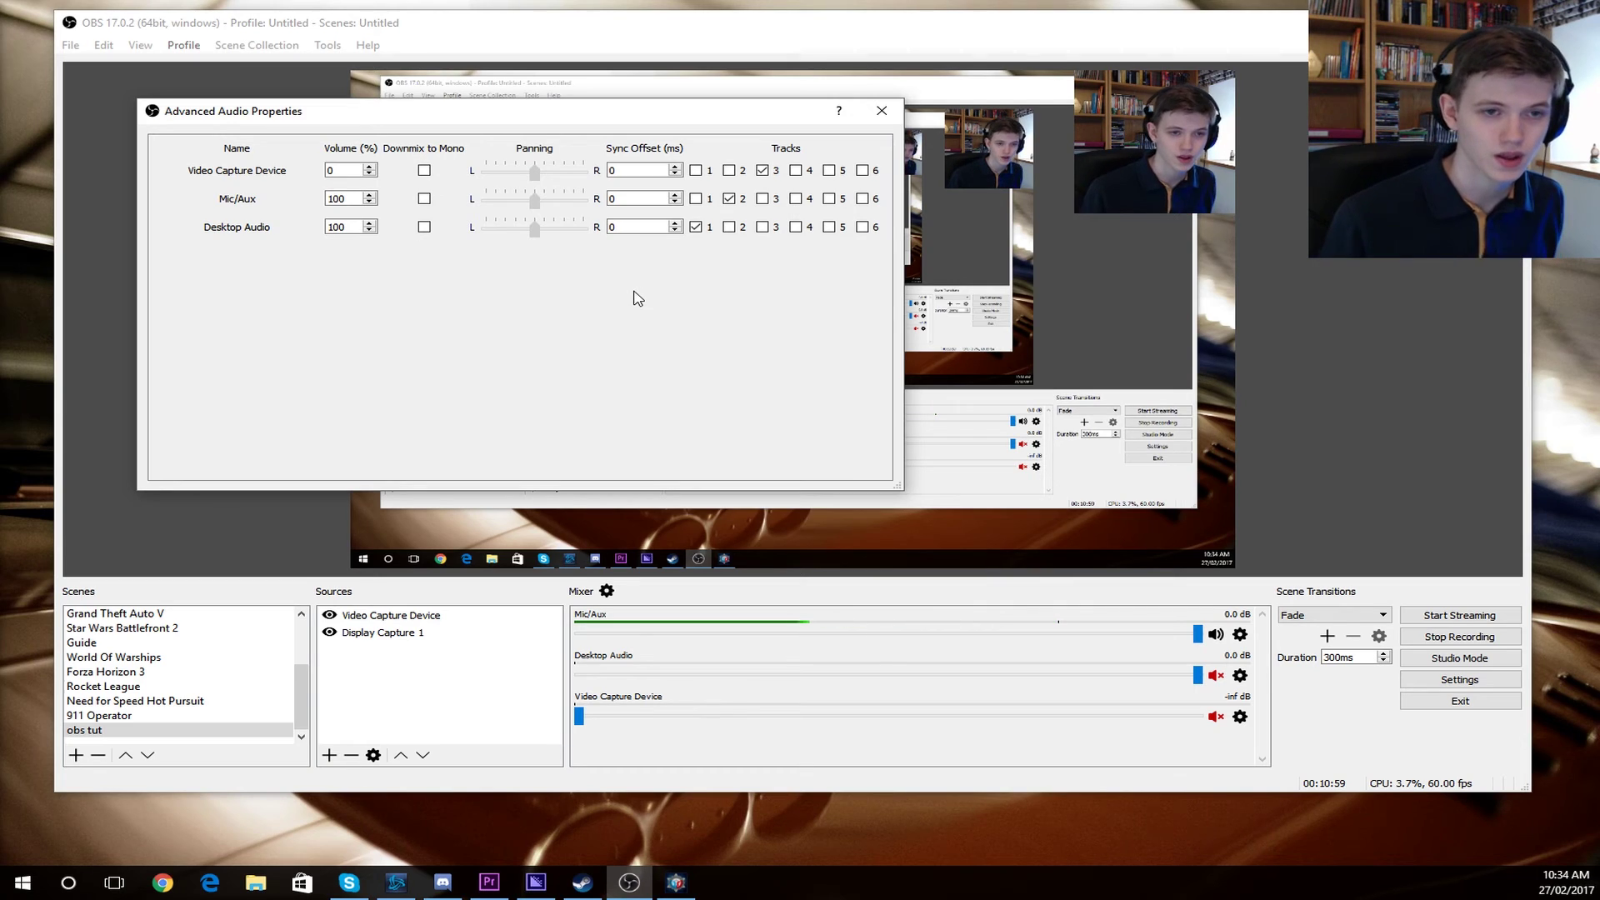
{"action": "left_click_drag", "start_coordinate": [327, 125], "coordinate": [254, 119]}
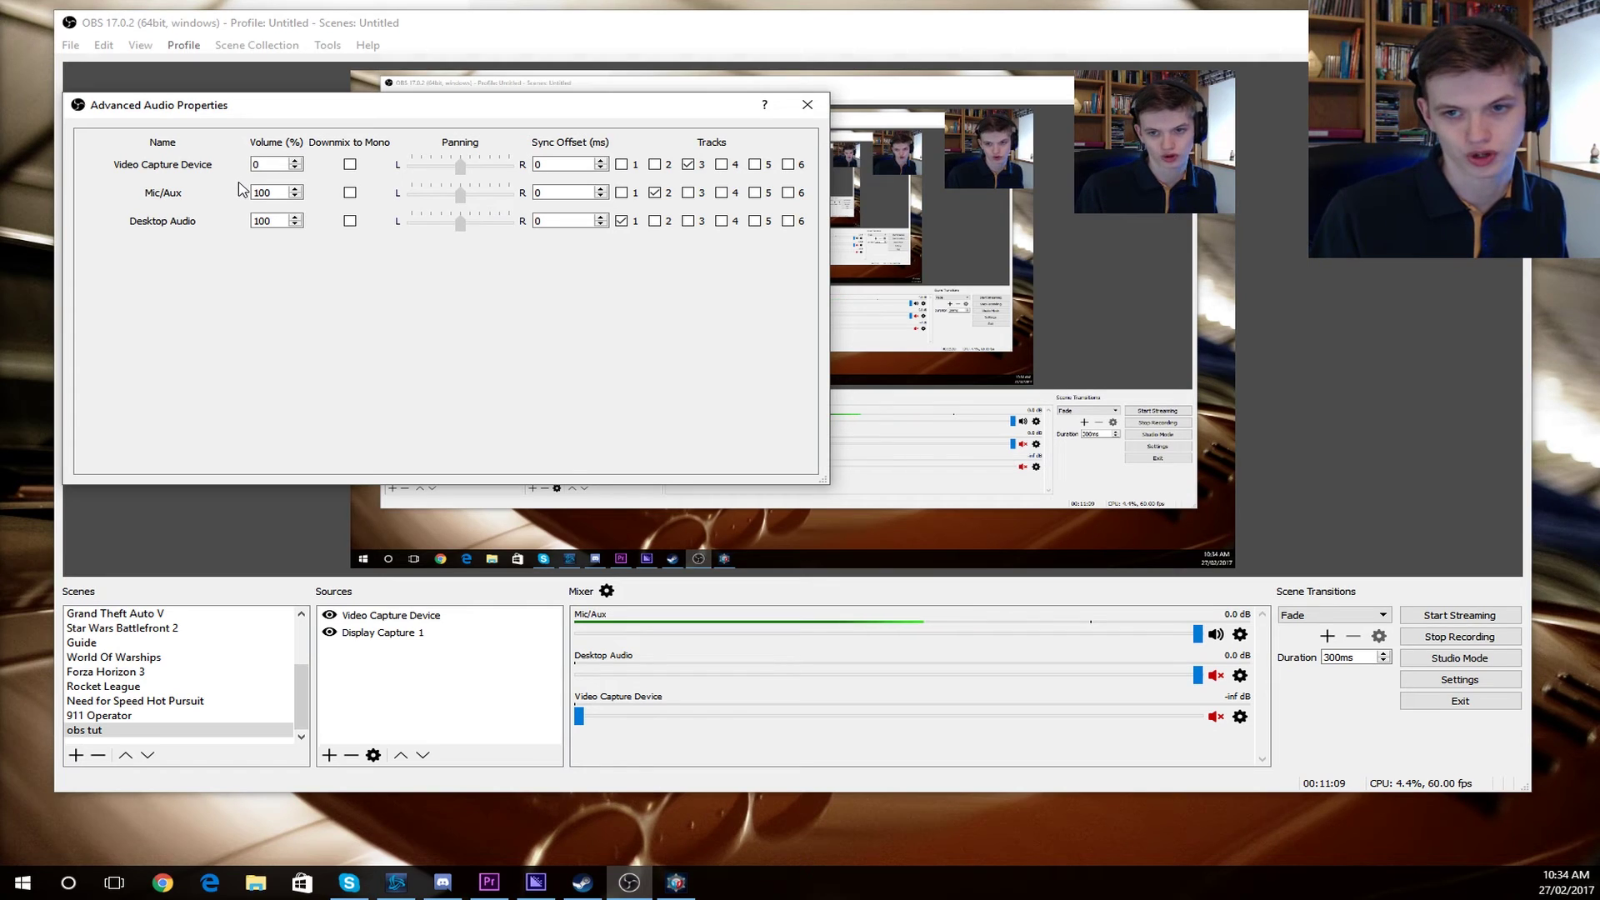
- Assign Desktop Audio additionally to tracks 2, 3 and 4
{"action": "left_click", "coordinate": [621, 222]}
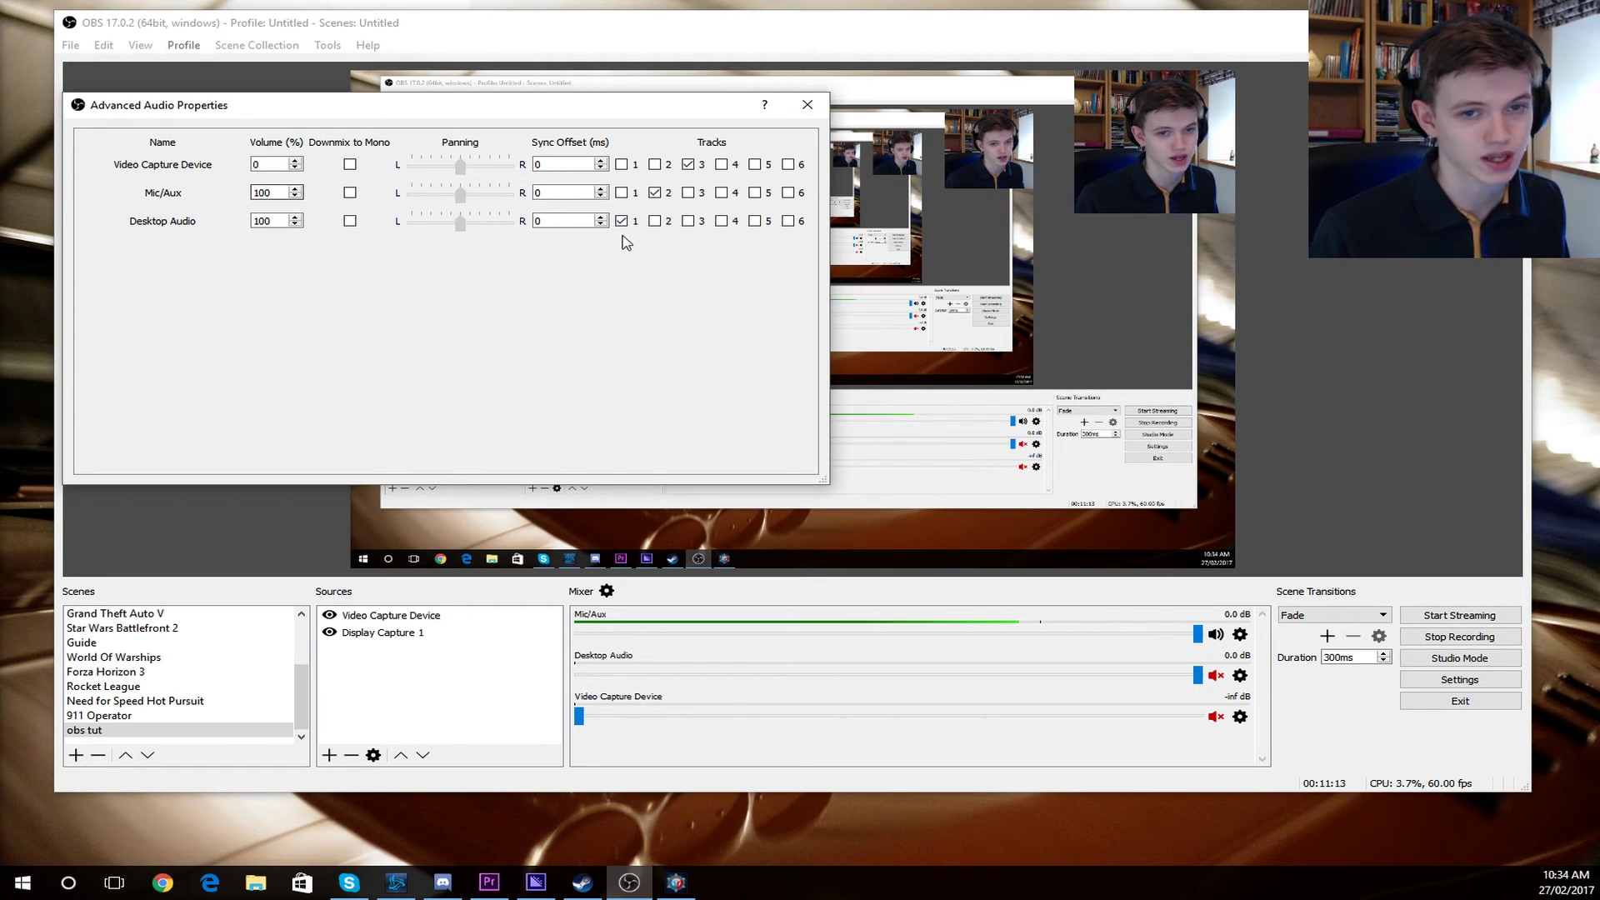
{"action": "left_click", "coordinate": [655, 221]}
{"action": "left_click", "coordinate": [688, 222]}
{"action": "left_click", "coordinate": [722, 222]}
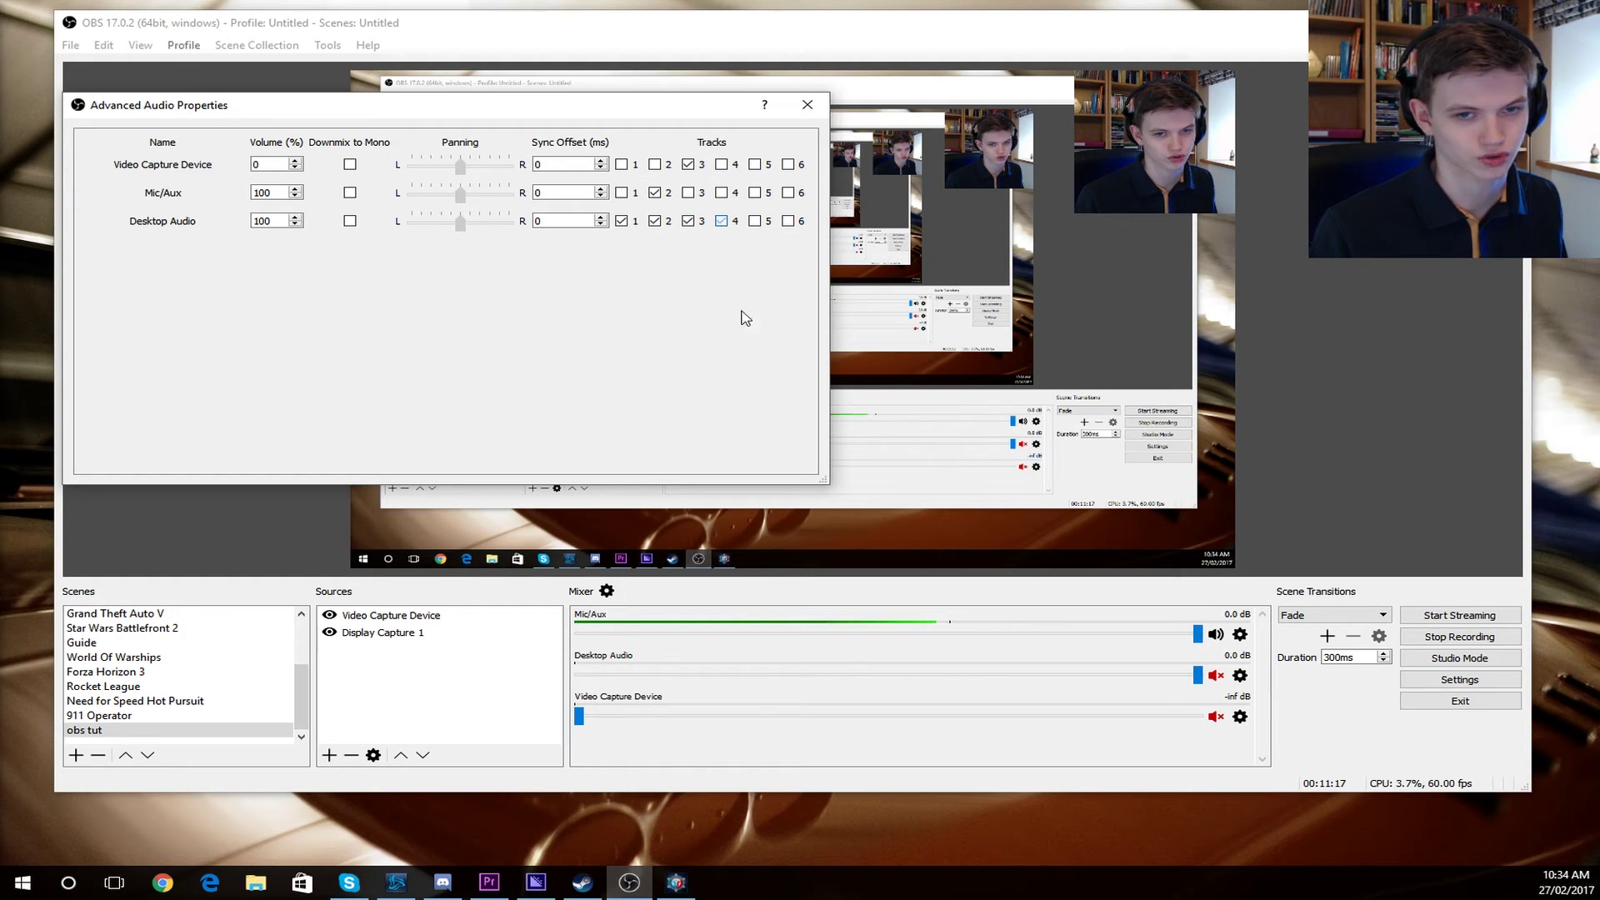
- Take Desktop Audio off tracks 2, 3 and 4, and close the advanced audio properties
{"action": "left_click", "coordinate": [722, 222]}
{"action": "left_click", "coordinate": [688, 221]}
{"action": "left_click", "coordinate": [655, 222]}
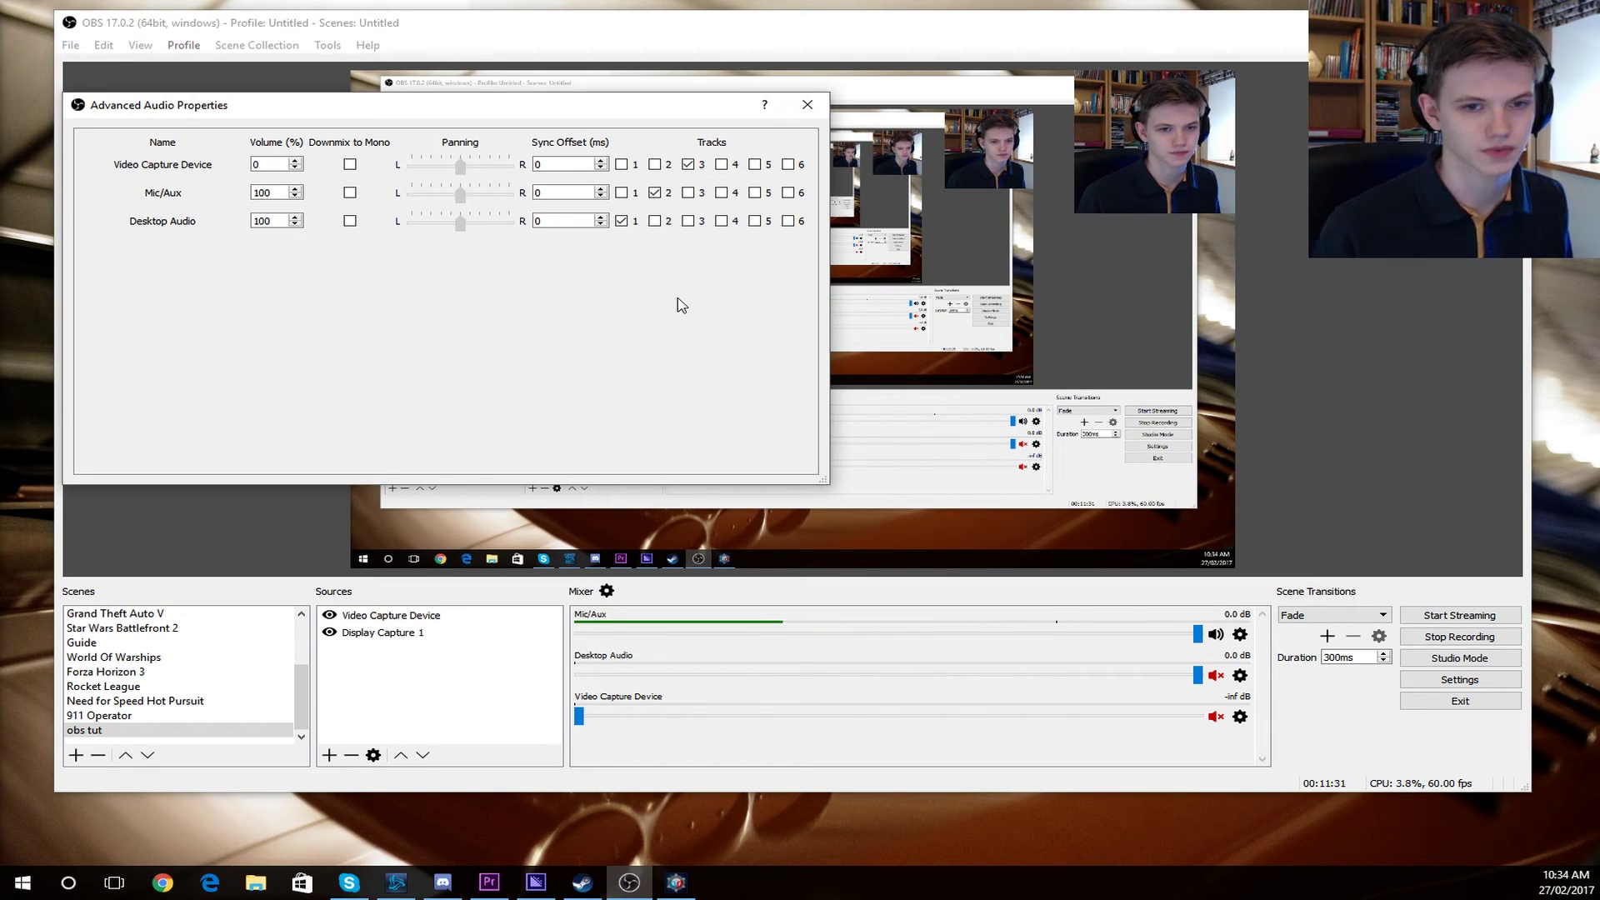
{"action": "left_click_drag", "start_coordinate": [450, 114], "coordinate": [703, 132]}
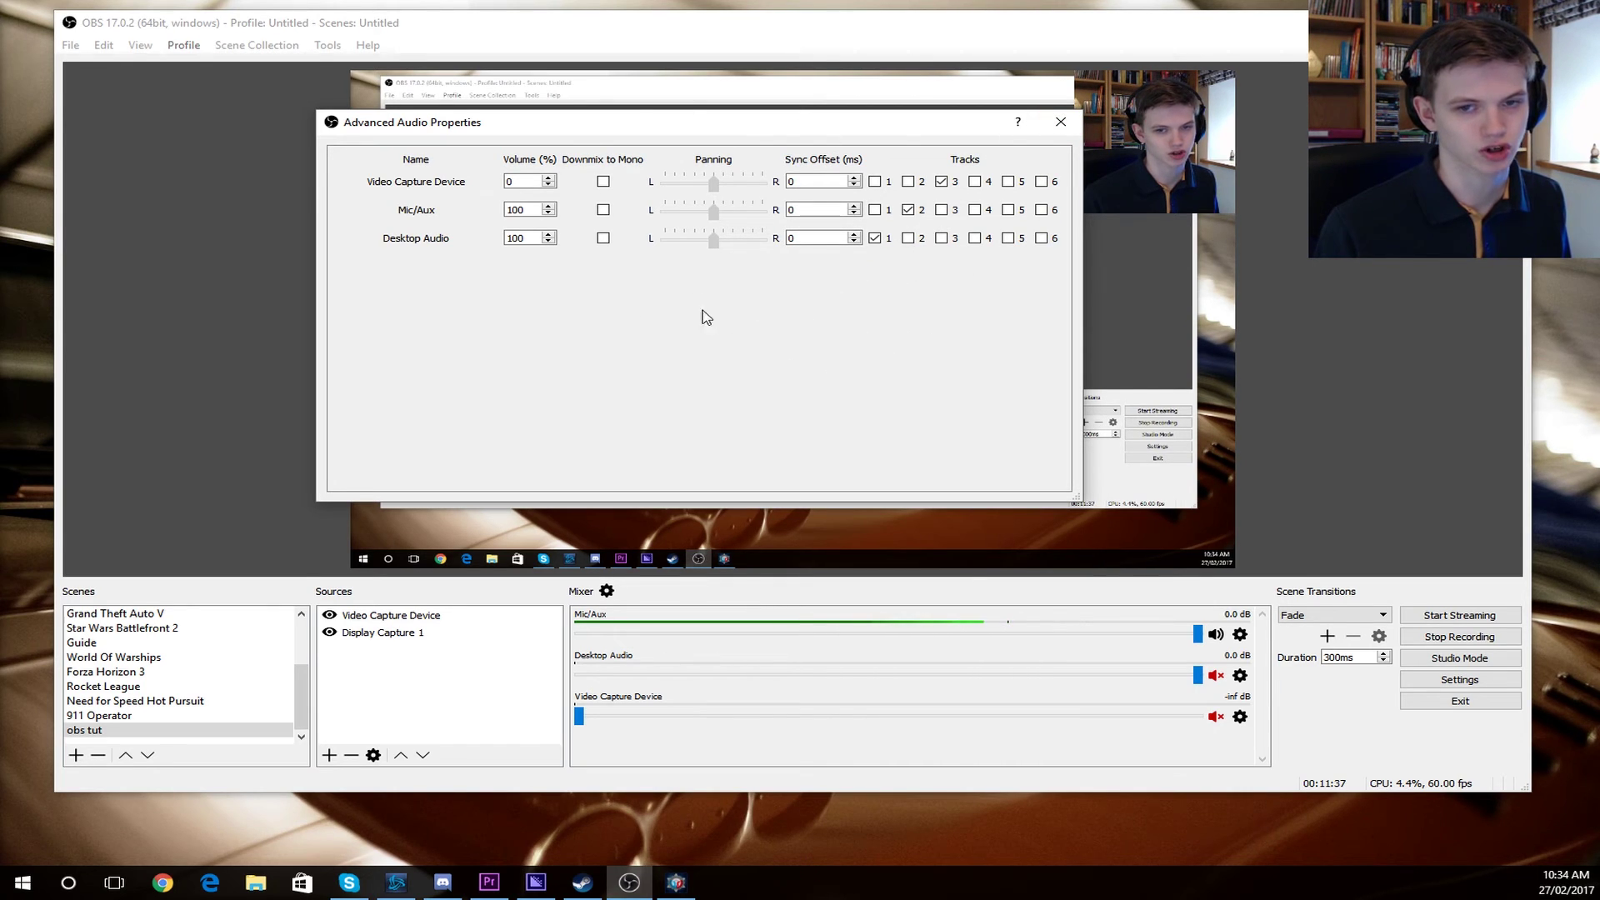
{"action": "left_click_drag", "start_coordinate": [442, 127], "coordinate": [280, 112]}
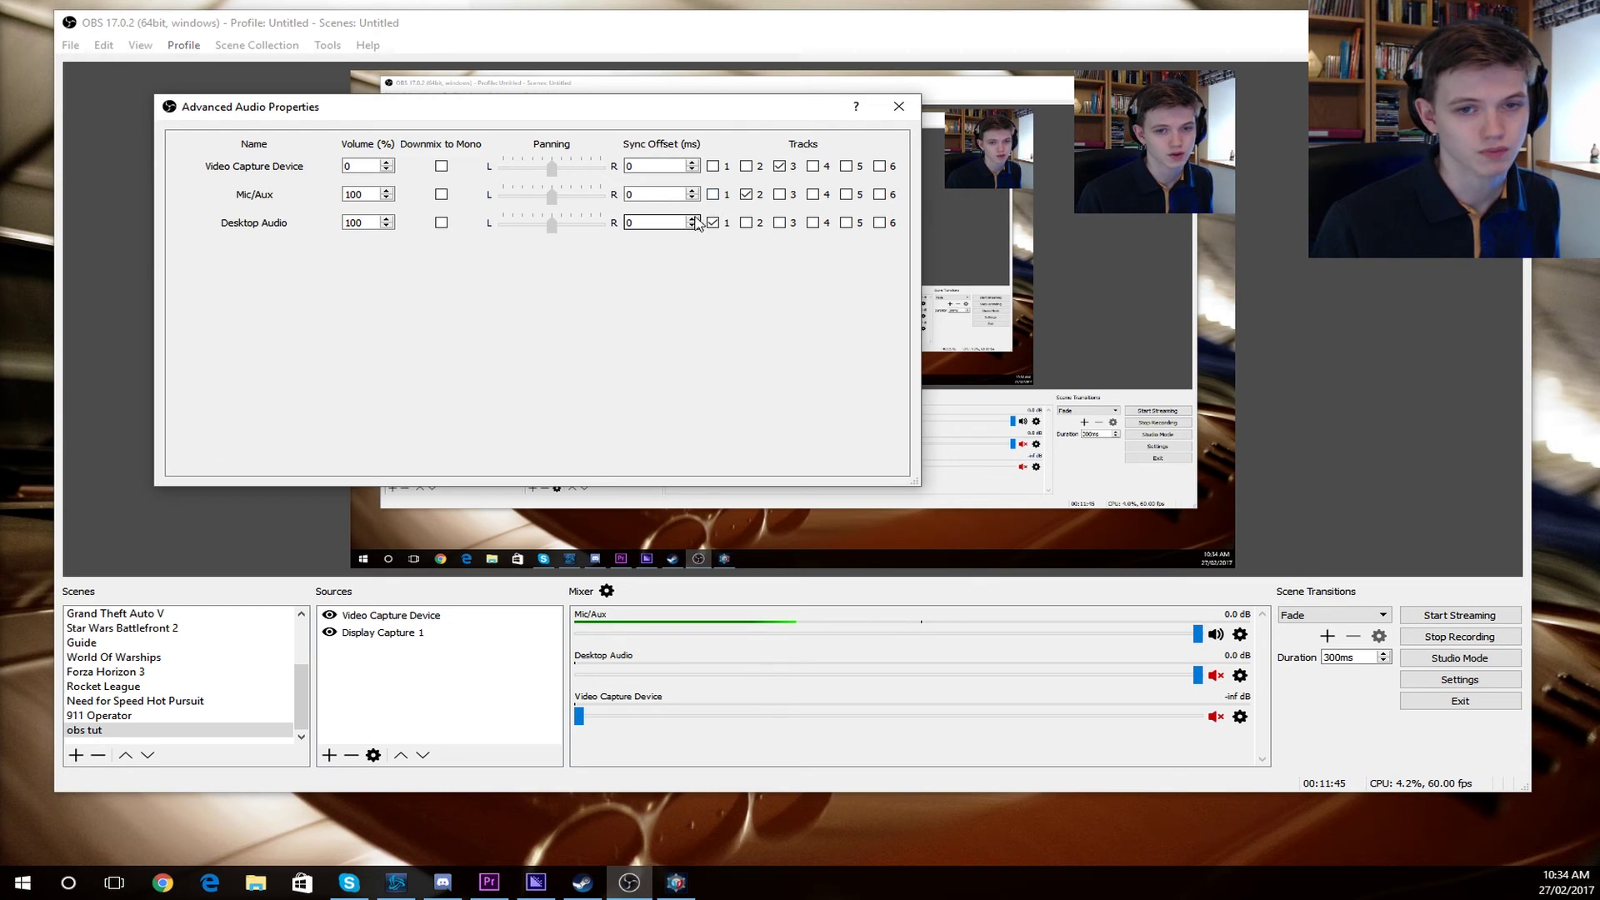
{"action": "left_click", "coordinate": [898, 107]}
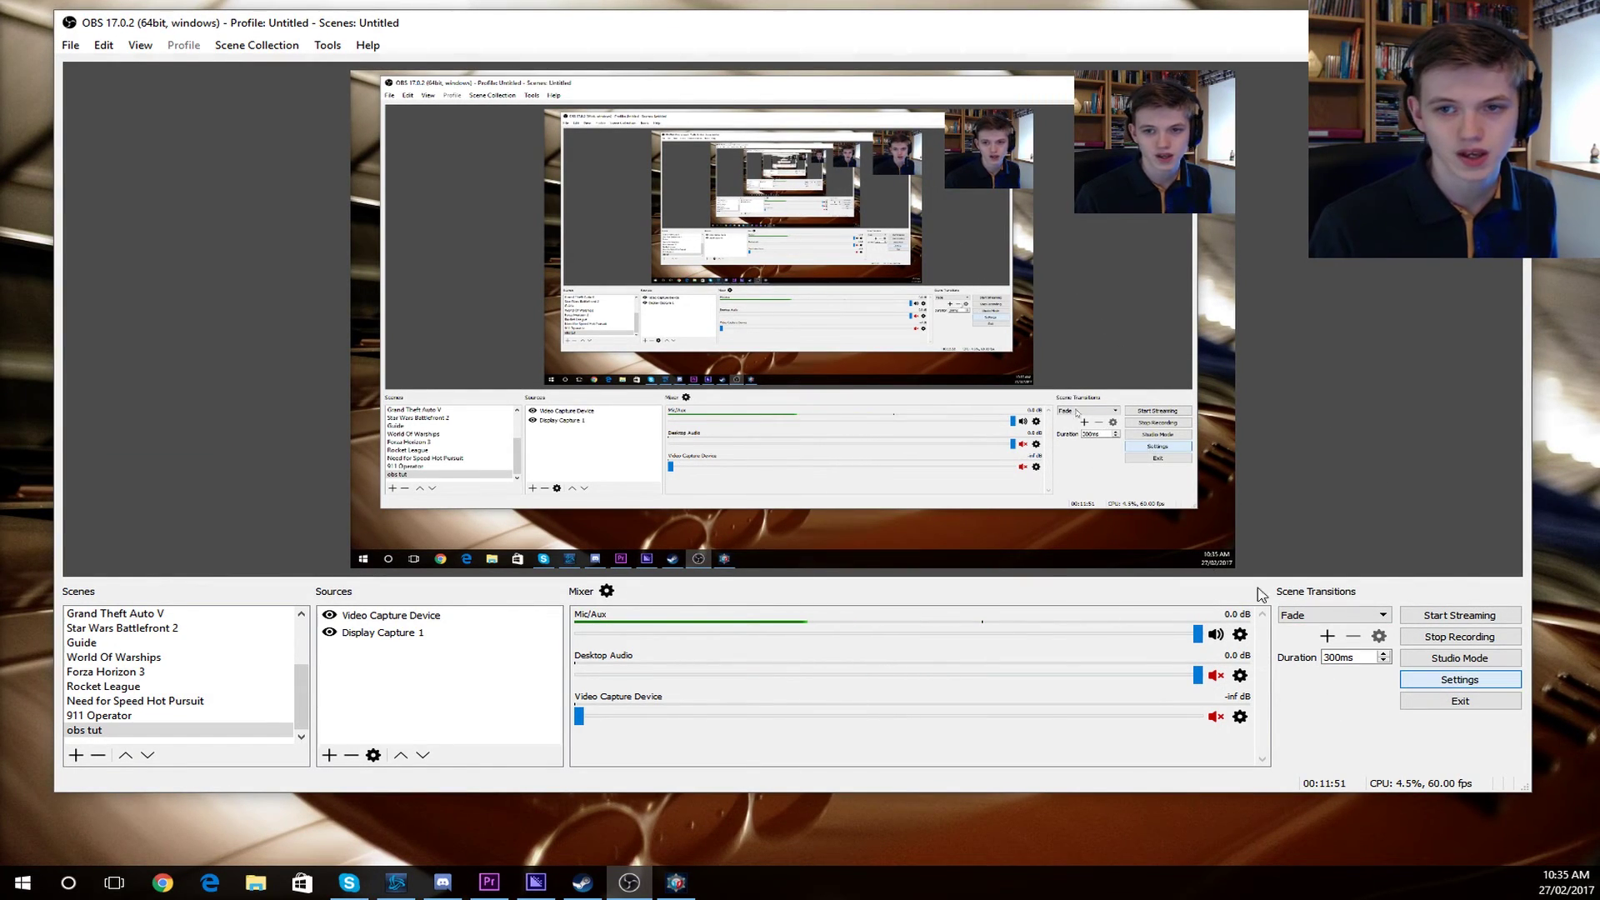
- Open the settings, try the Dark interface theme and restore the Default theme
{"action": "left_click", "coordinate": [1454, 680]}
{"action": "left_click_drag", "start_coordinate": [500, 79], "coordinate": [339, 53]}
{"action": "left_click", "coordinate": [588, 158]}
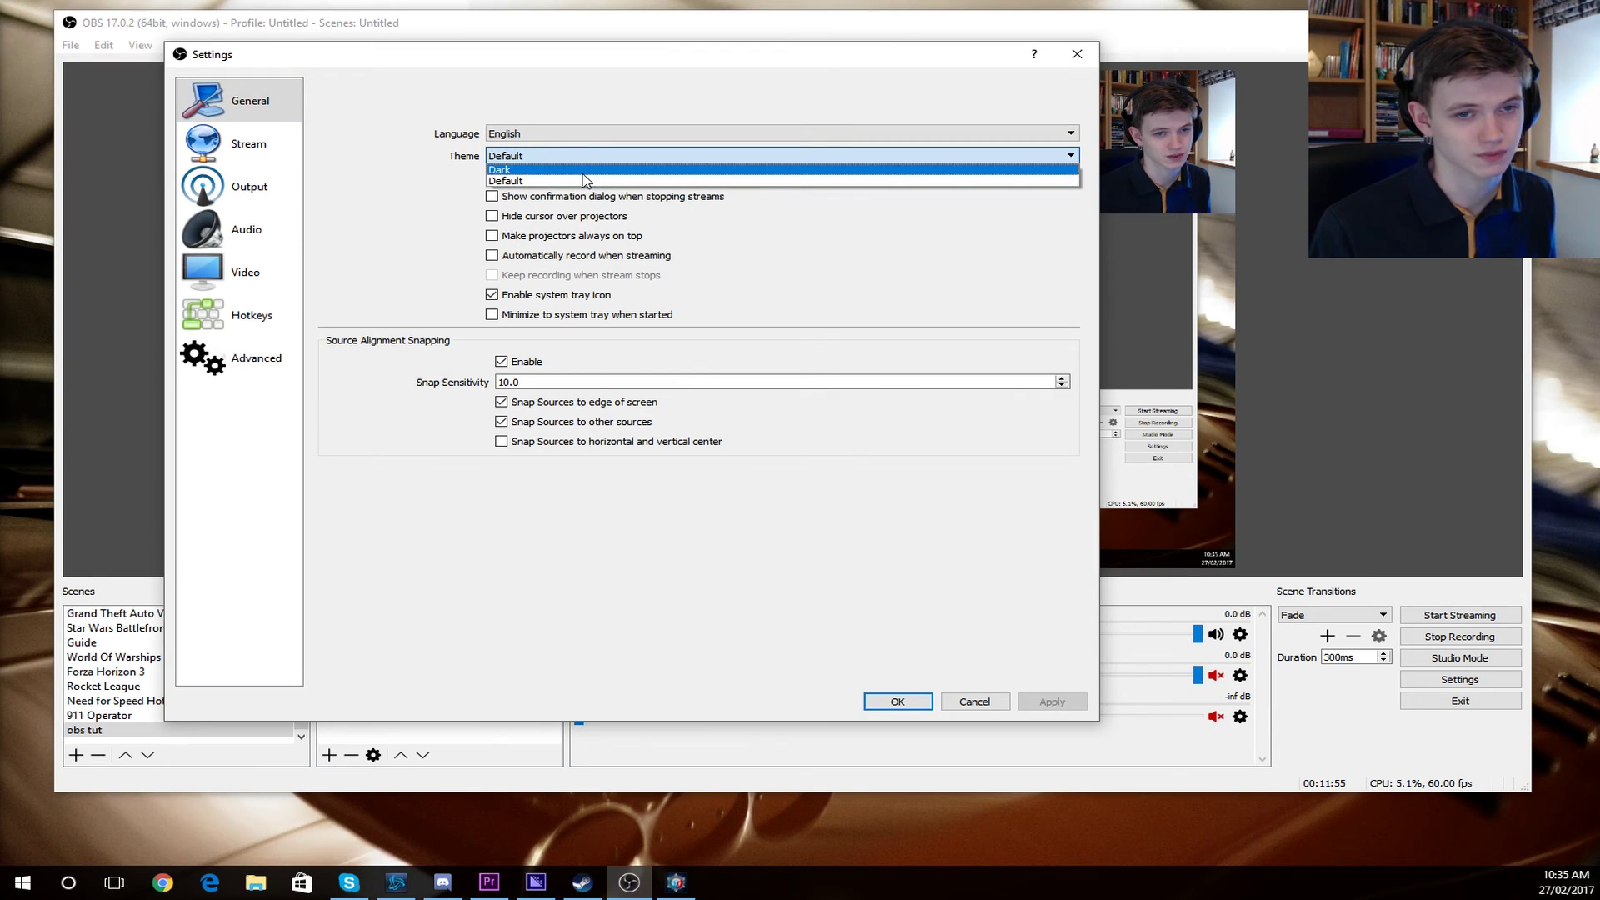
{"action": "left_click", "coordinate": [584, 174]}
{"action": "left_click", "coordinate": [573, 155]}
{"action": "left_click", "coordinate": [576, 172]}
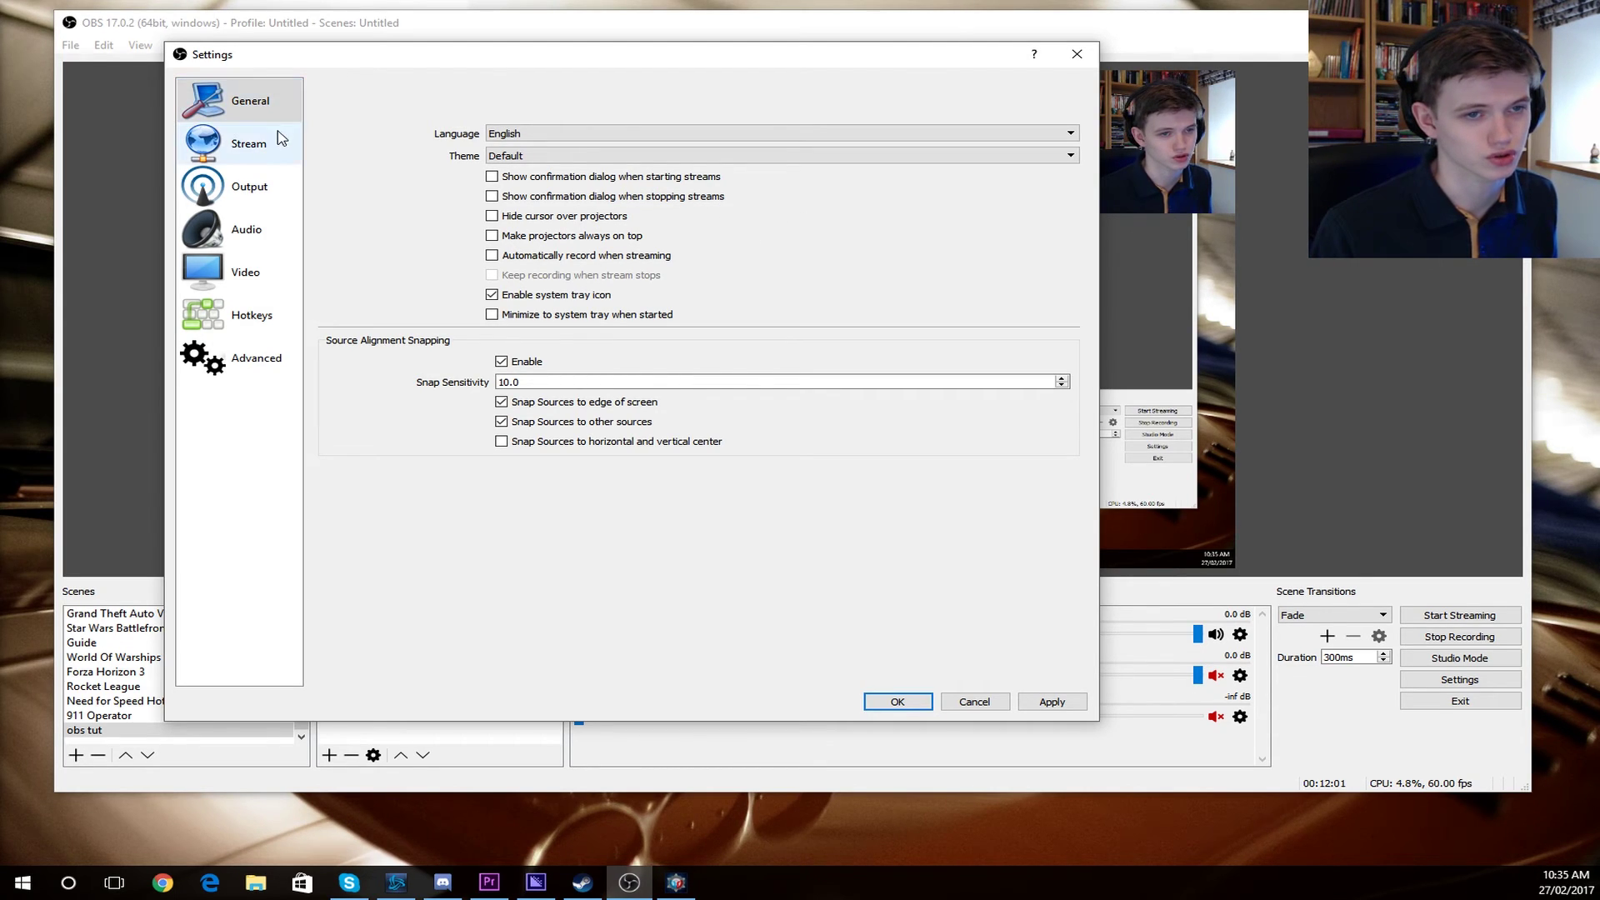
- Bring up the recording output settings and examine the recording path, format, audio tracks and encoder
{"action": "left_click", "coordinate": [235, 197]}
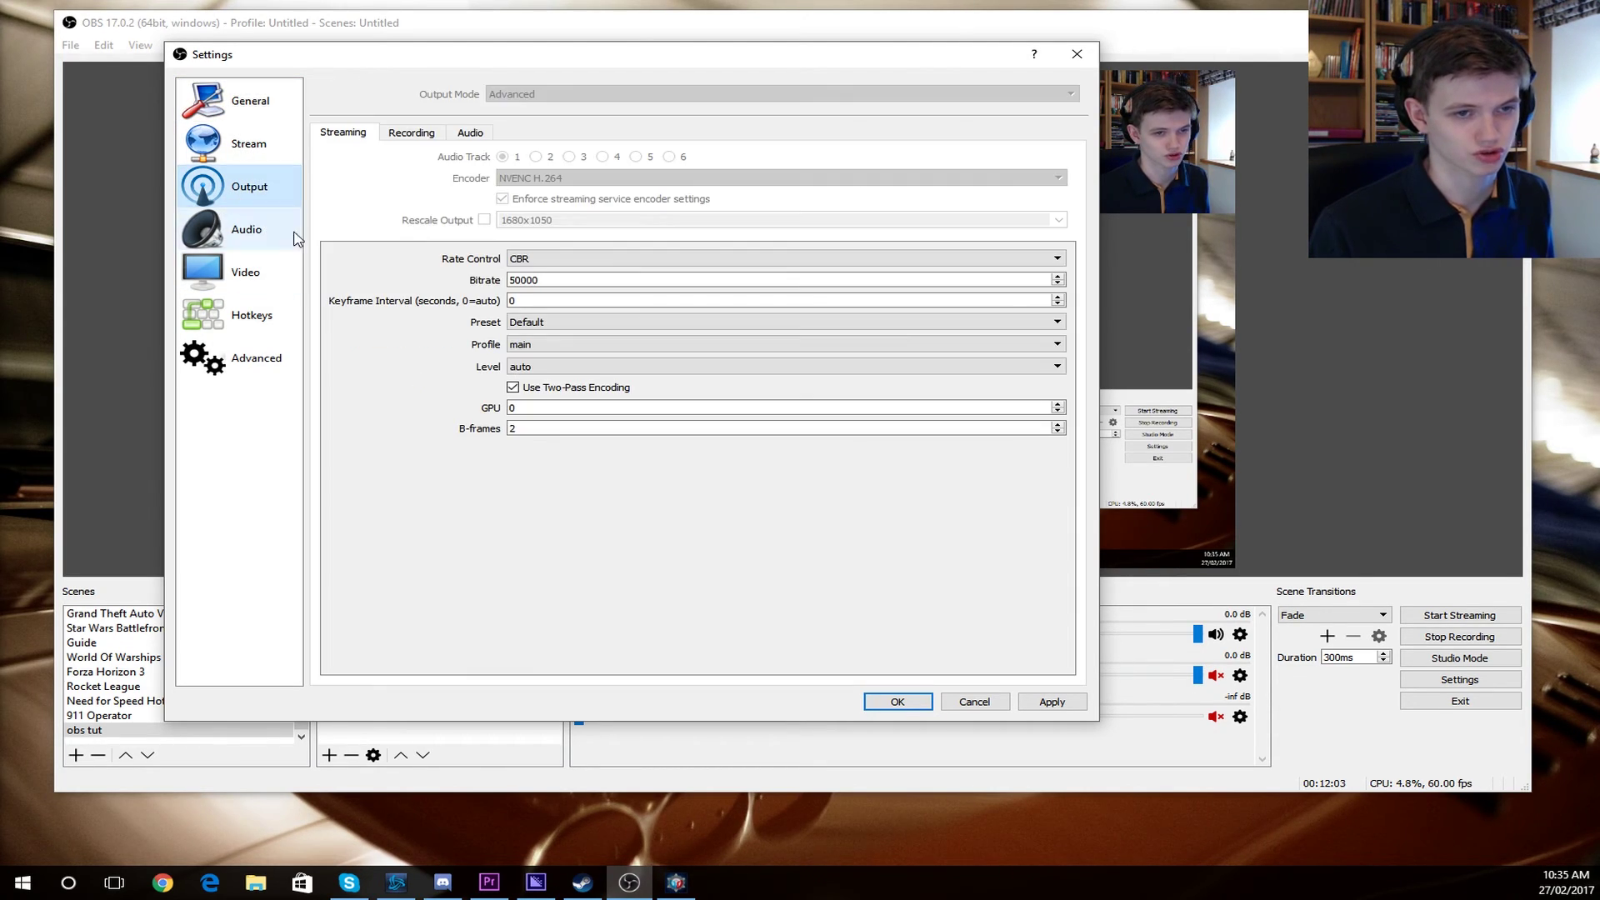
{"action": "left_click", "coordinate": [411, 134]}
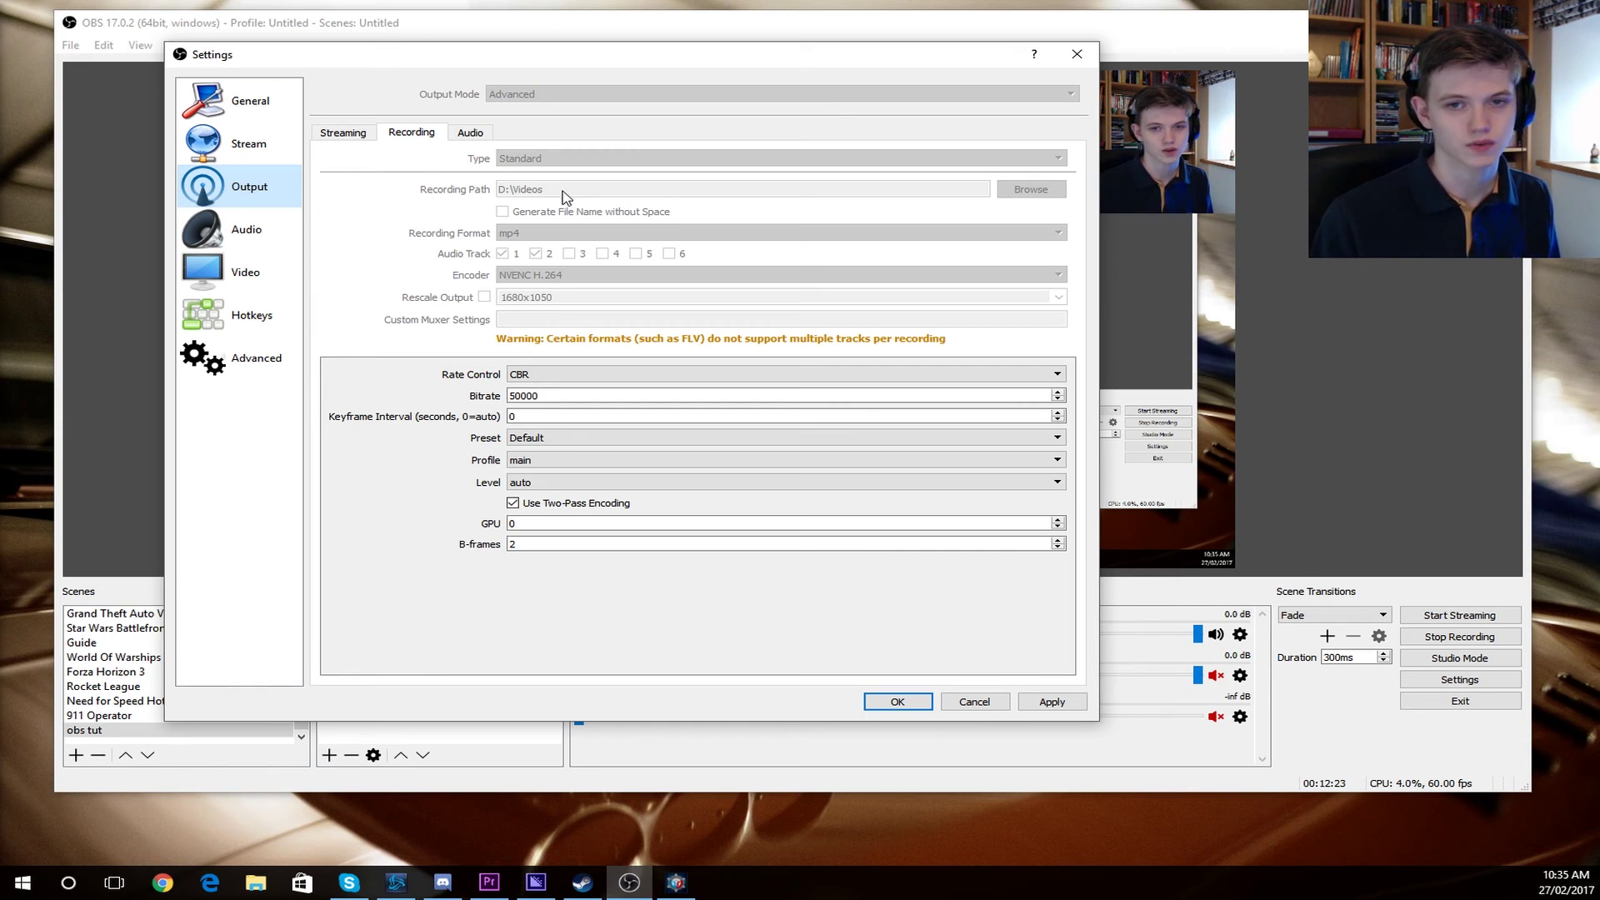
{"action": "left_click_drag", "start_coordinate": [838, 67], "coordinate": [618, 41]}
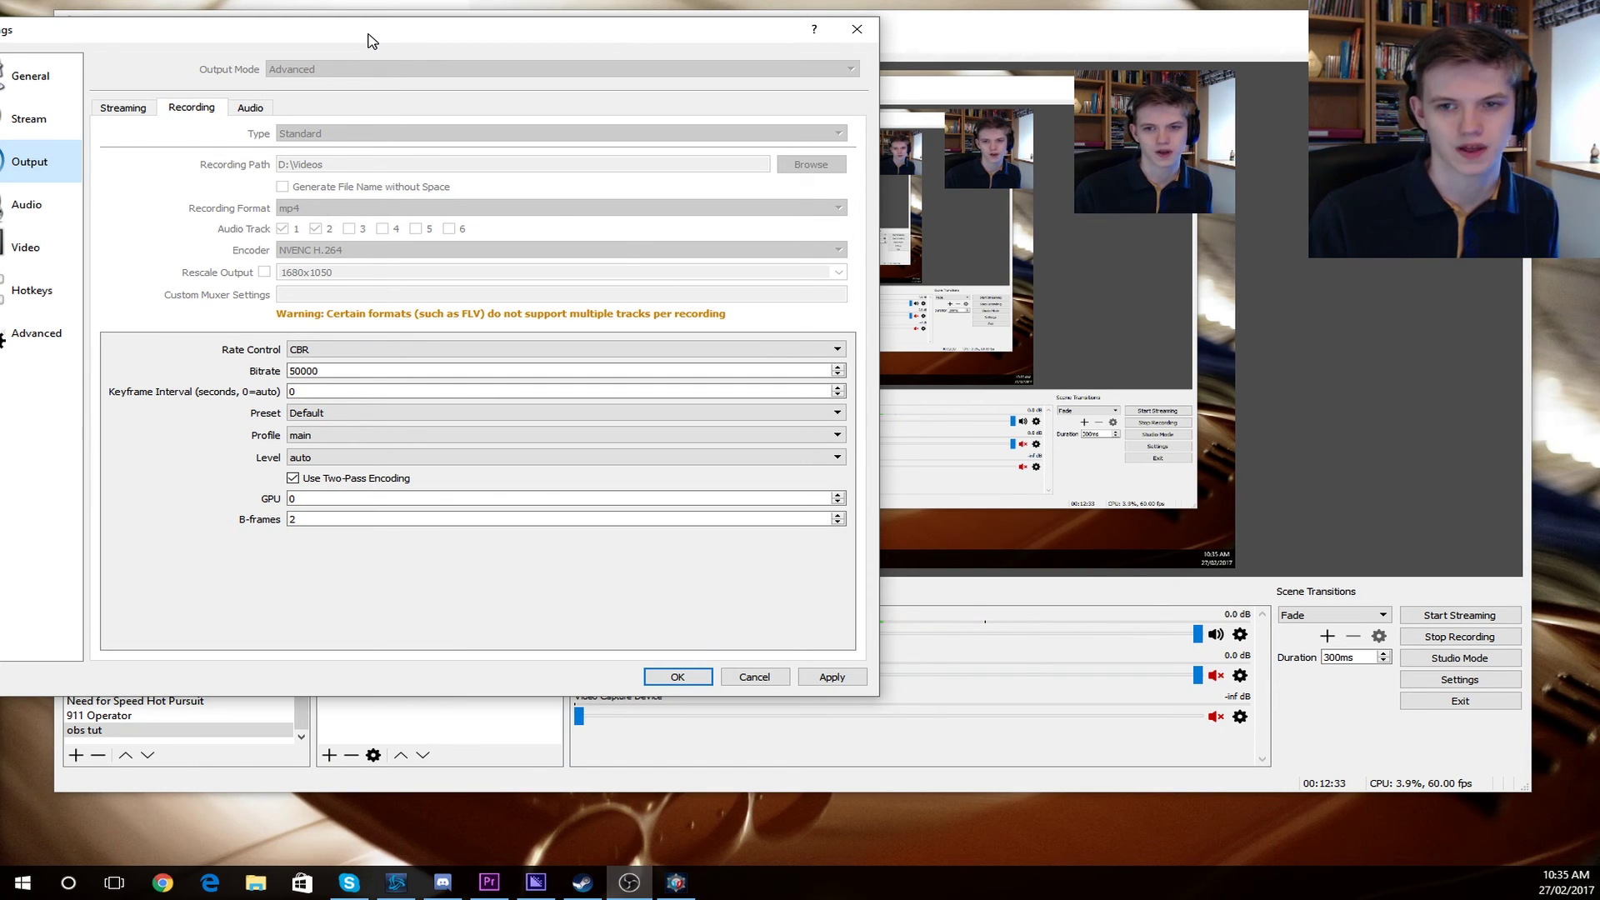
{"action": "left_click_drag", "start_coordinate": [372, 41], "coordinate": [432, 53]}
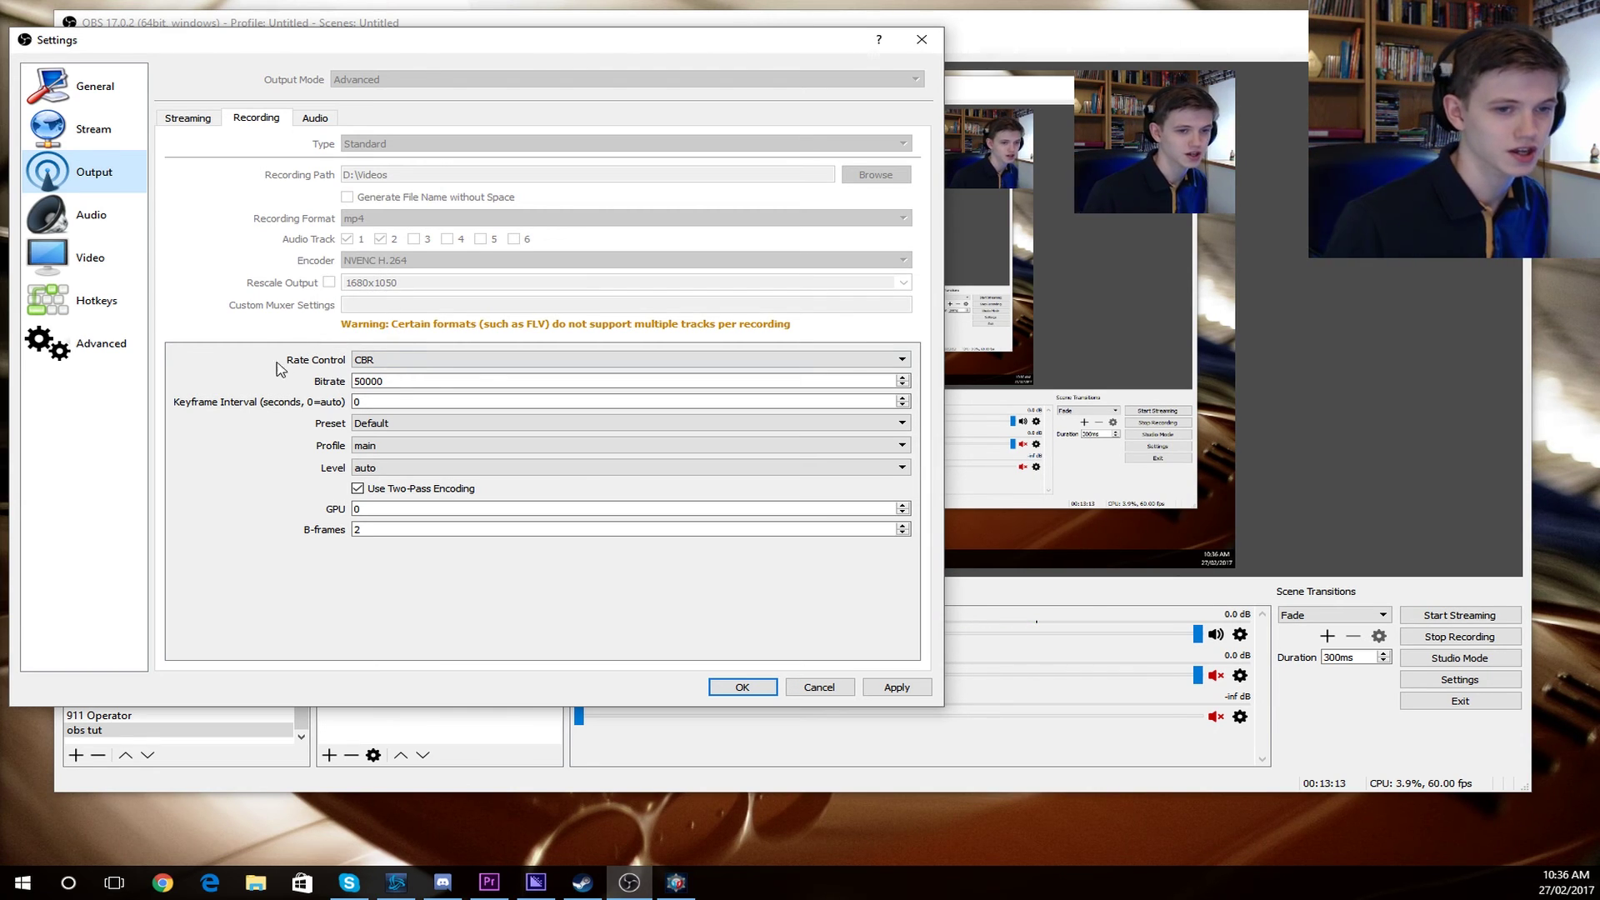
- Examine the rate control options and the bitrate of the recording encoder, leaving rate control on CBR
{"action": "left_click", "coordinate": [429, 365]}
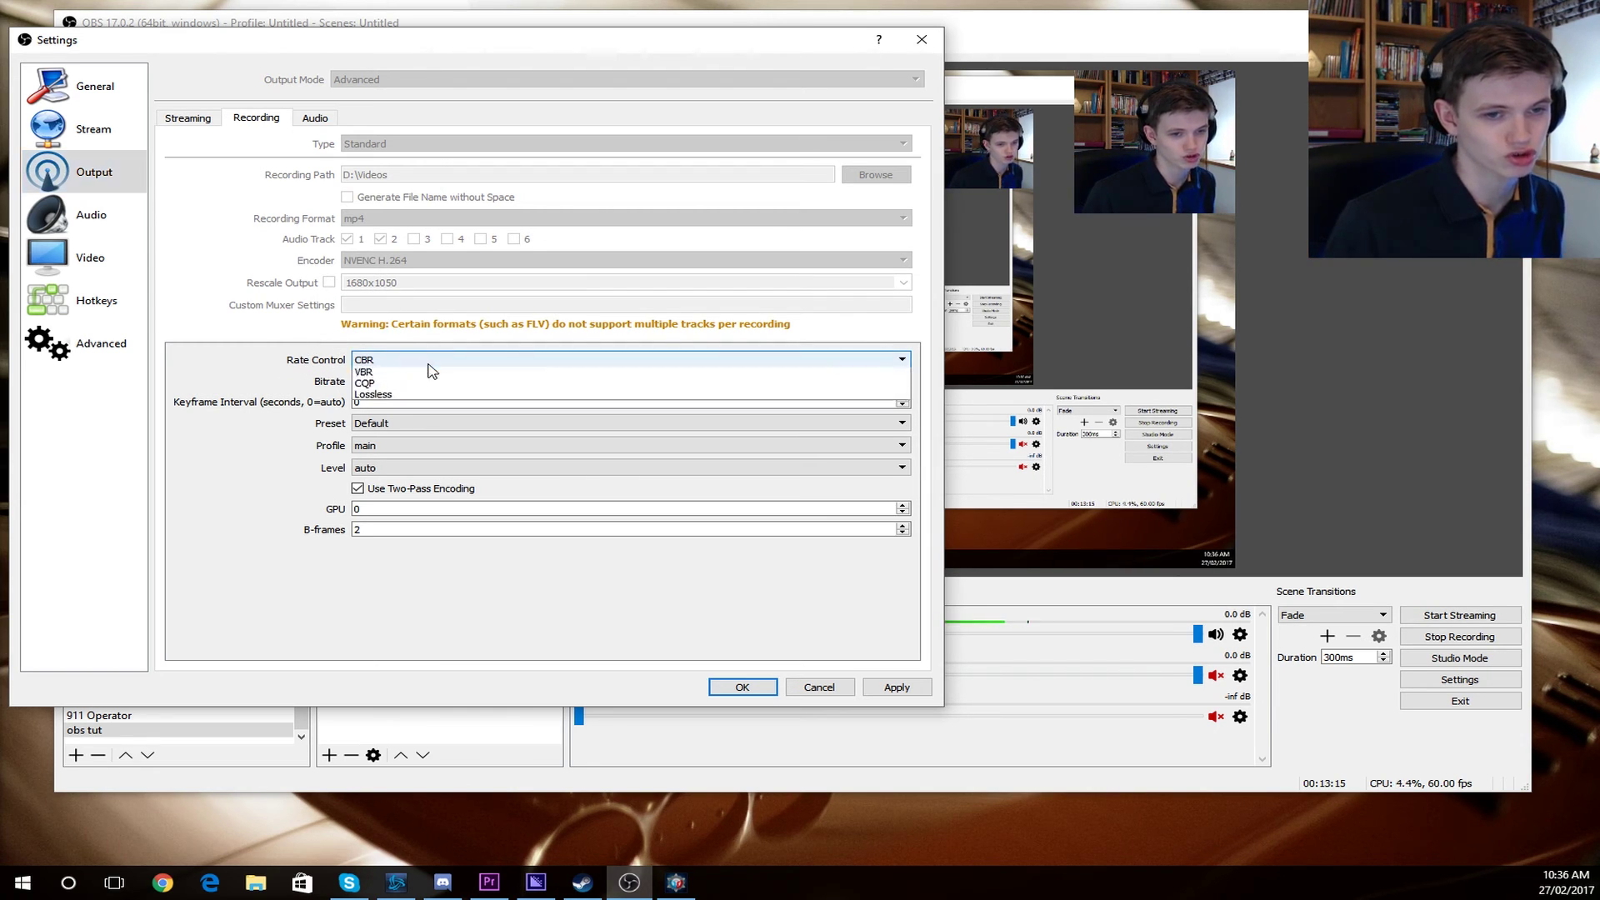
{"action": "left_click", "coordinate": [430, 369]}
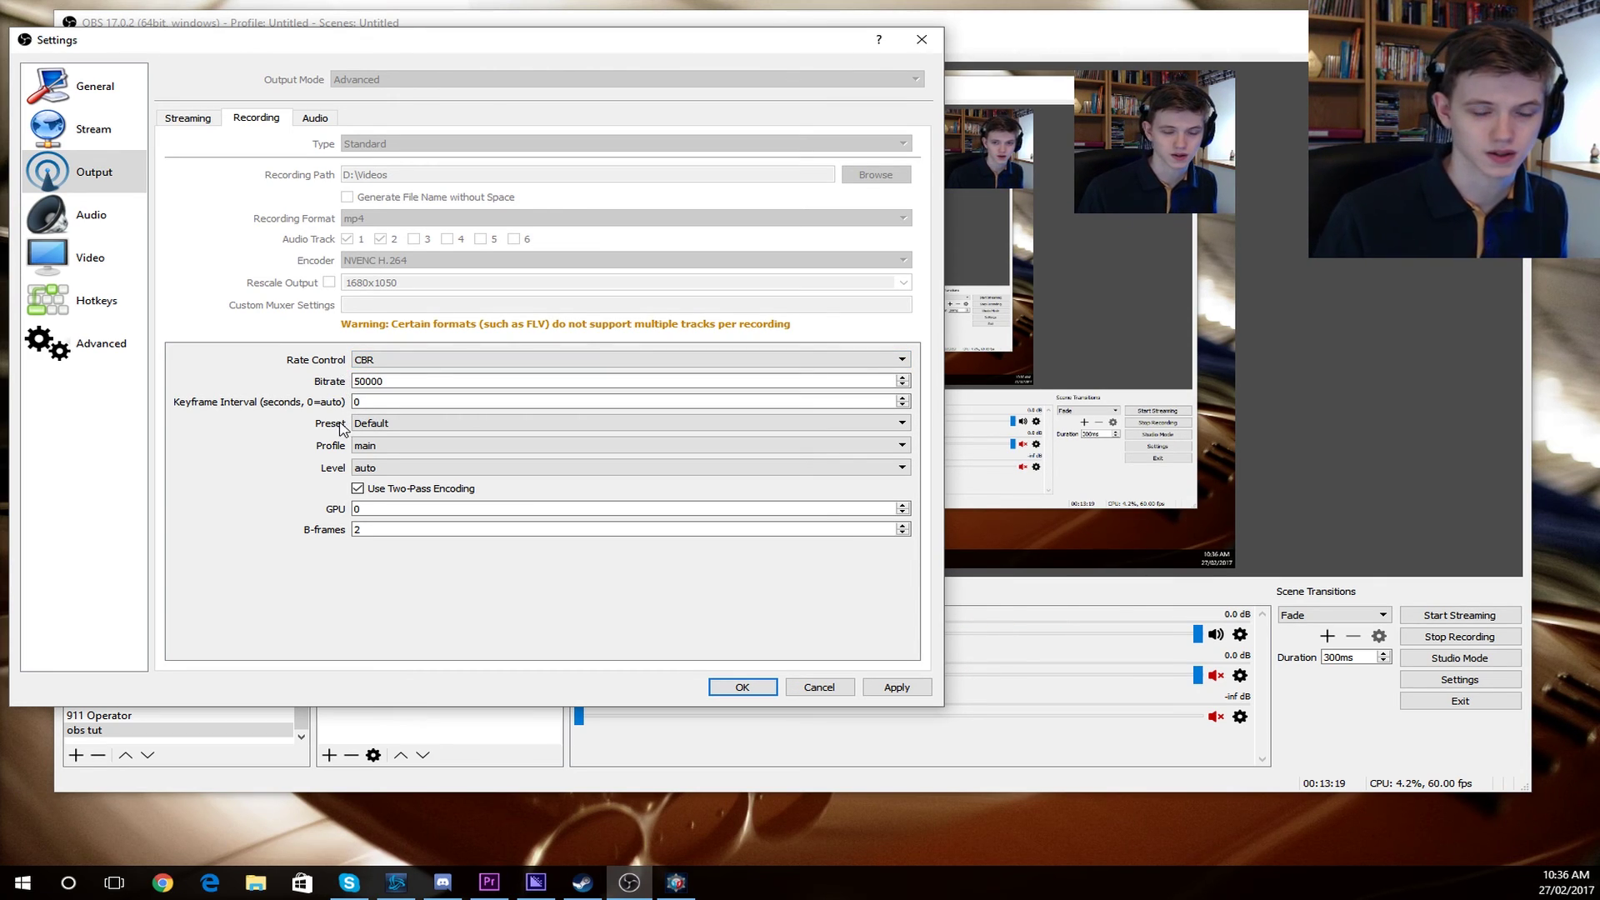
{"action": "left_click", "coordinate": [410, 366]}
{"action": "left_click", "coordinate": [410, 371]}
{"action": "left_click_drag", "start_coordinate": [422, 381], "coordinate": [327, 387]}
{"action": "left_click", "coordinate": [412, 386]}
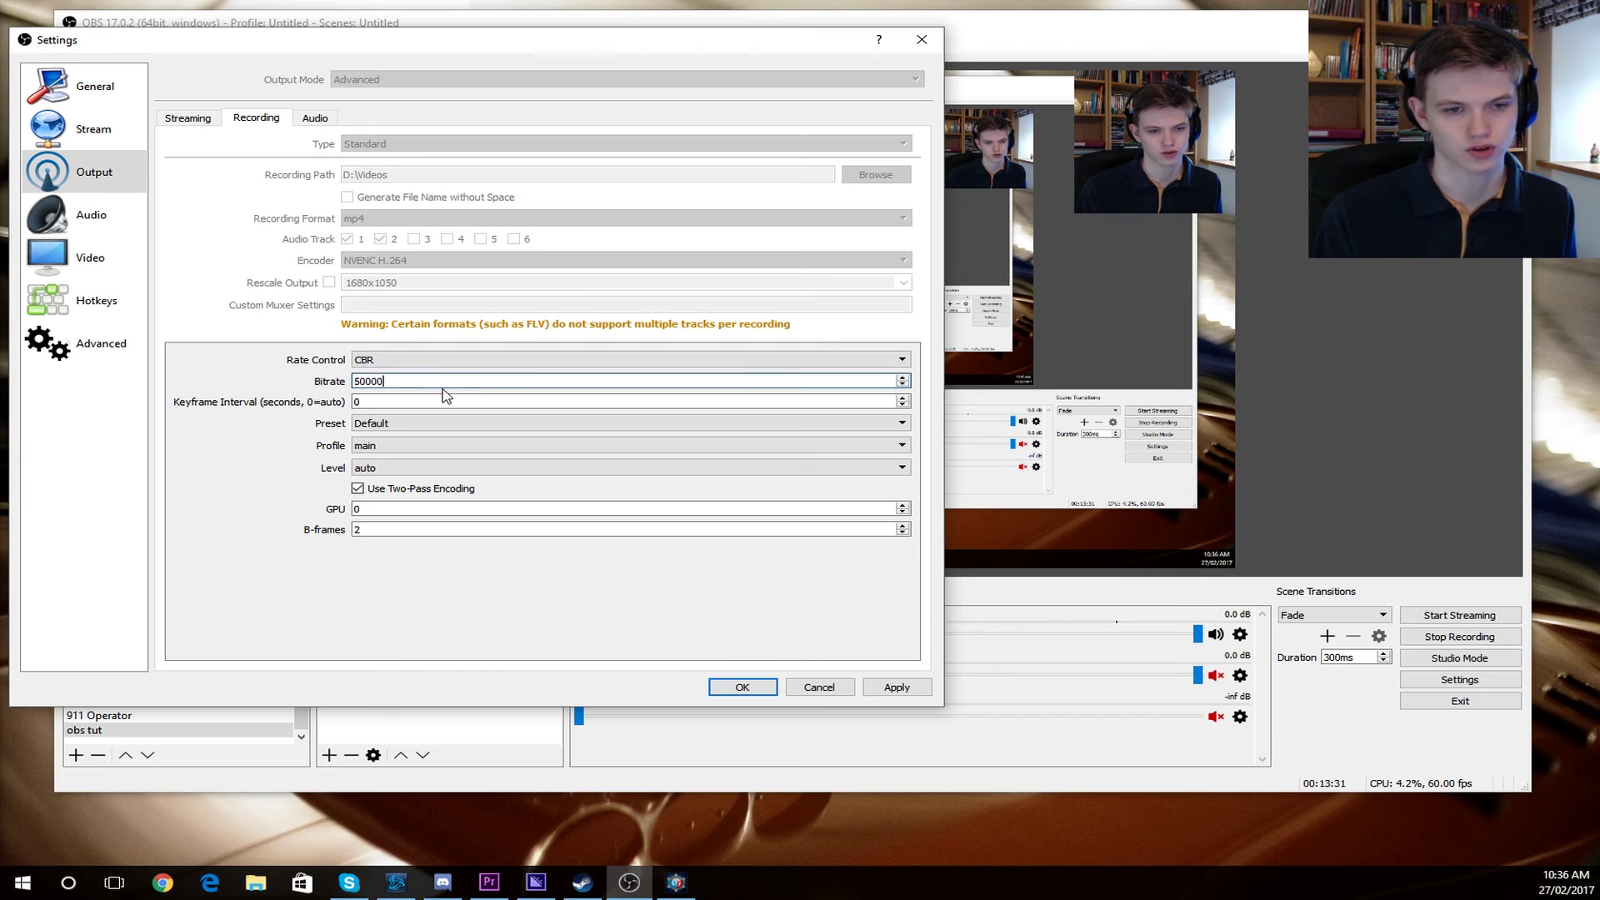
{"action": "left_click_drag", "start_coordinate": [443, 395], "coordinate": [153, 393]}
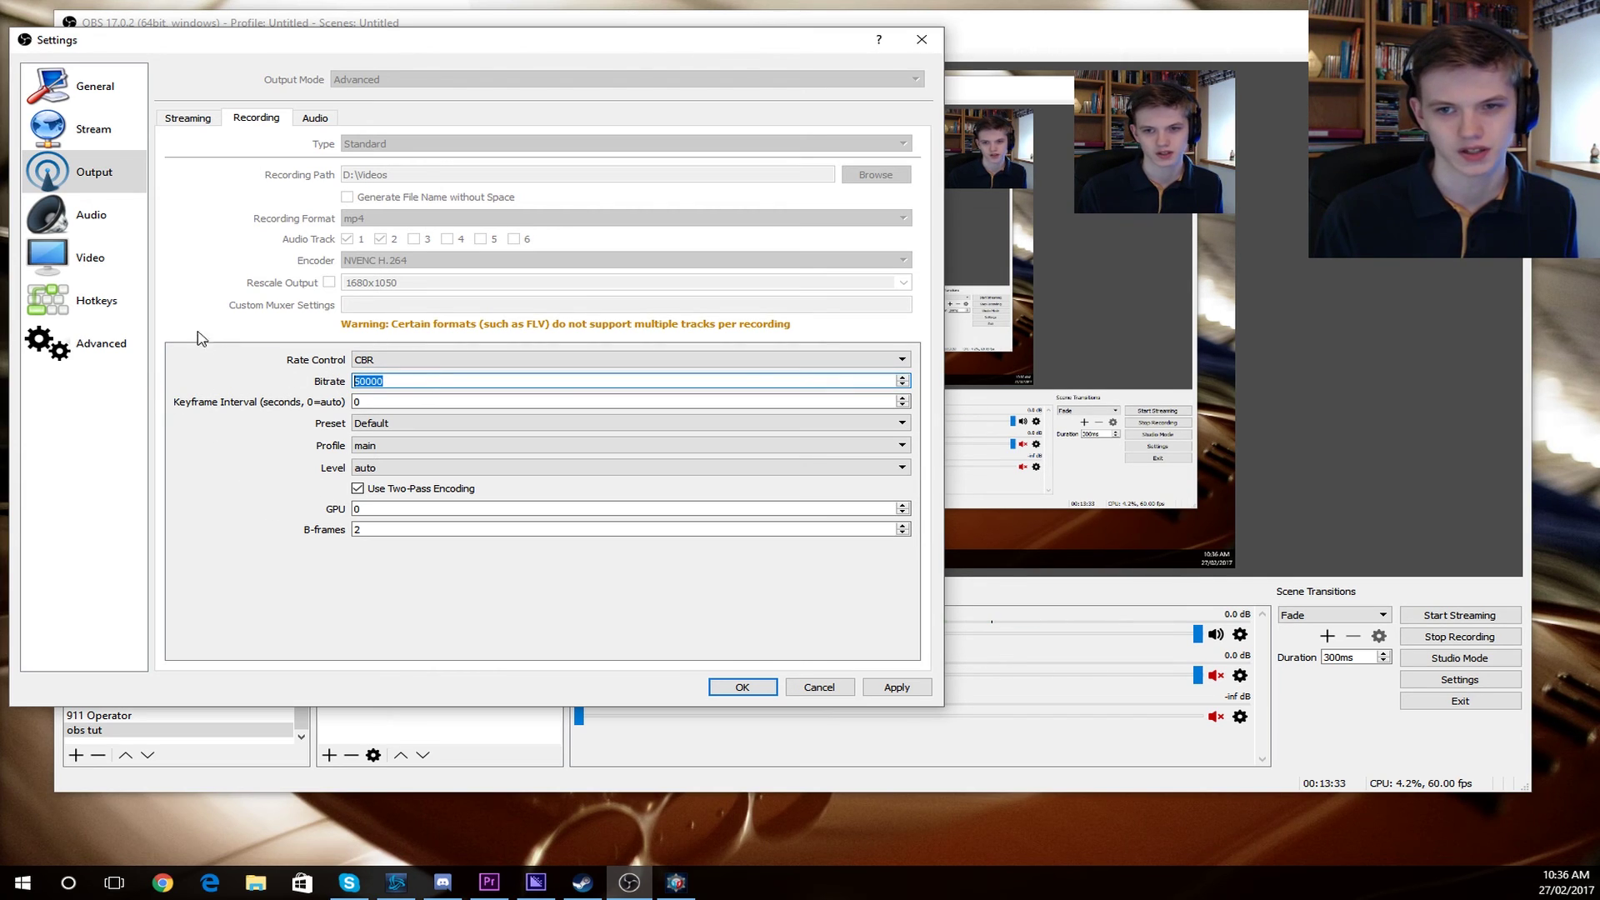
{"action": "left_click", "coordinate": [489, 380]}
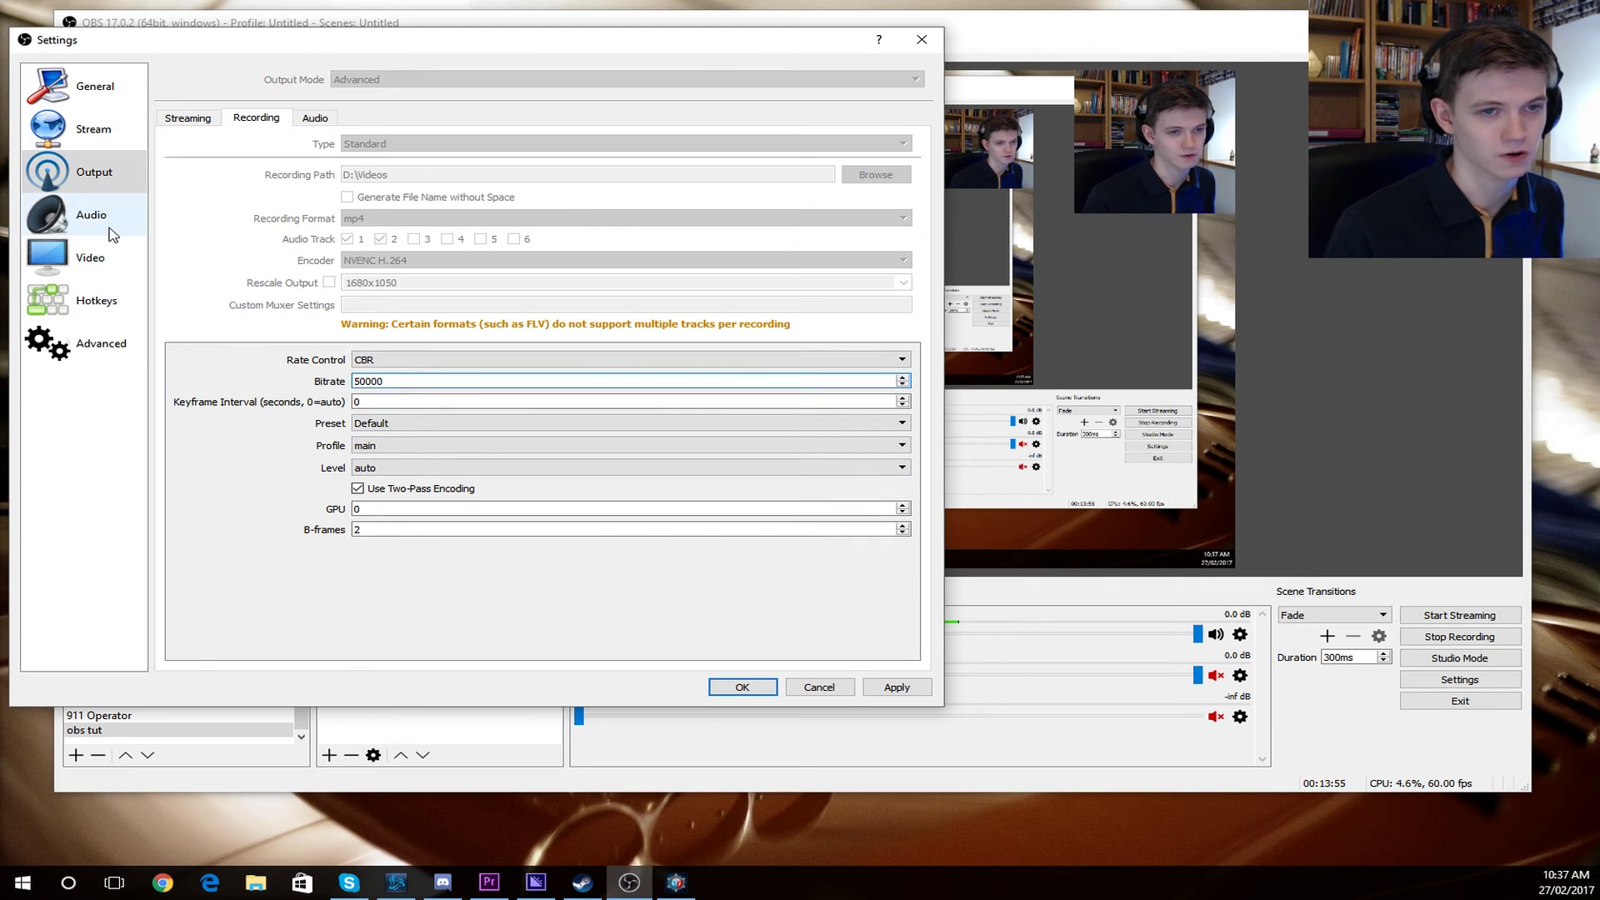
- Examine the output bitrates of the audio tracks and the choice of desktop and microphone audio devices
{"action": "left_click", "coordinate": [315, 117]}
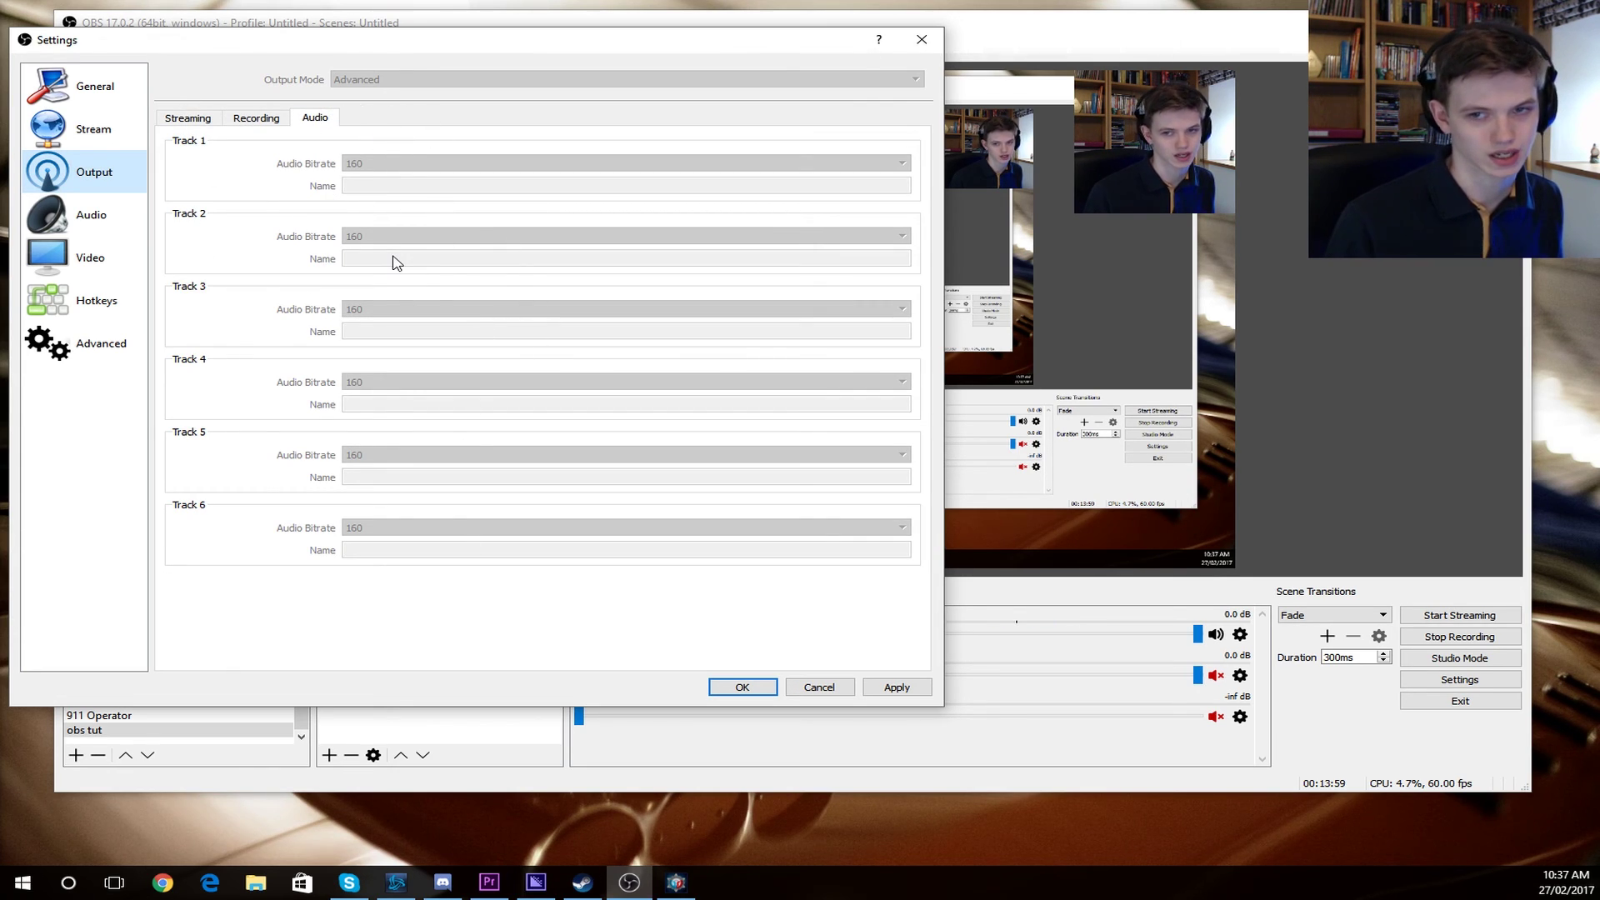
{"action": "left_click", "coordinate": [111, 214]}
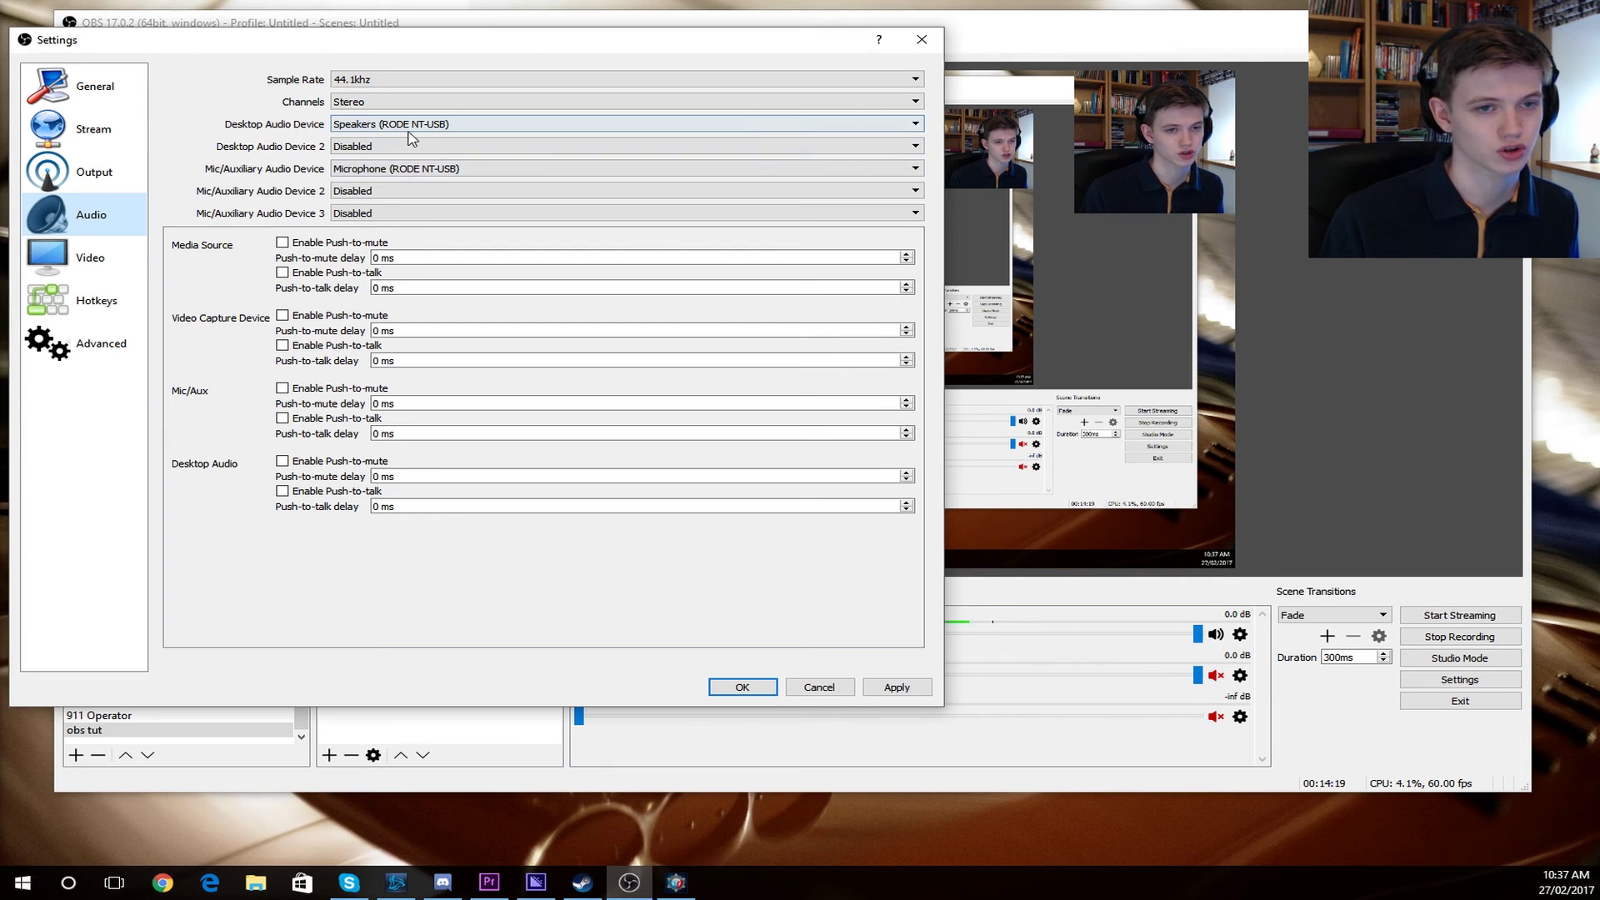
{"action": "left_click", "coordinate": [414, 134]}
{"action": "left_click", "coordinate": [400, 141]}
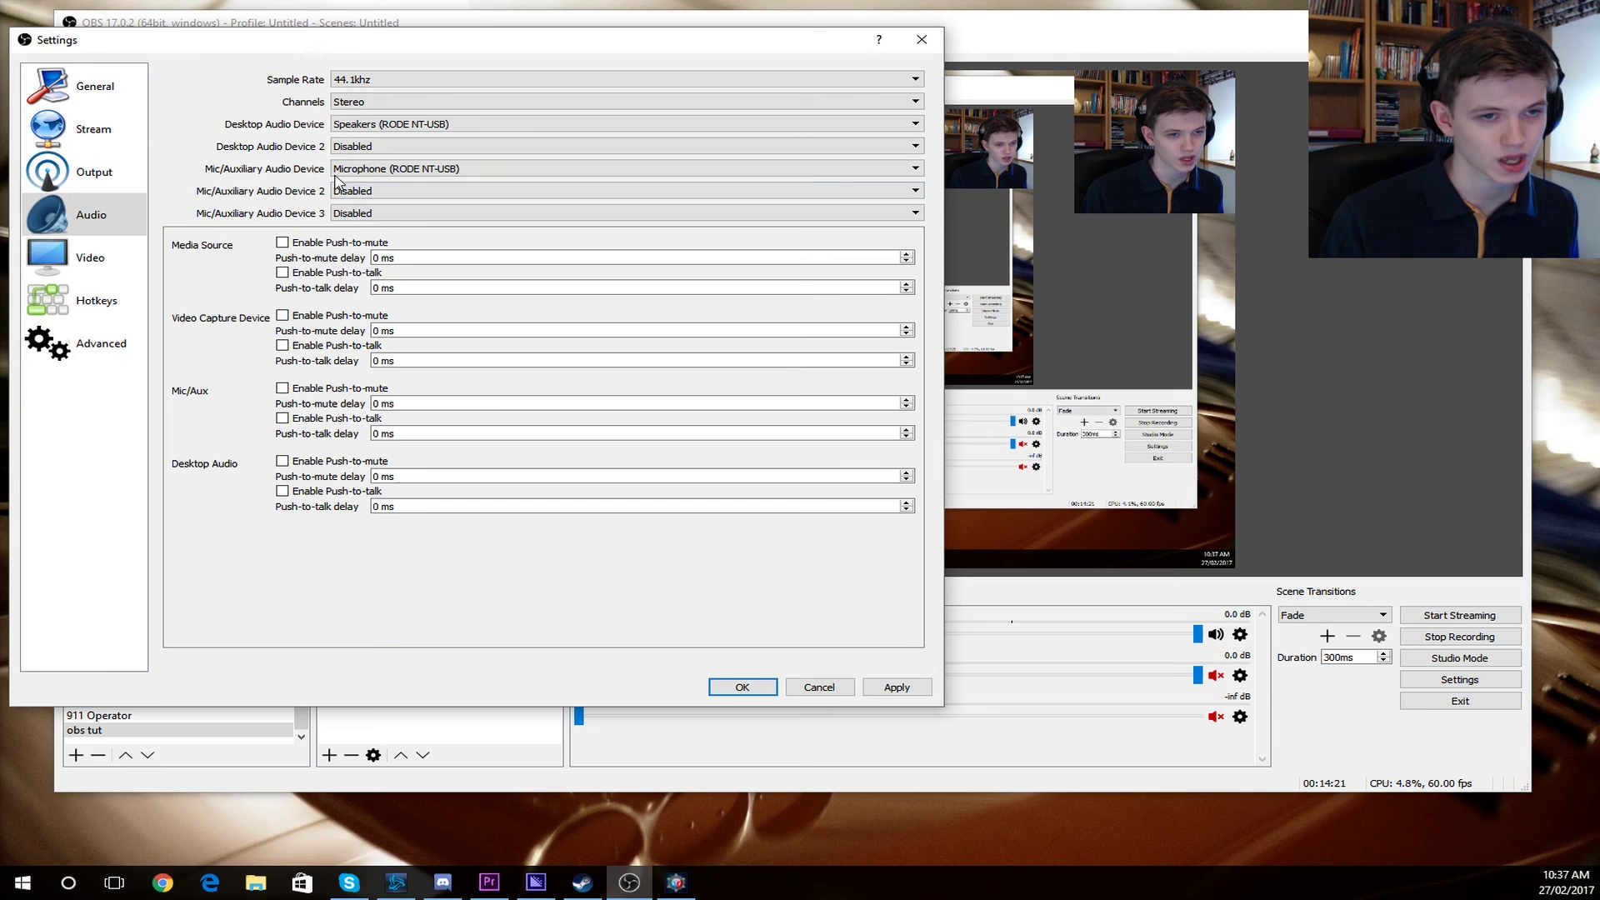
{"action": "left_click", "coordinate": [367, 169]}
{"action": "left_click", "coordinate": [370, 174]}
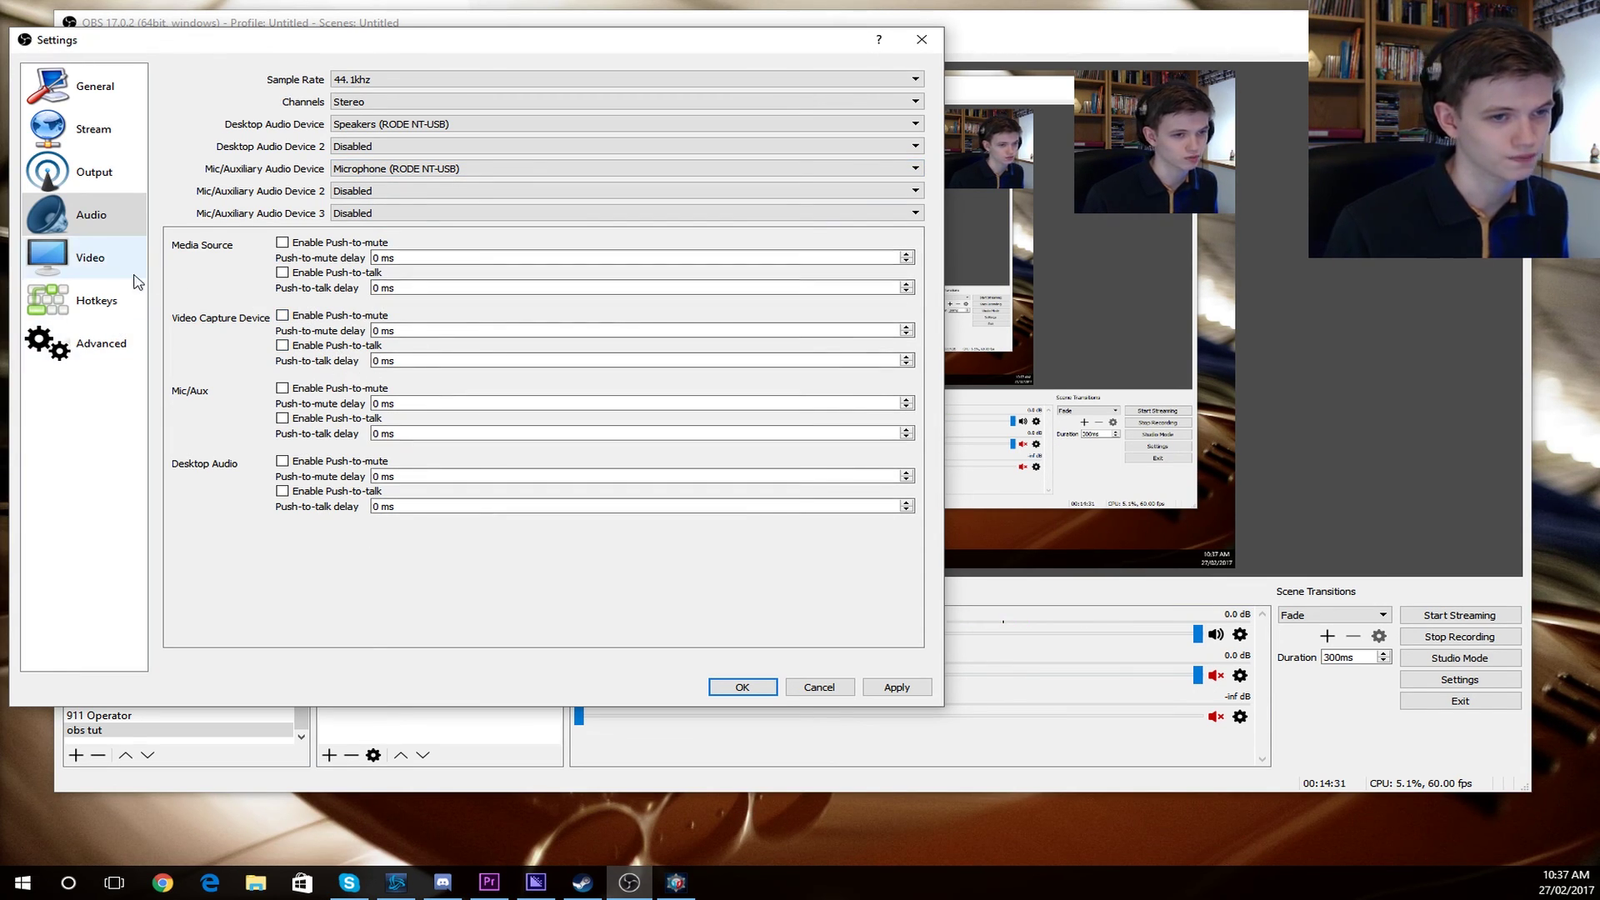
- Examine the video resolution, downscale filter and frame rate settings, and look through the hotkey assignments
{"action": "left_click", "coordinate": [93, 257]}
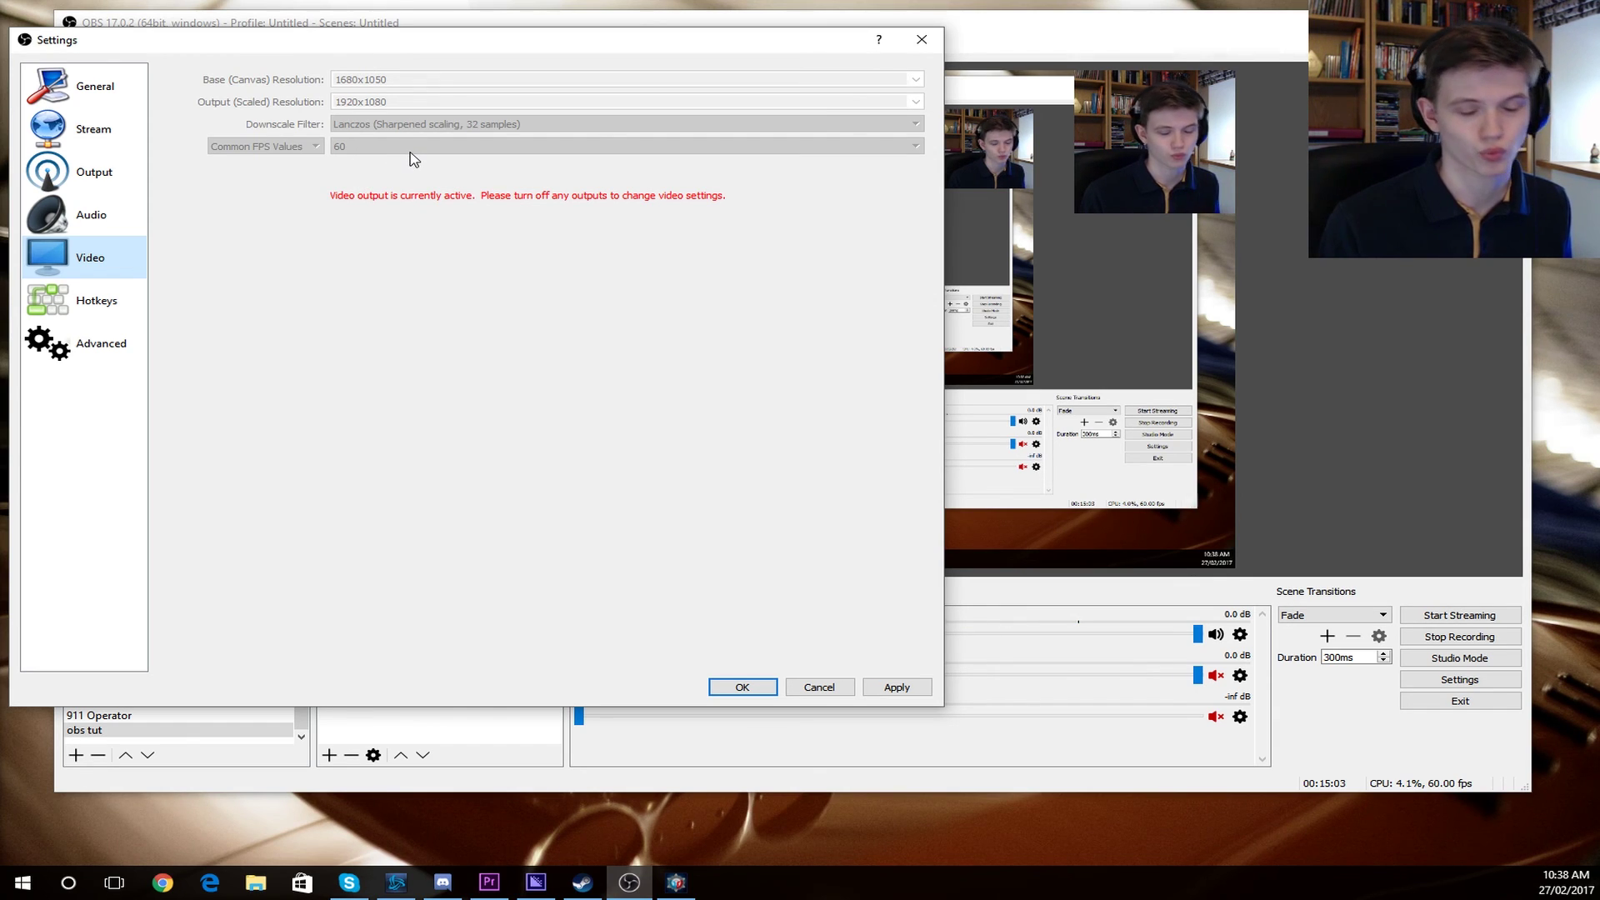
{"action": "left_click", "coordinate": [111, 302]}
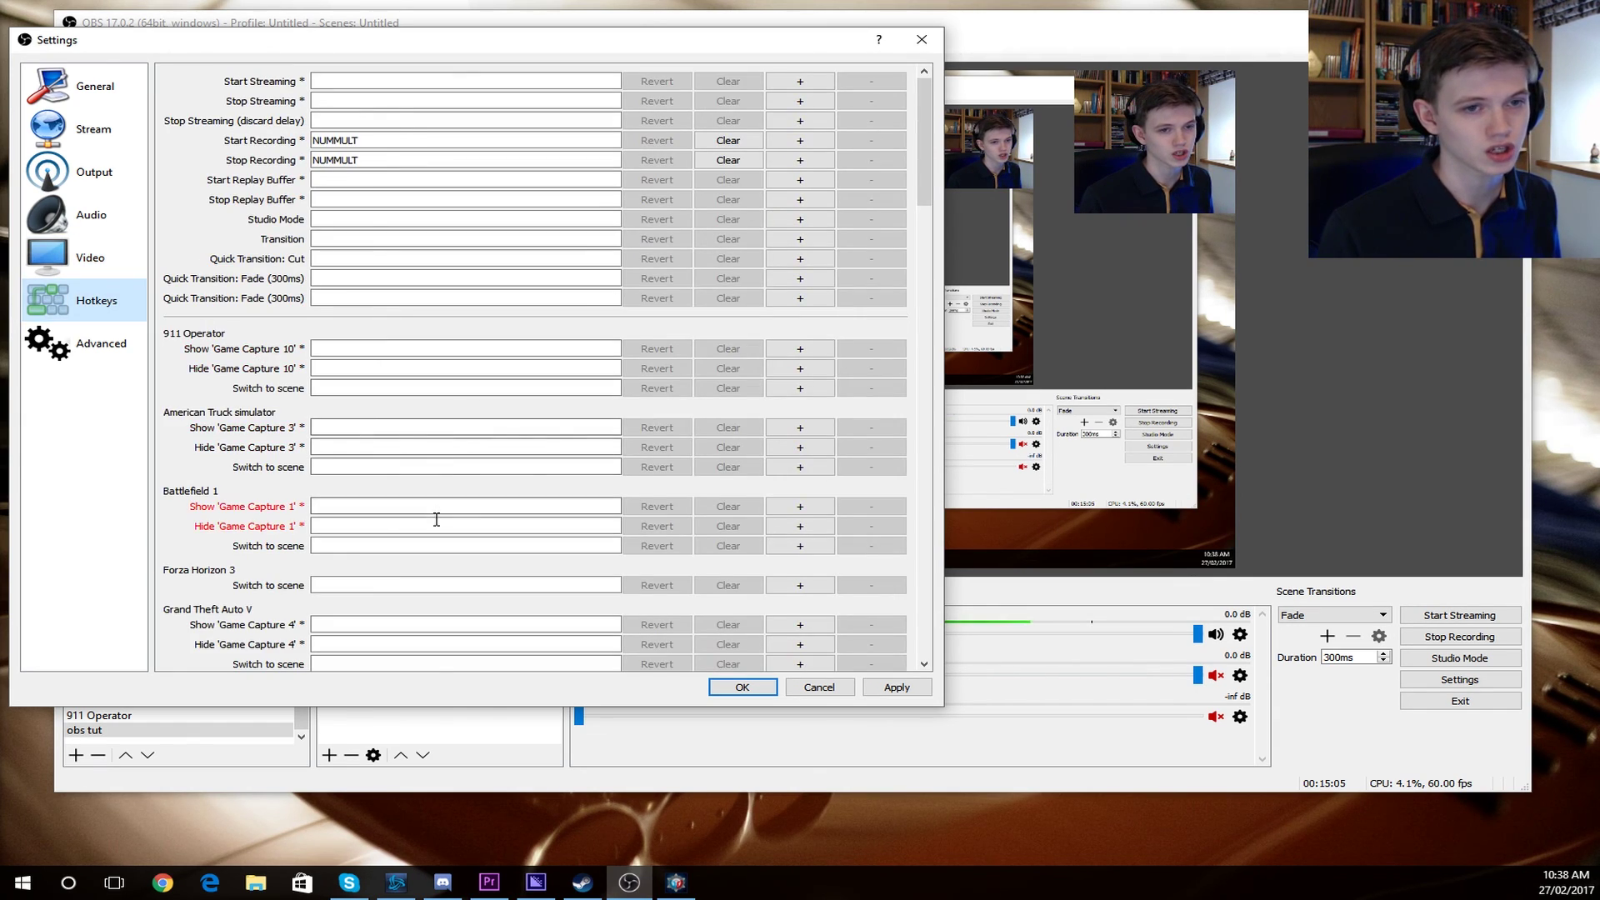
{"action": "scroll", "coordinate": [437, 519], "scroll_direction": "down", "scroll_amount": 15}
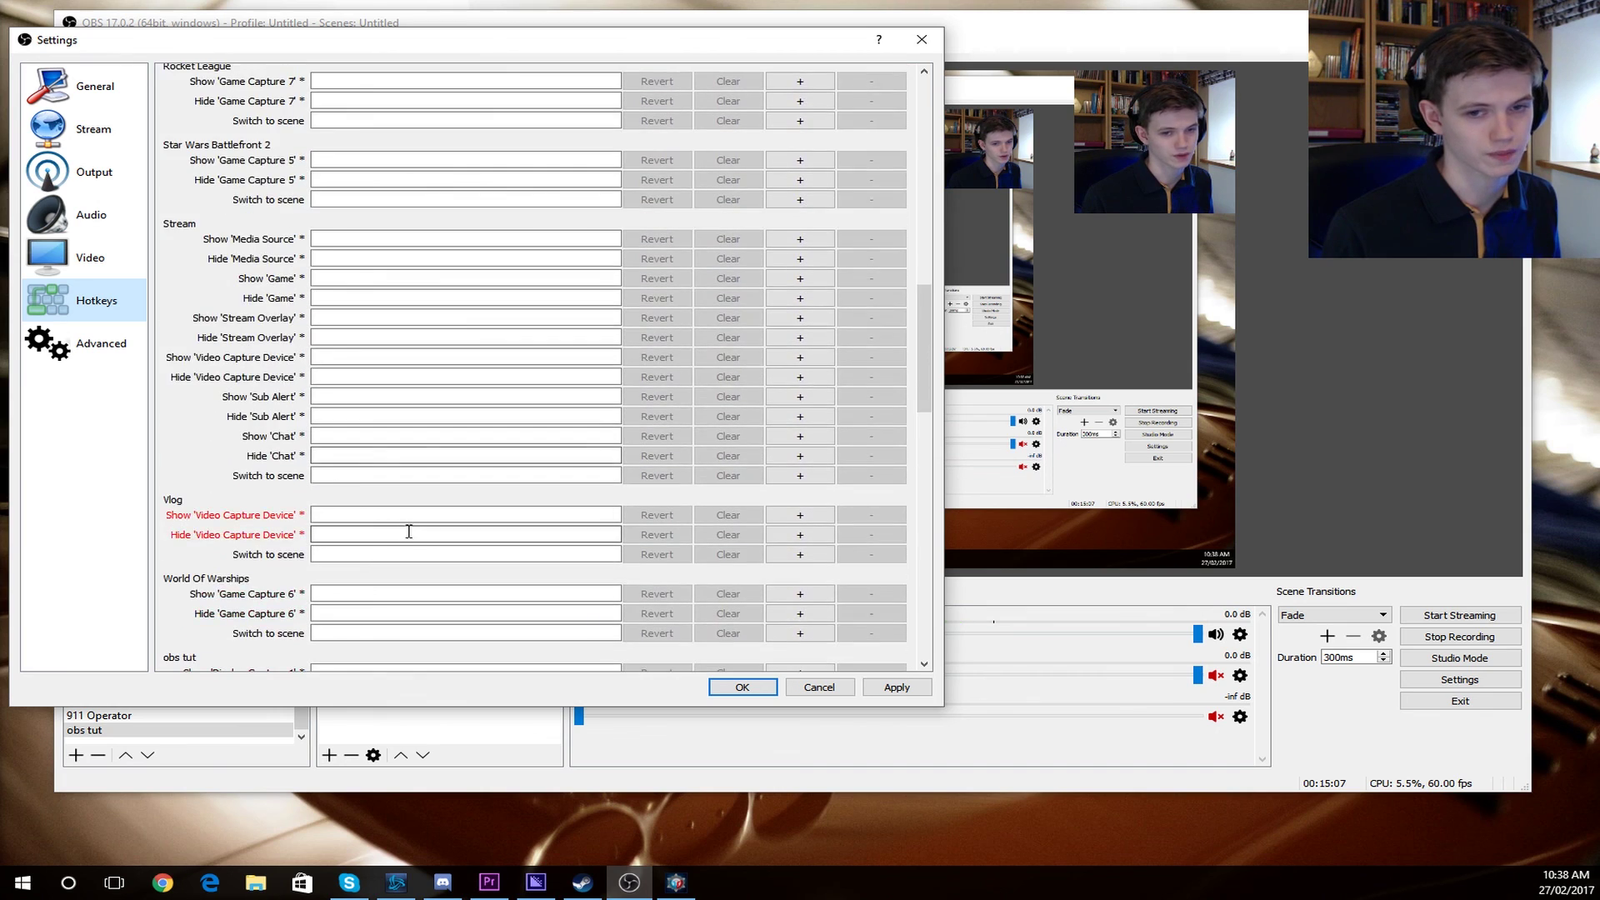
{"action": "scroll", "coordinate": [410, 531], "scroll_direction": "up", "scroll_amount": 15}
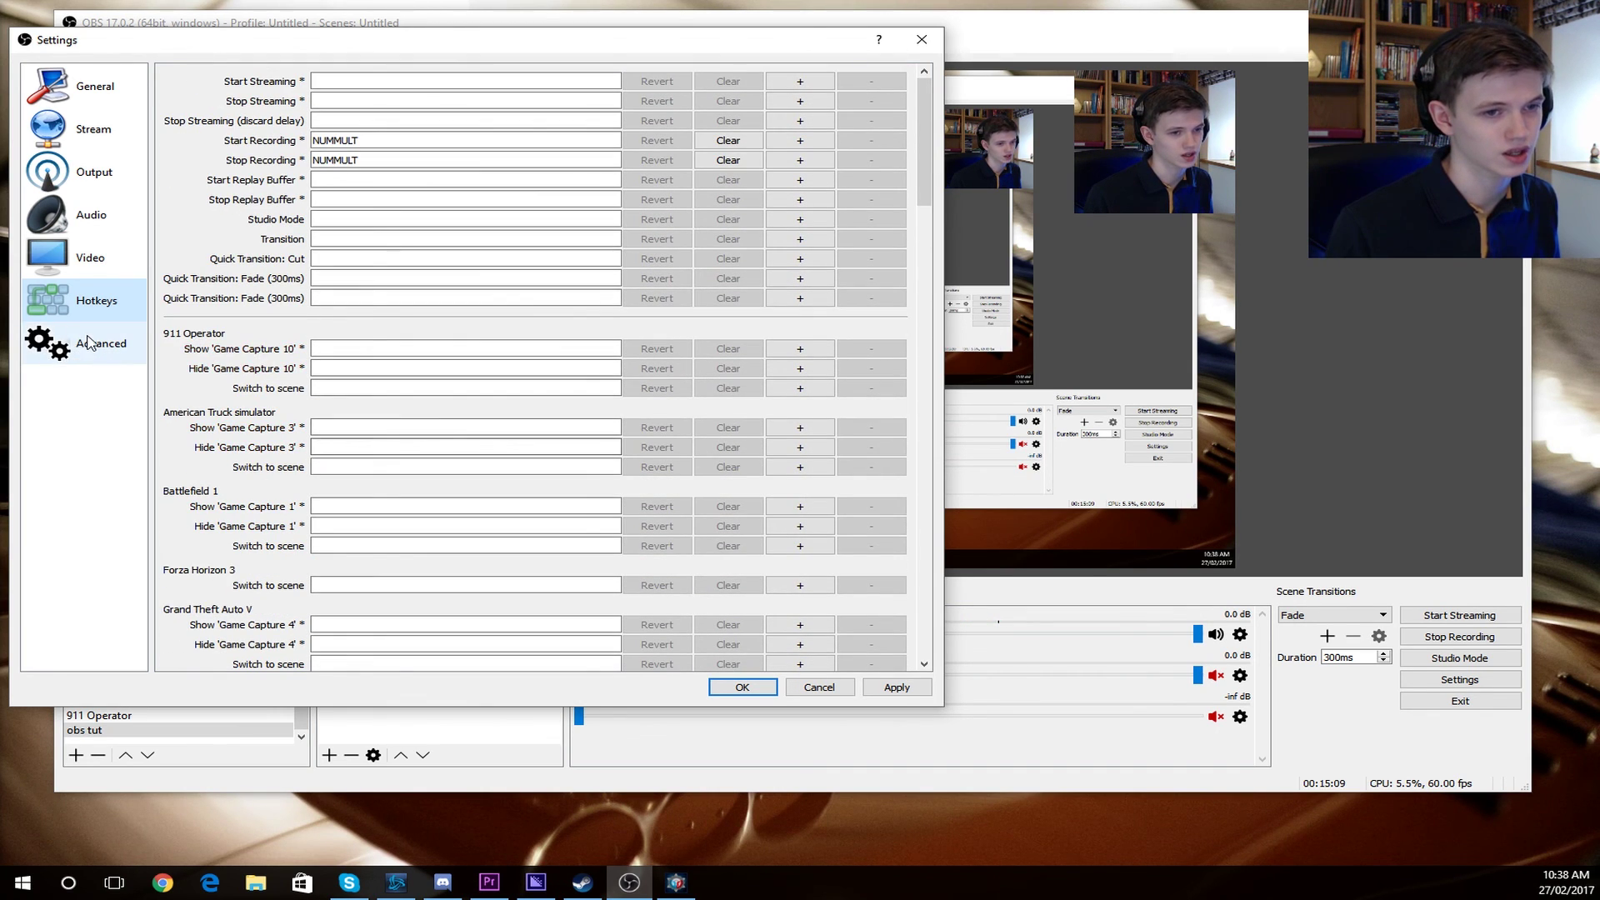
- Examine the advanced and general settings and close the settings without applying anything
{"action": "left_click", "coordinate": [89, 344]}
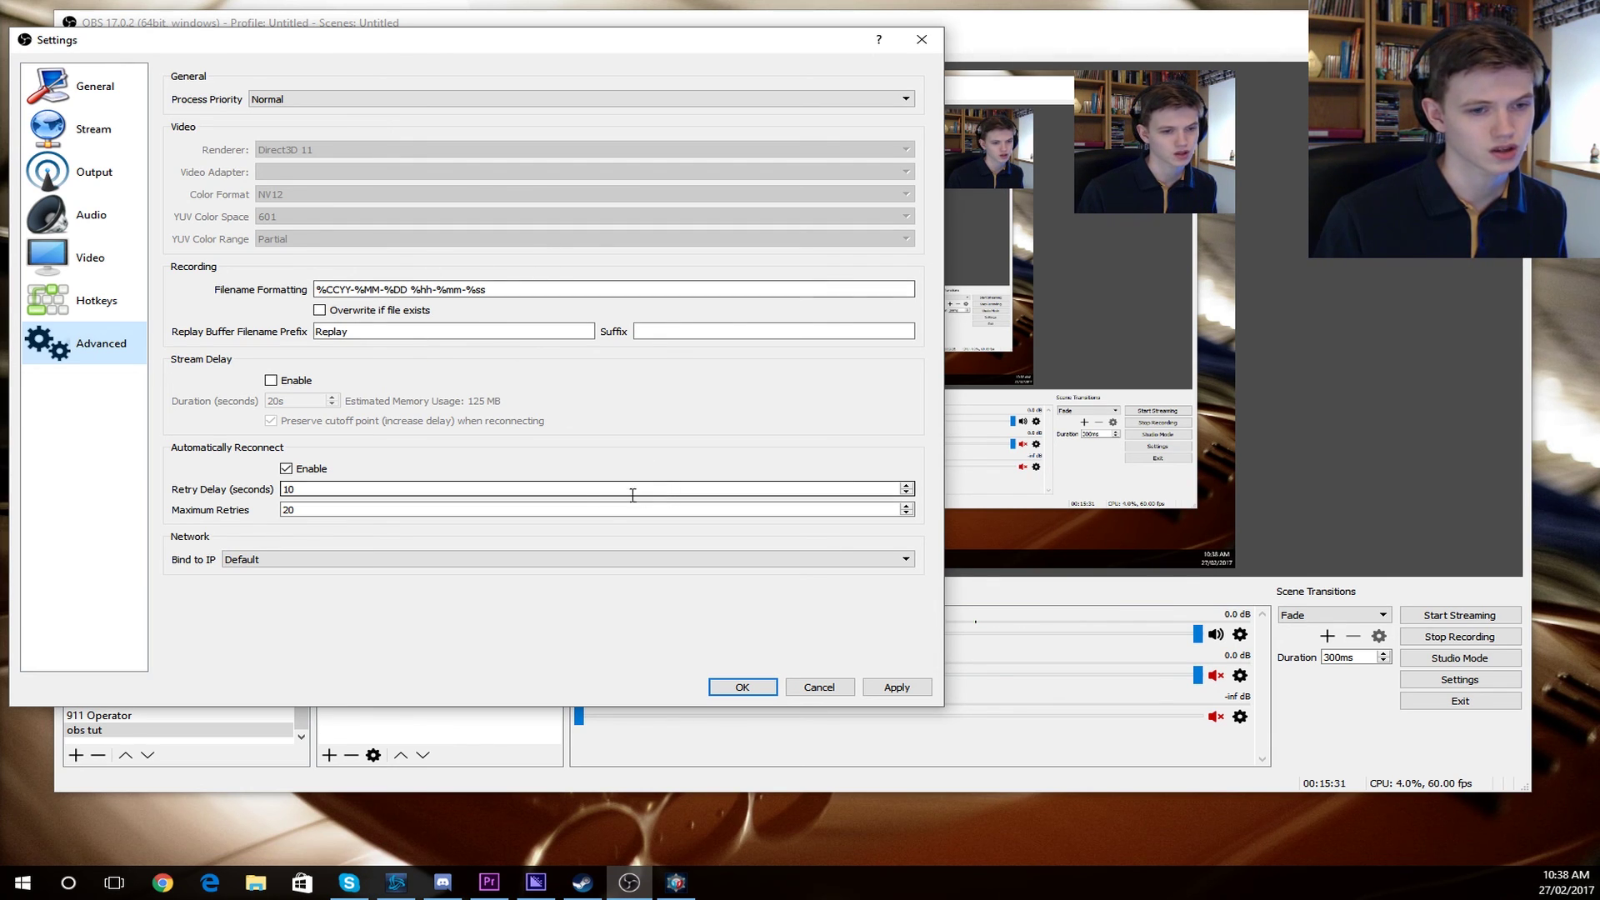
{"action": "left_click", "coordinate": [92, 90]}
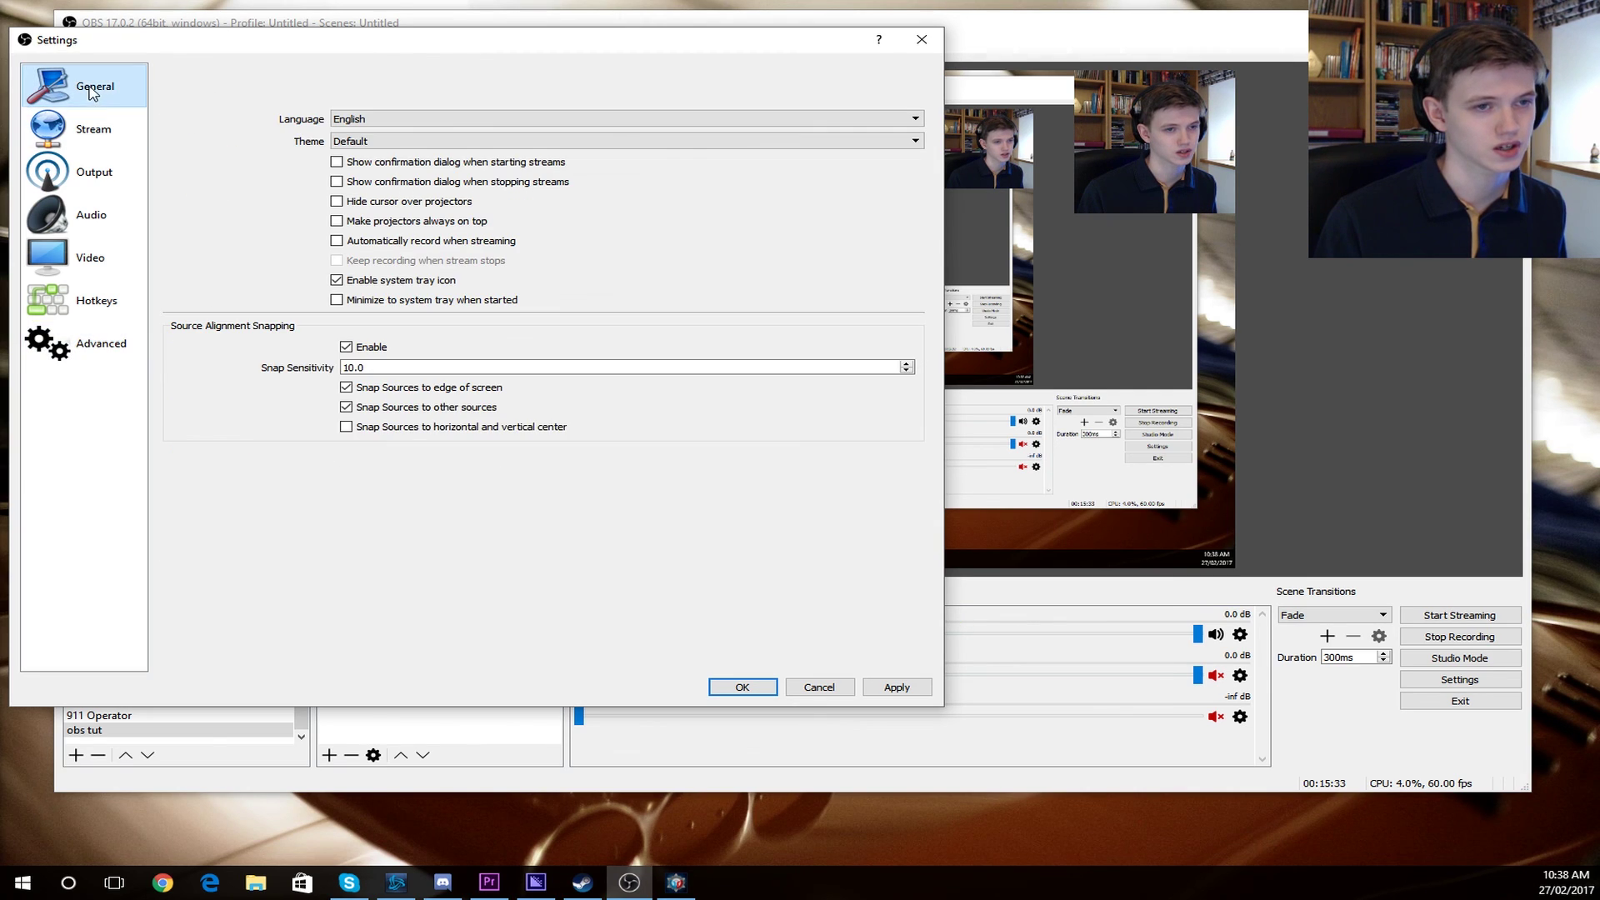
{"action": "left_click", "coordinate": [99, 342]}
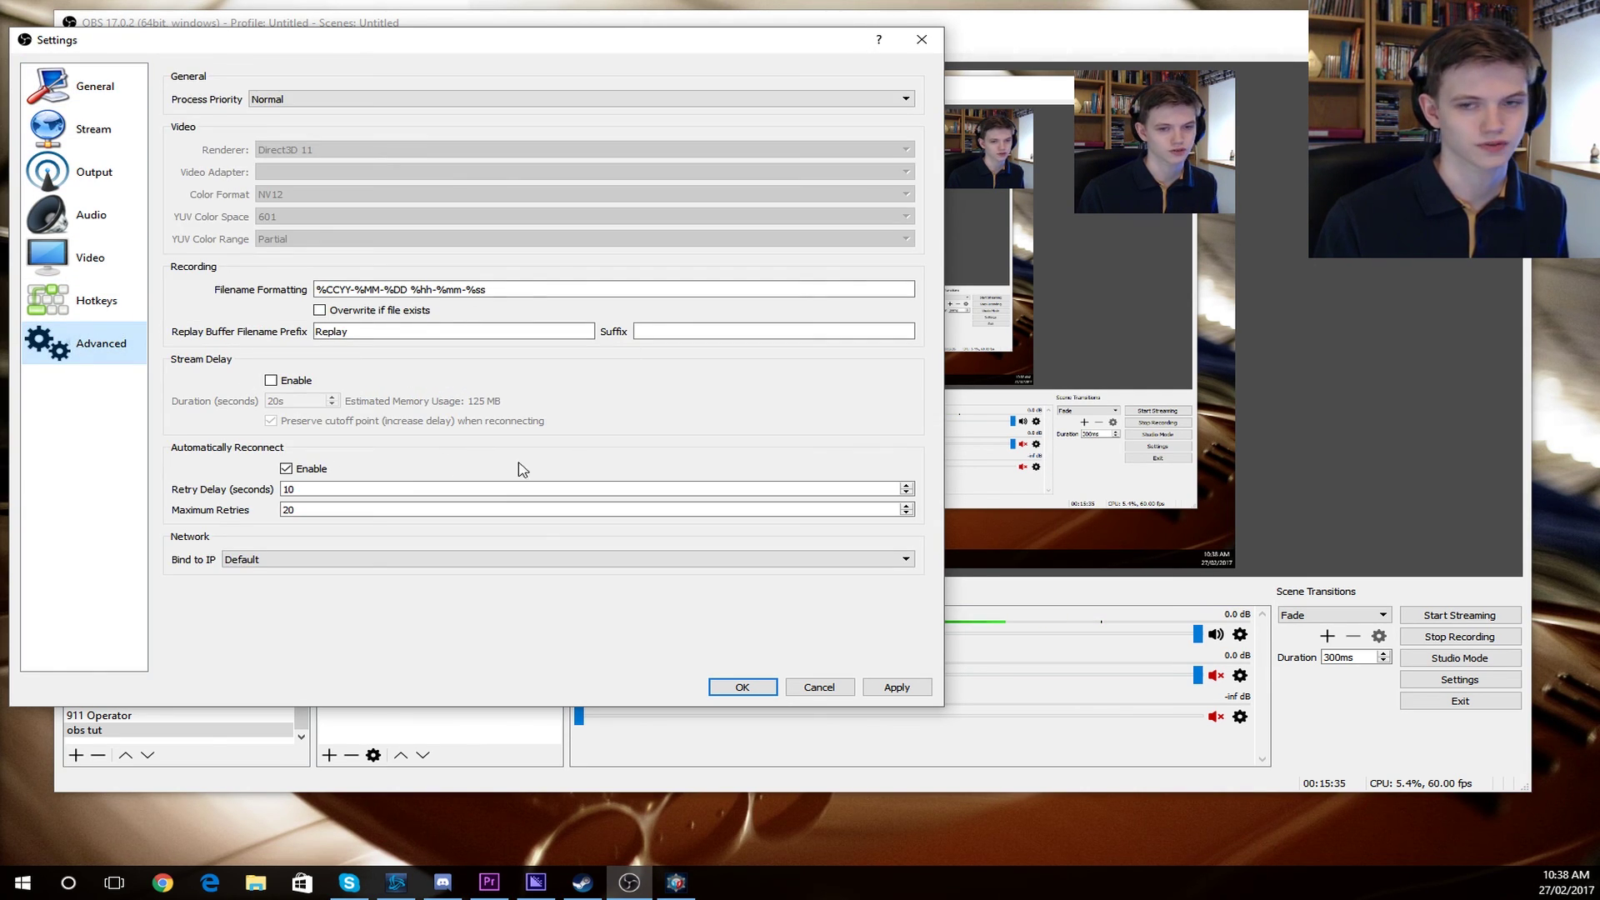
{"action": "left_click", "coordinate": [834, 690]}
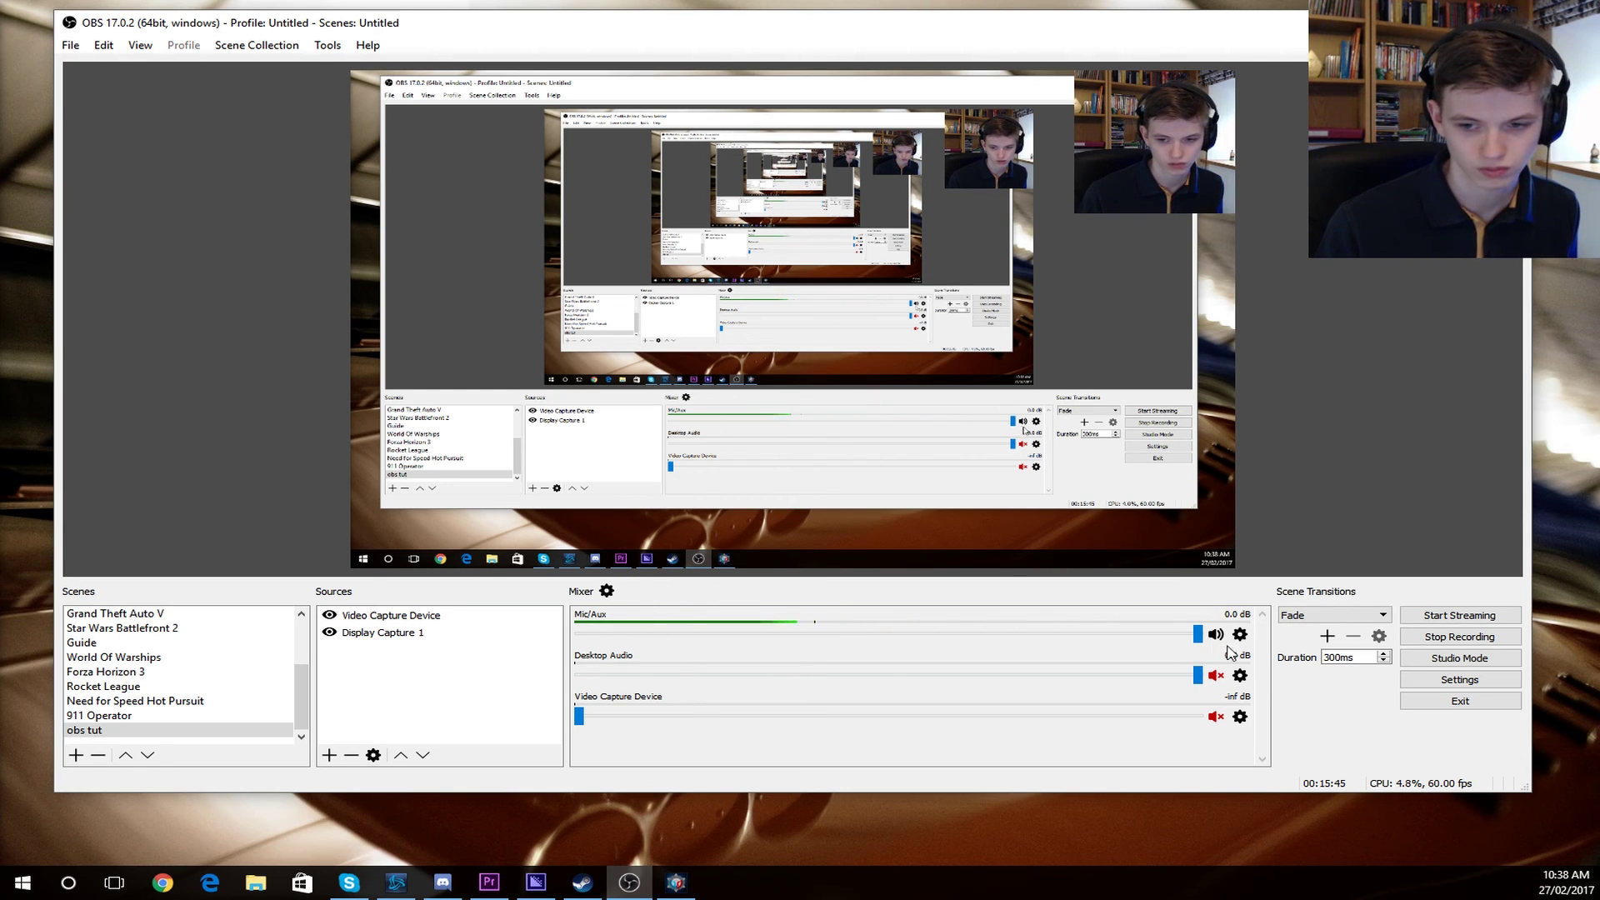
- Reopen the settings, examine the recording format, audio tracks and encoder options in the output settings, and close the settings
{"action": "left_click", "coordinate": [1460, 679]}
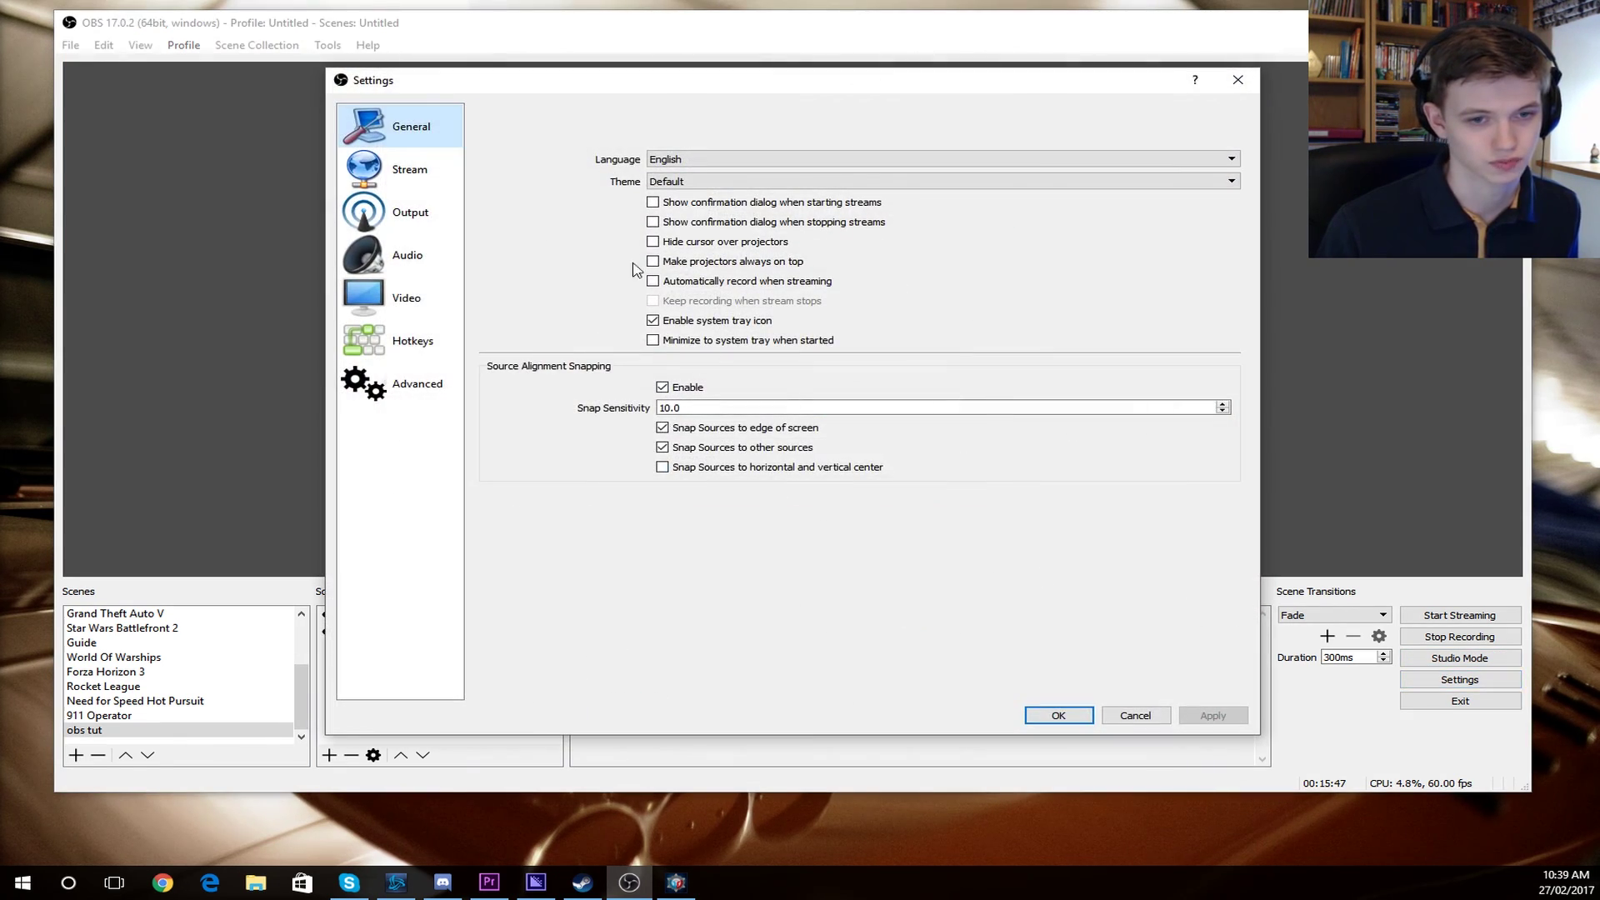
{"action": "left_click", "coordinate": [406, 298]}
{"action": "left_click", "coordinate": [407, 255]}
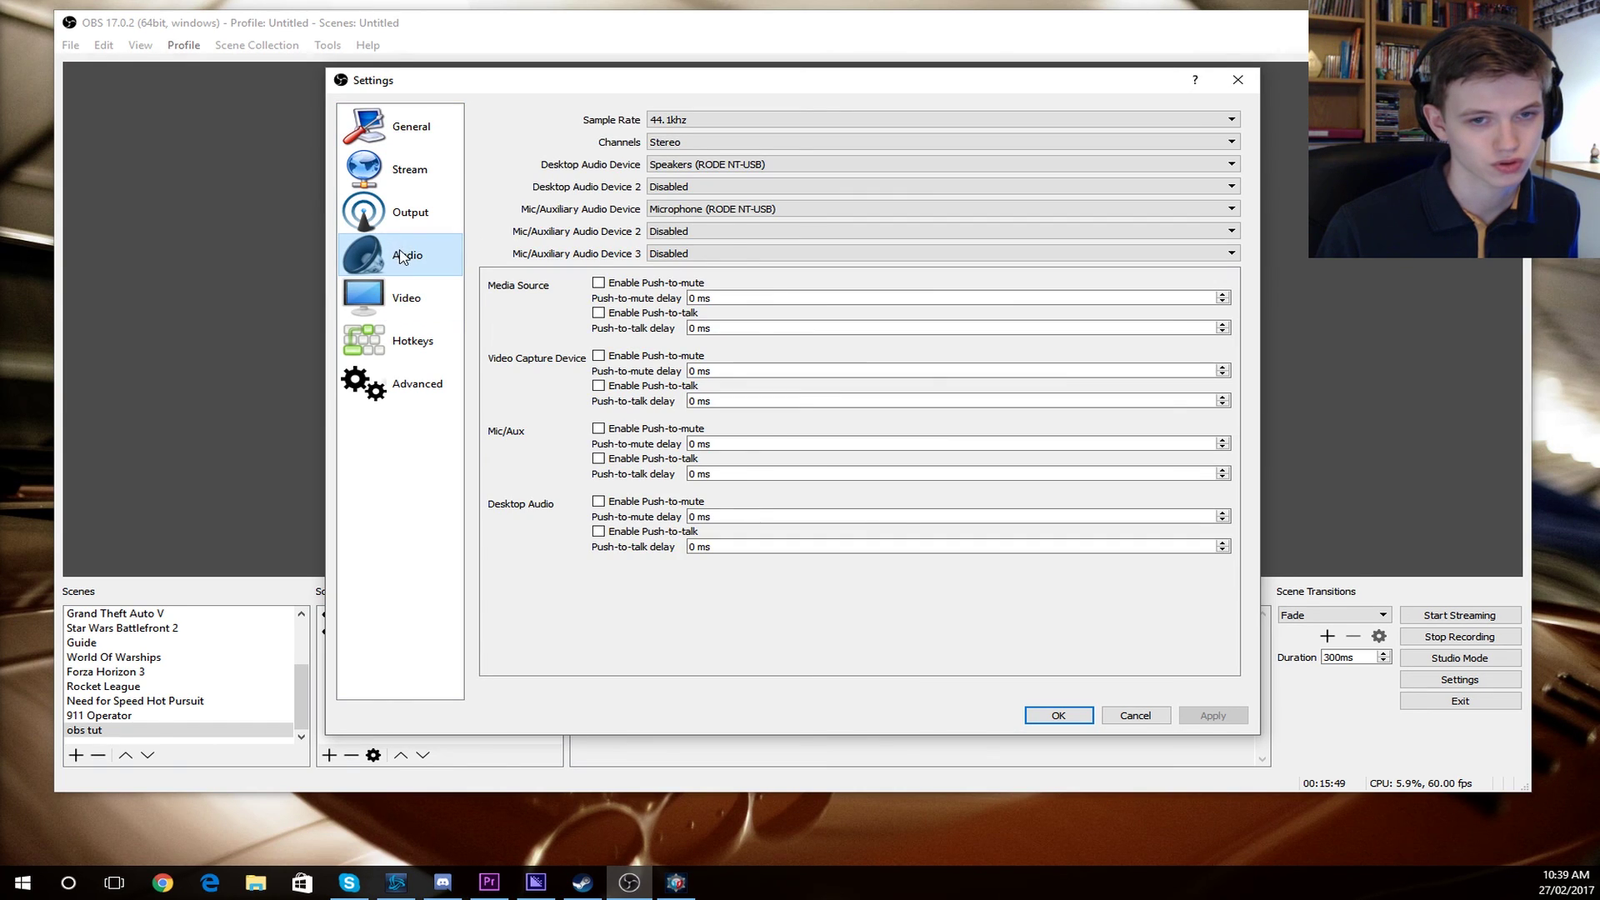
{"action": "left_click", "coordinate": [399, 208]}
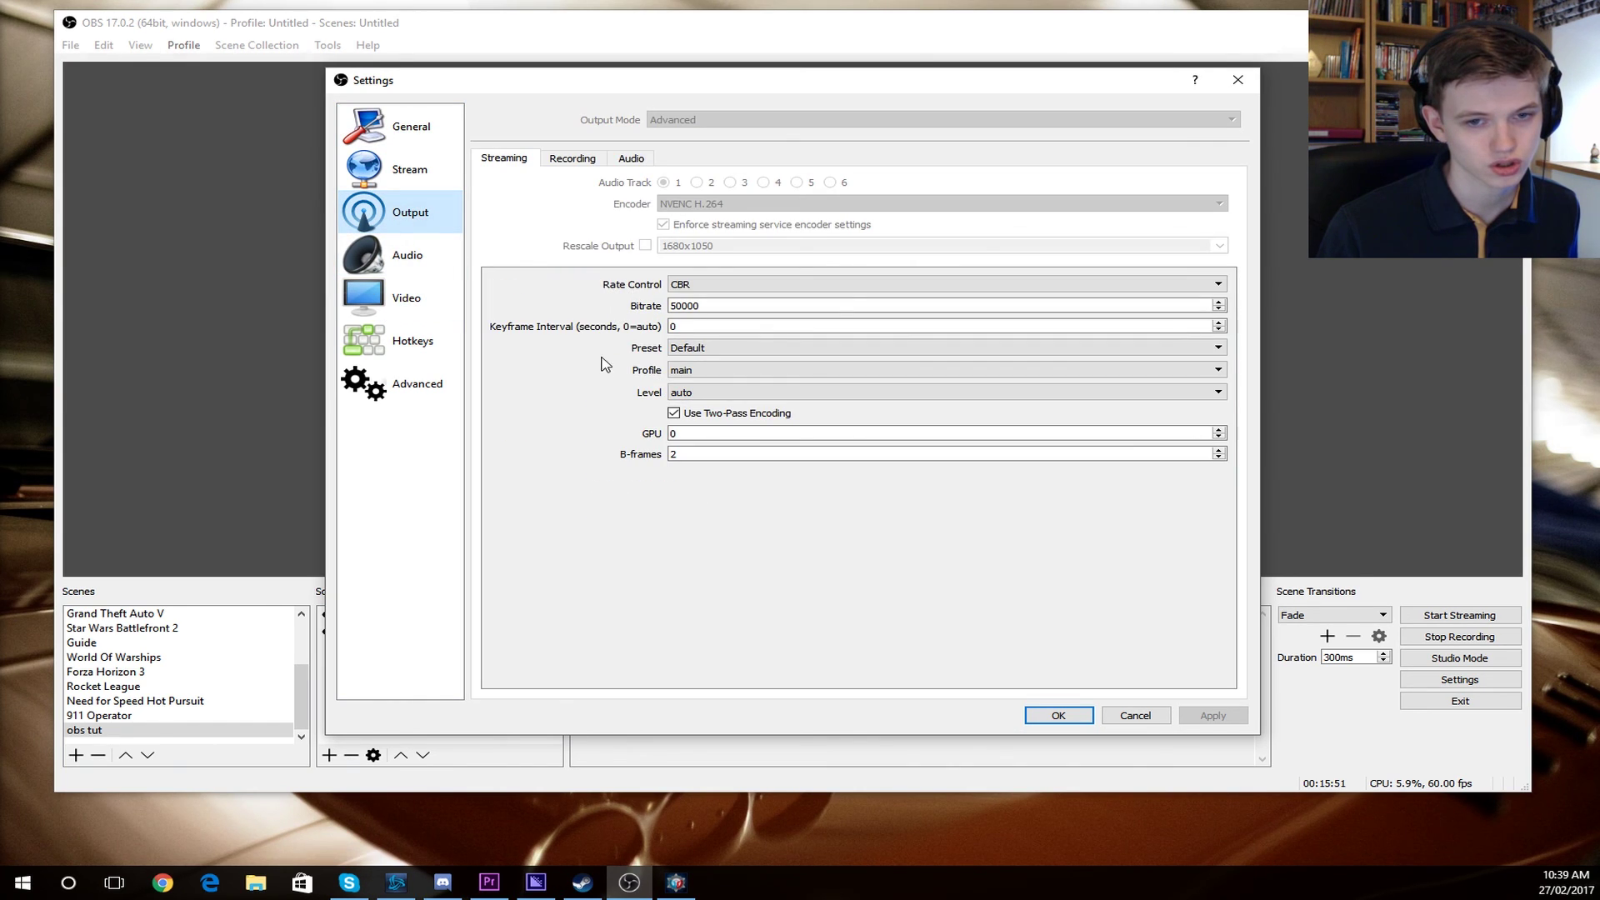
{"action": "left_click", "coordinate": [587, 160]}
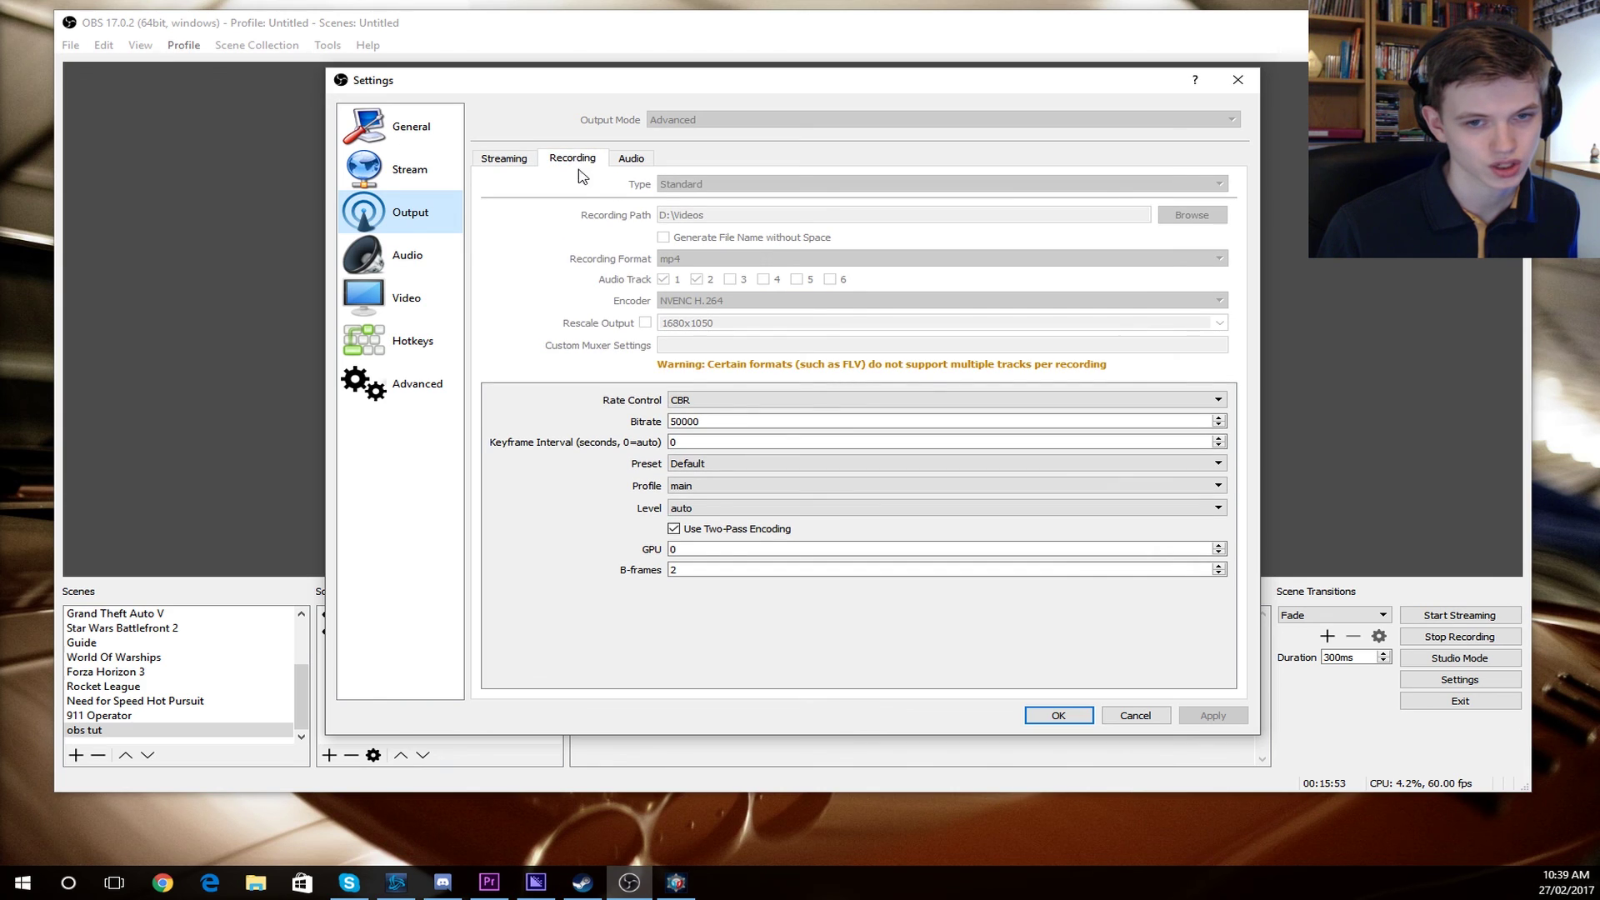
{"action": "left_click_drag", "start_coordinate": [746, 89], "coordinate": [535, 237]}
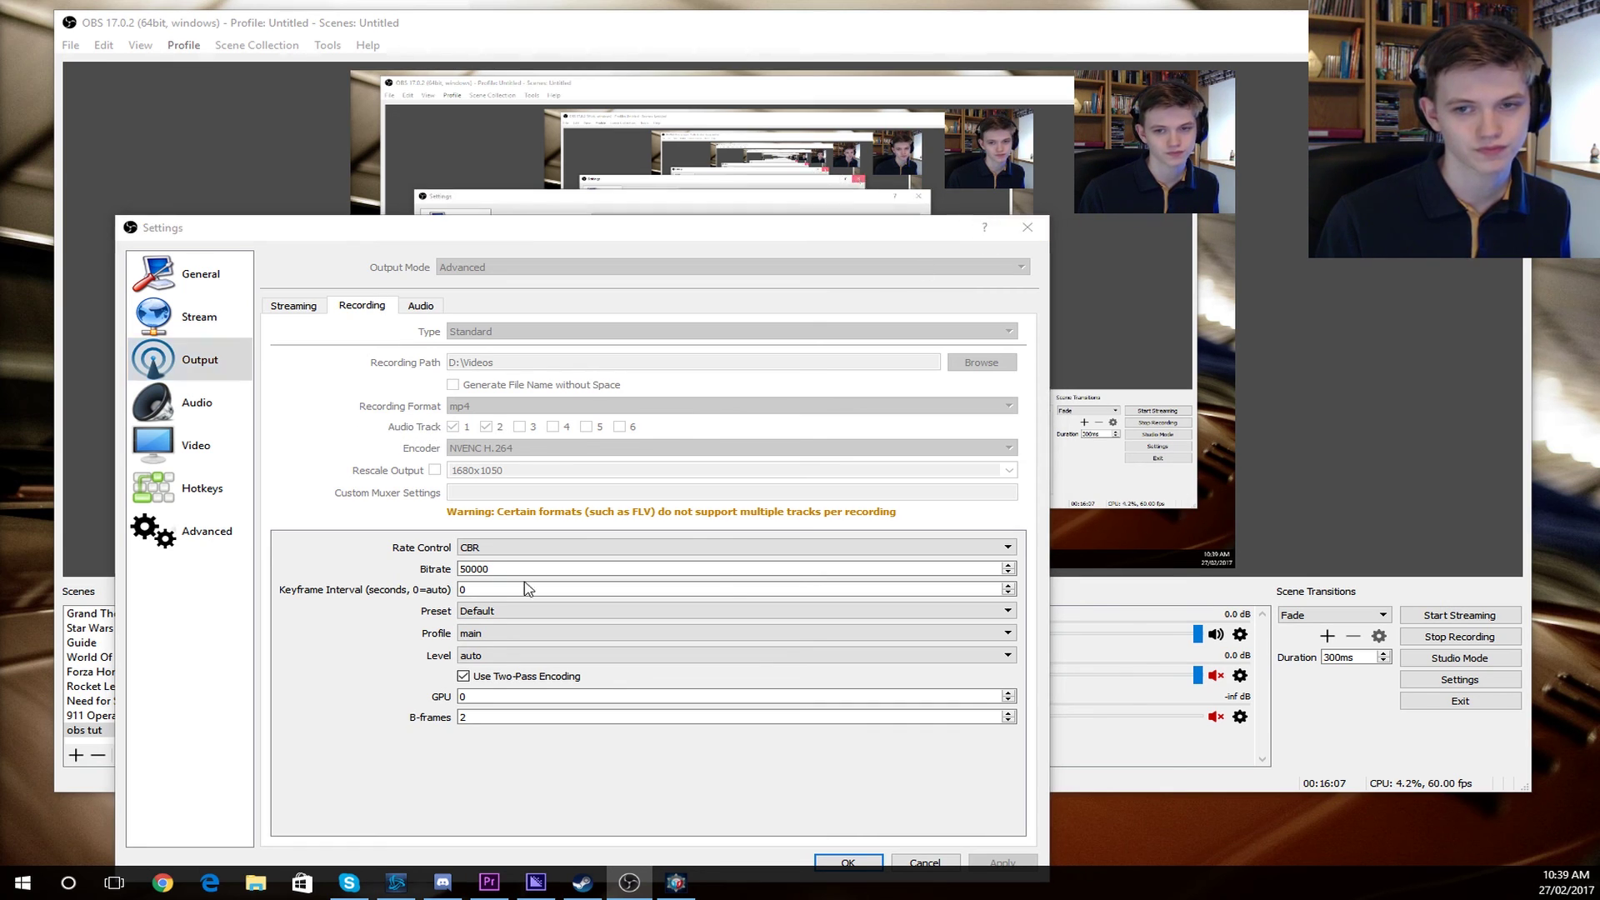
{"action": "key", "text": "Escape"}
{"action": "left_click", "coordinate": [602, 583]}
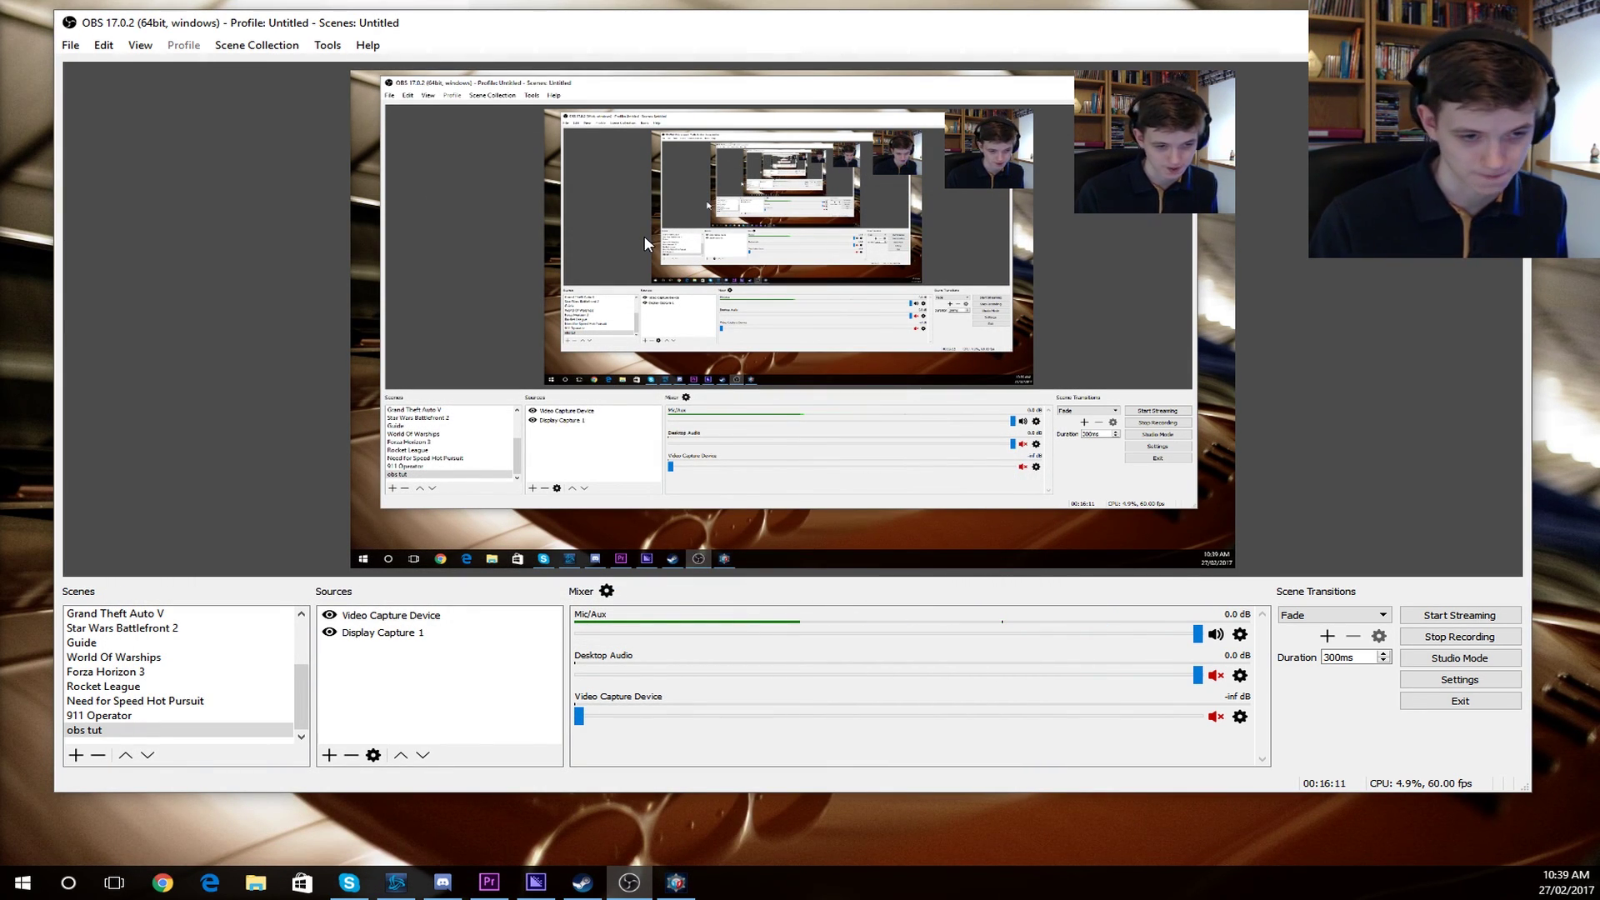
- Switch to File Explorer, examine the recordings in the Videos folder, including lspdfr #10 police smart radio.mp4, and close the window
{"action": "left_click", "coordinate": [256, 882]}
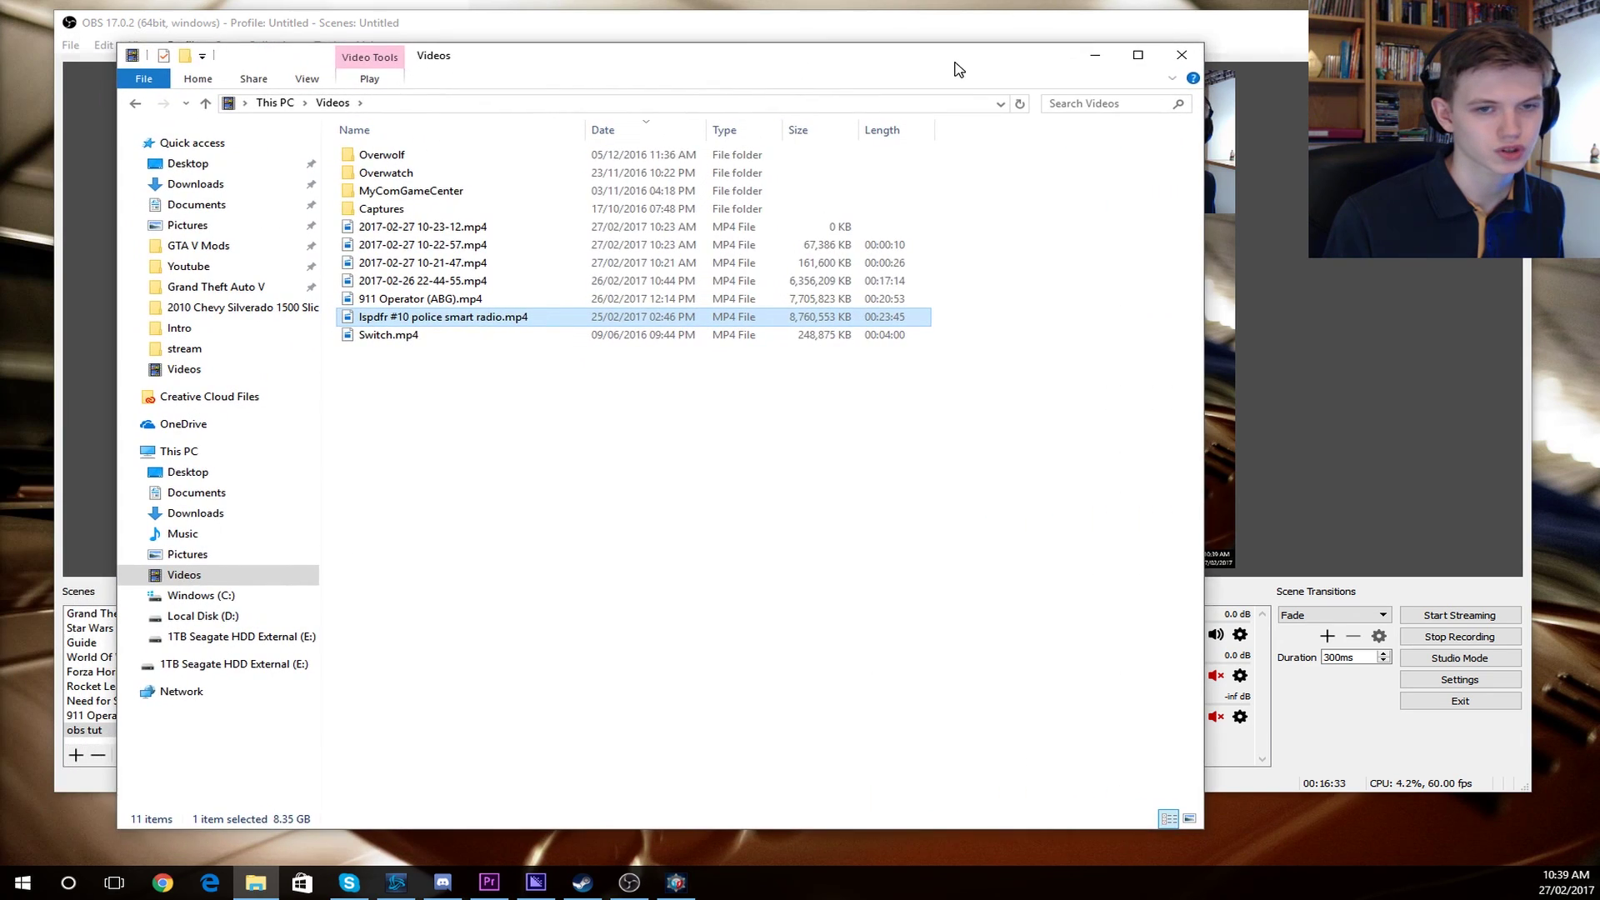
{"action": "left_click", "coordinate": [693, 231]}
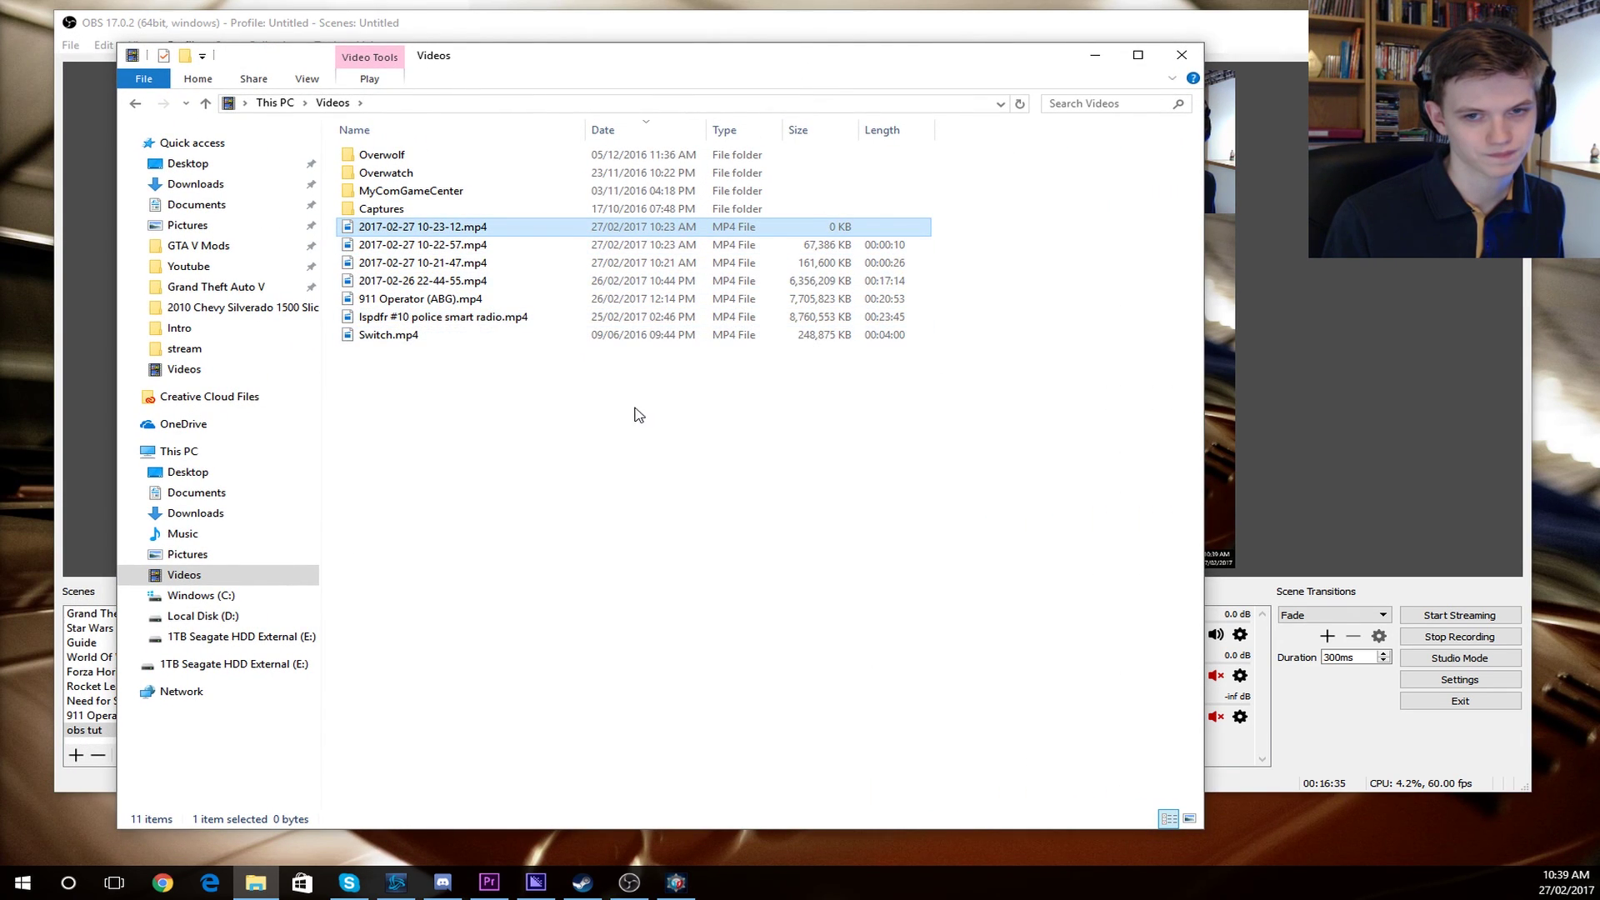
{"action": "left_click", "coordinate": [437, 319]}
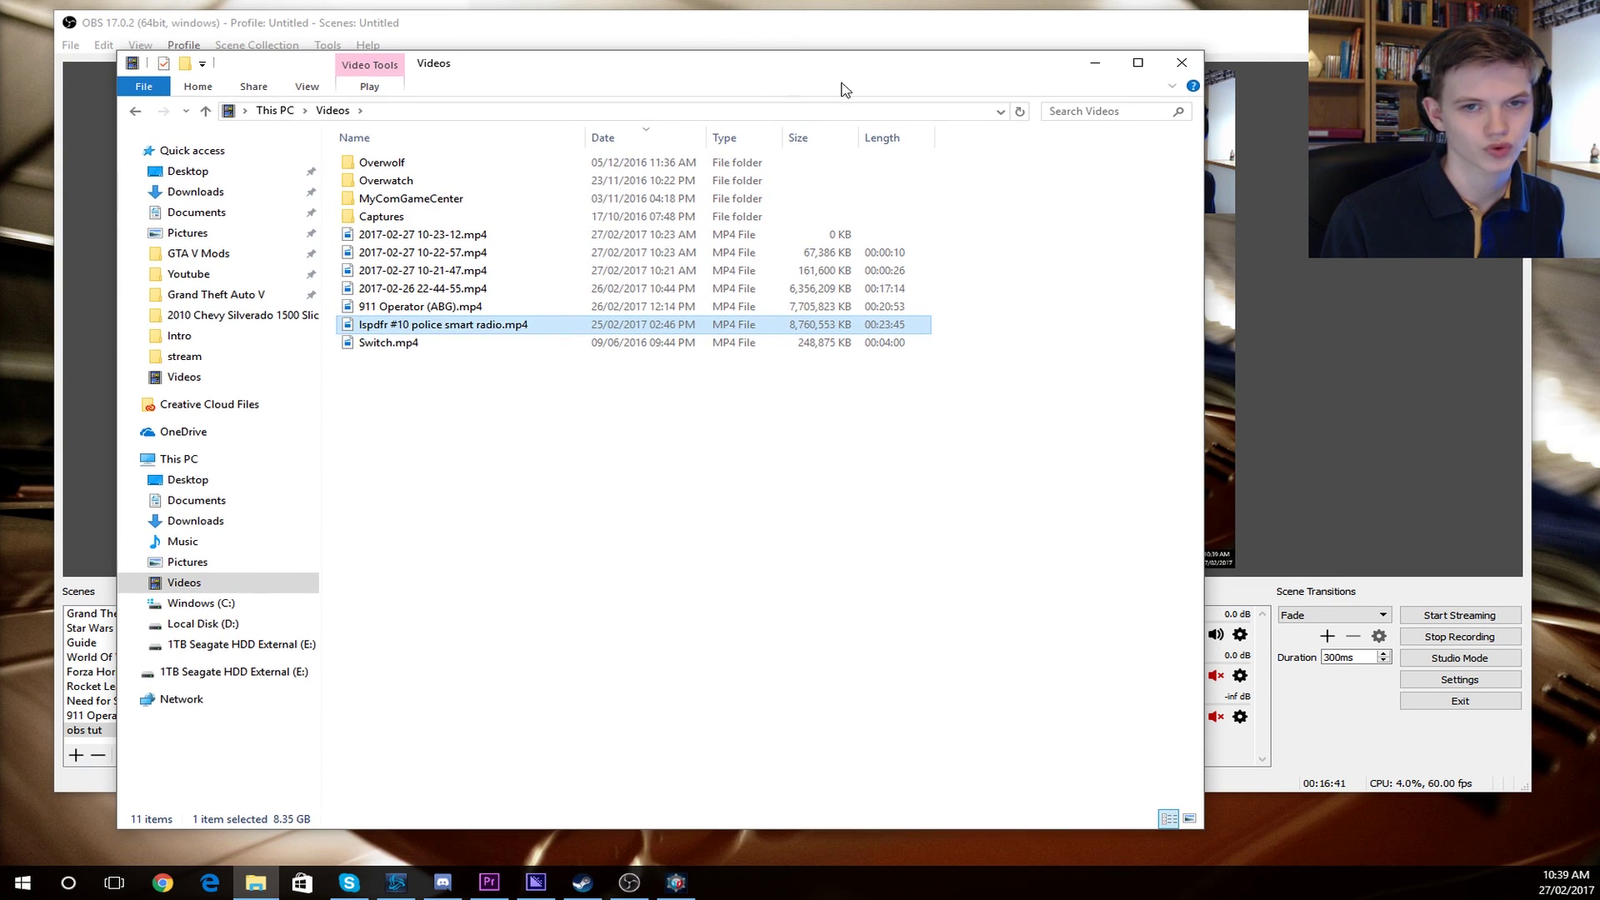
{"action": "left_click", "coordinate": [1182, 55]}
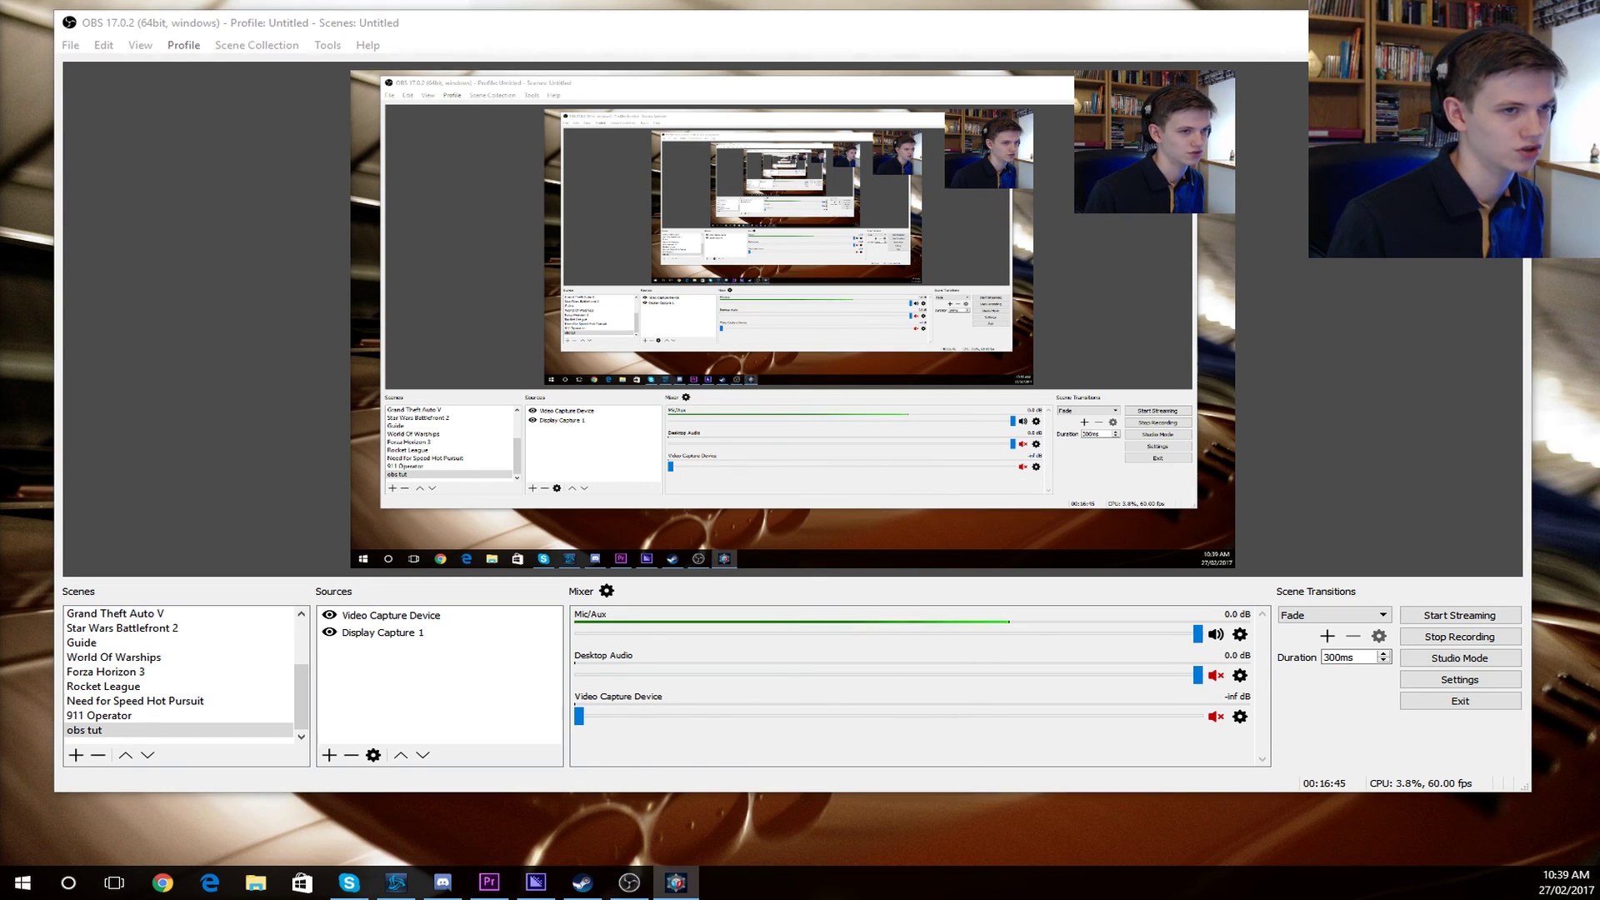
- Switch to the Premiere Pro project "test" and place the lspdfr #10 police smart radio clip in the timeline as a new sequence
{"action": "key", "text": "alt+Tab"}
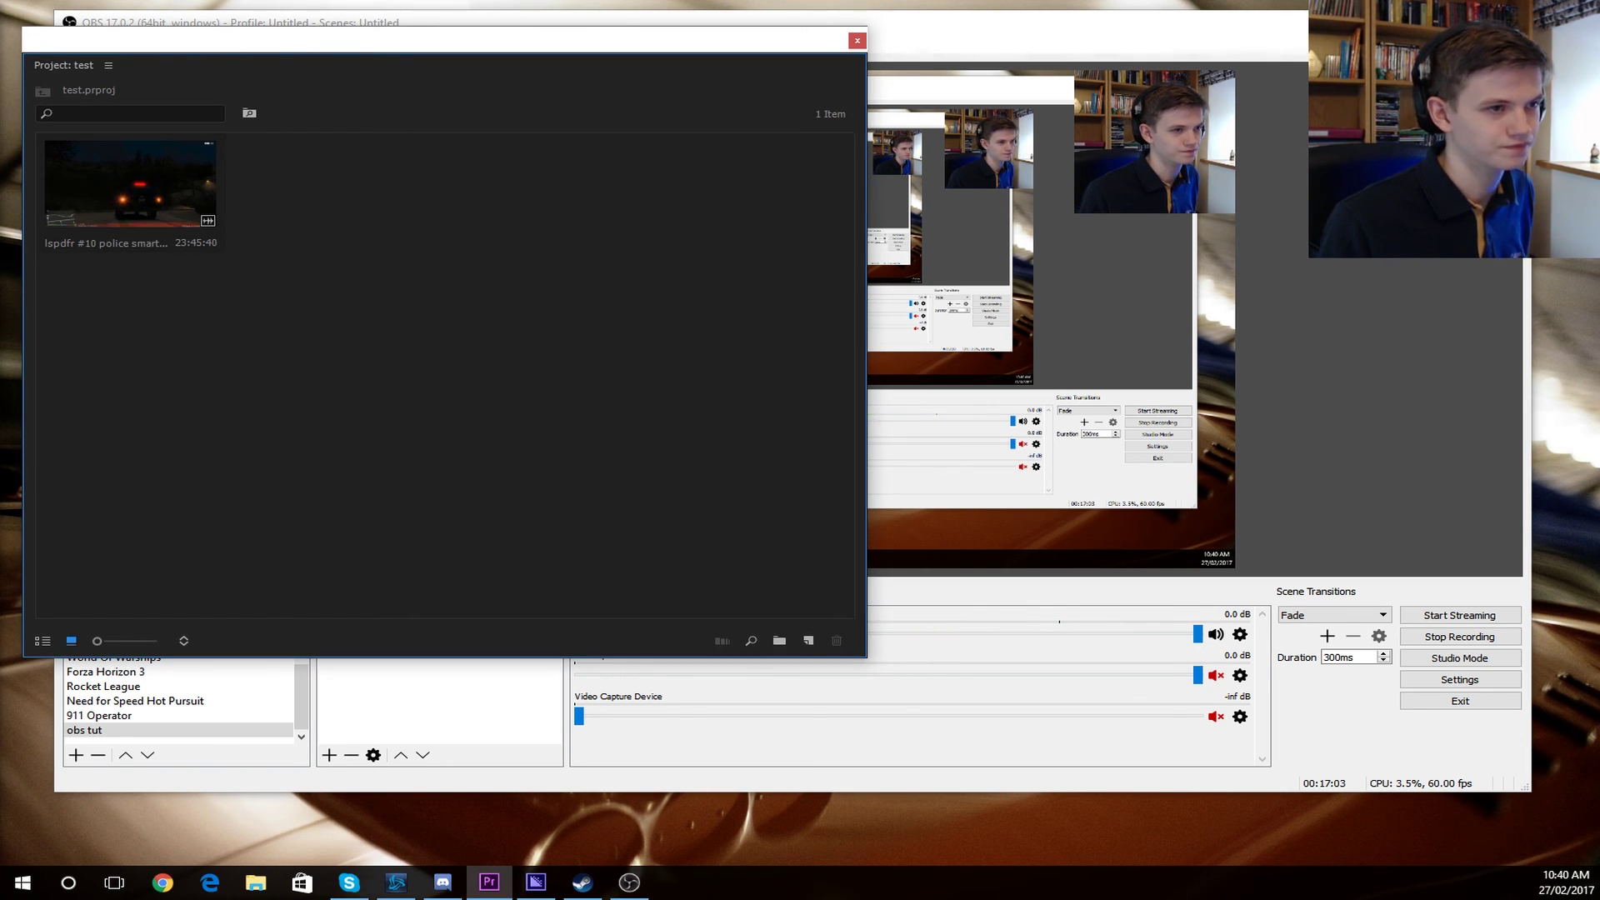
{"action": "left_click_drag", "start_coordinate": [253, 28], "coordinate": [1341, 0]}
{"action": "left_click_drag", "start_coordinate": [225, 443], "coordinate": [737, 700]}
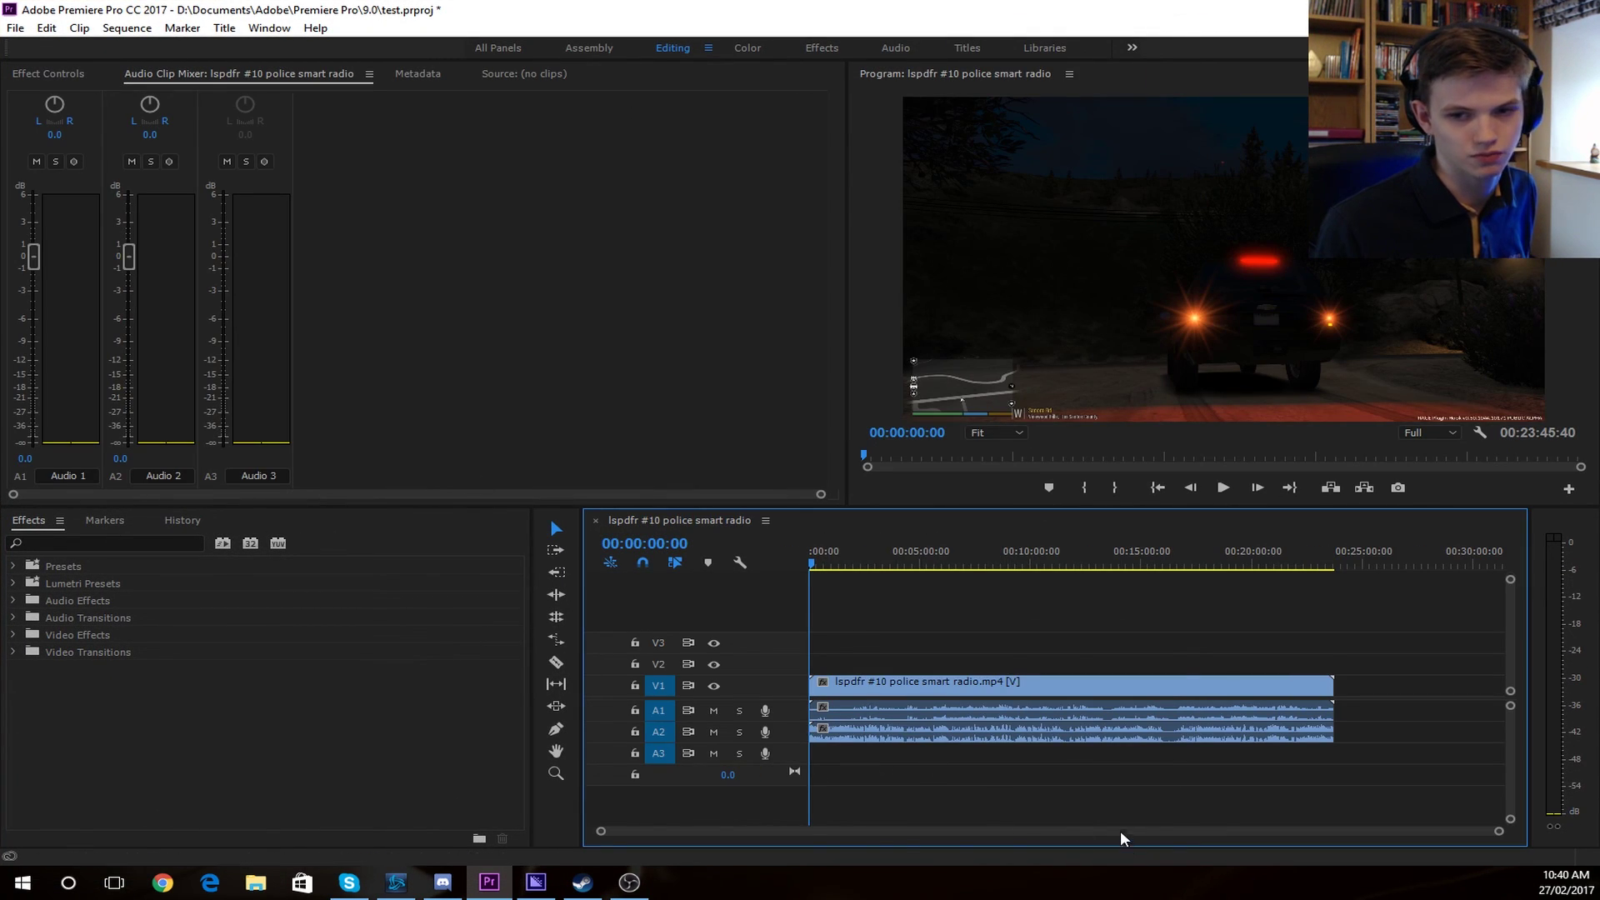
- Zoom in on the start of the sequence, mute audio track A2 and play the clip to hear A1 alone
{"action": "left_click", "coordinate": [984, 720]}
{"action": "left_click_drag", "start_coordinate": [1497, 831], "coordinate": [1142, 800]}
{"action": "left_click_drag", "start_coordinate": [839, 574], "coordinate": [890, 577]}
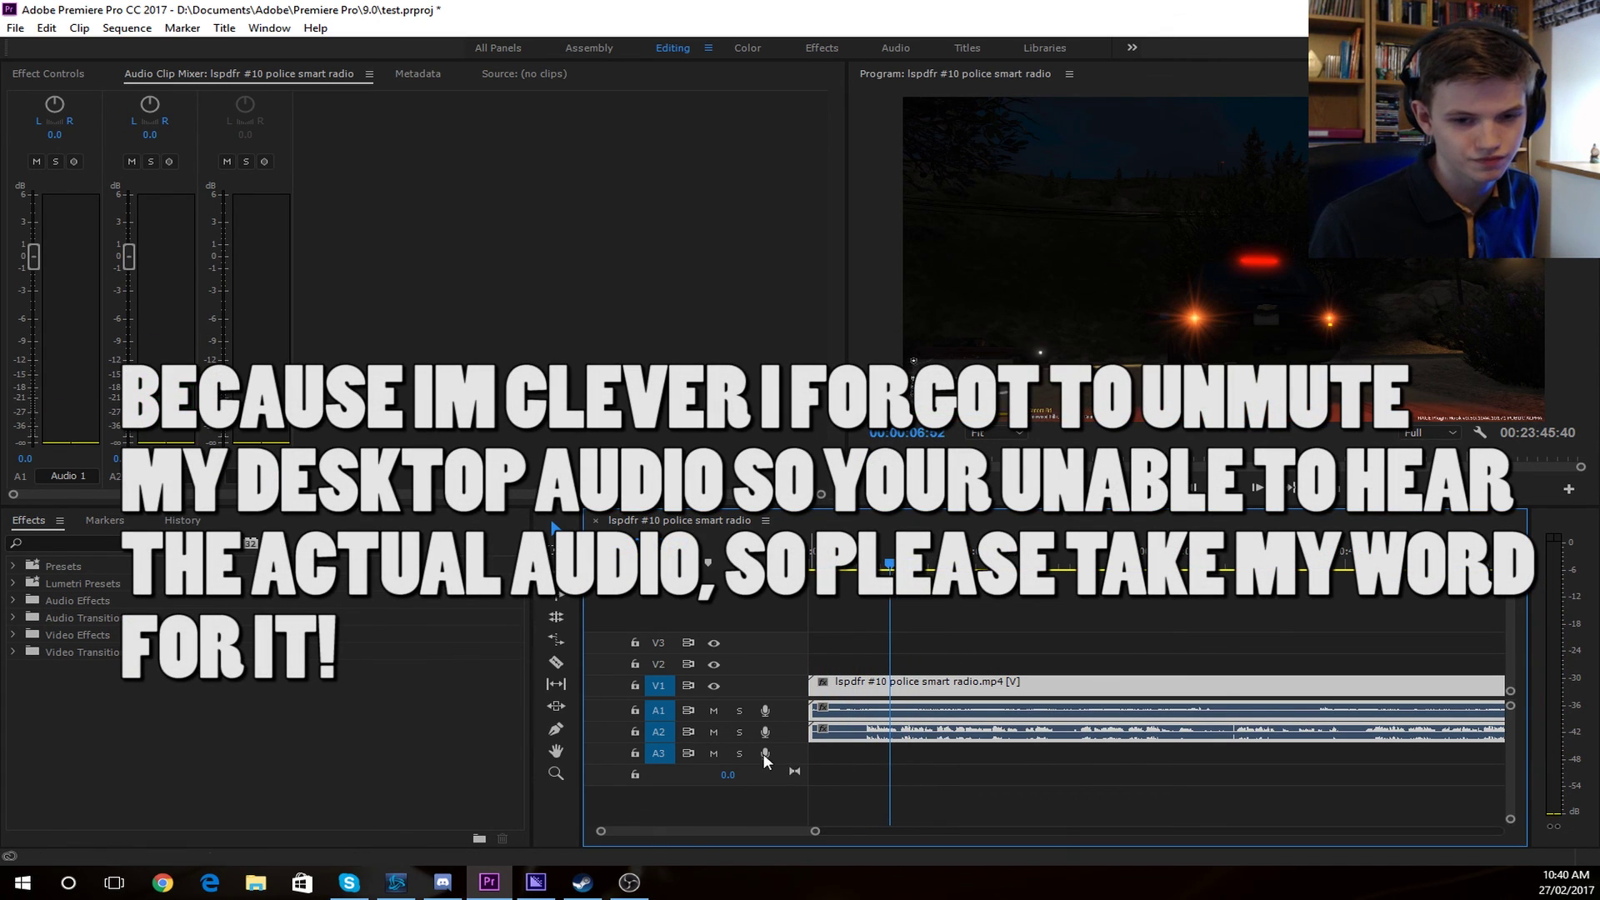
{"action": "left_click", "coordinate": [713, 733]}
{"action": "key", "text": "space"}
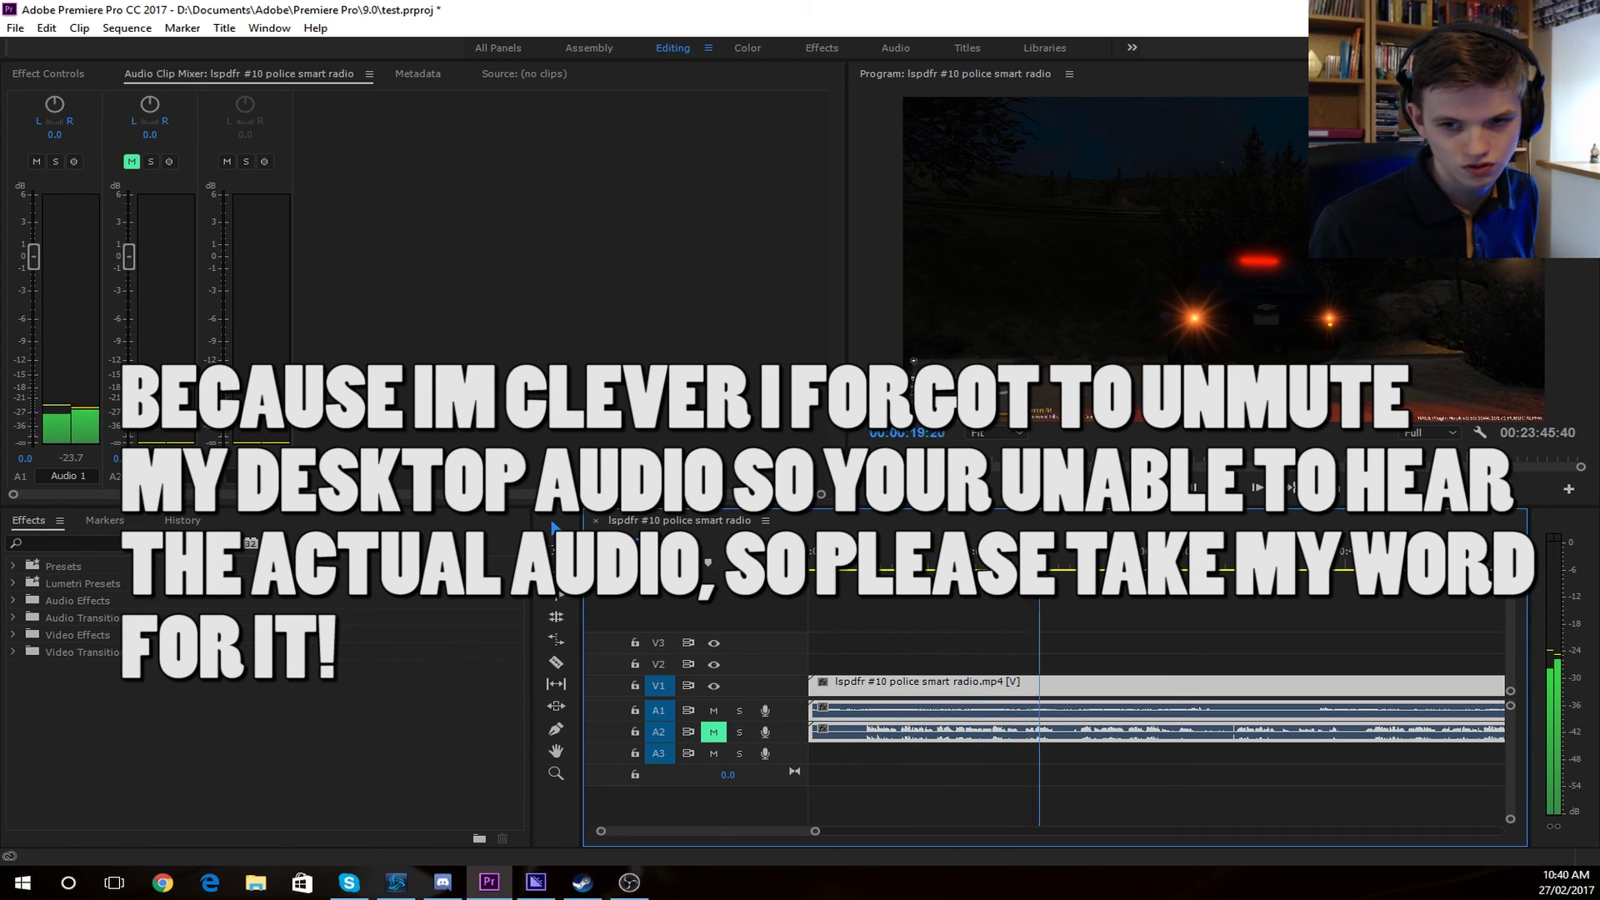
{"action": "key", "text": "space"}
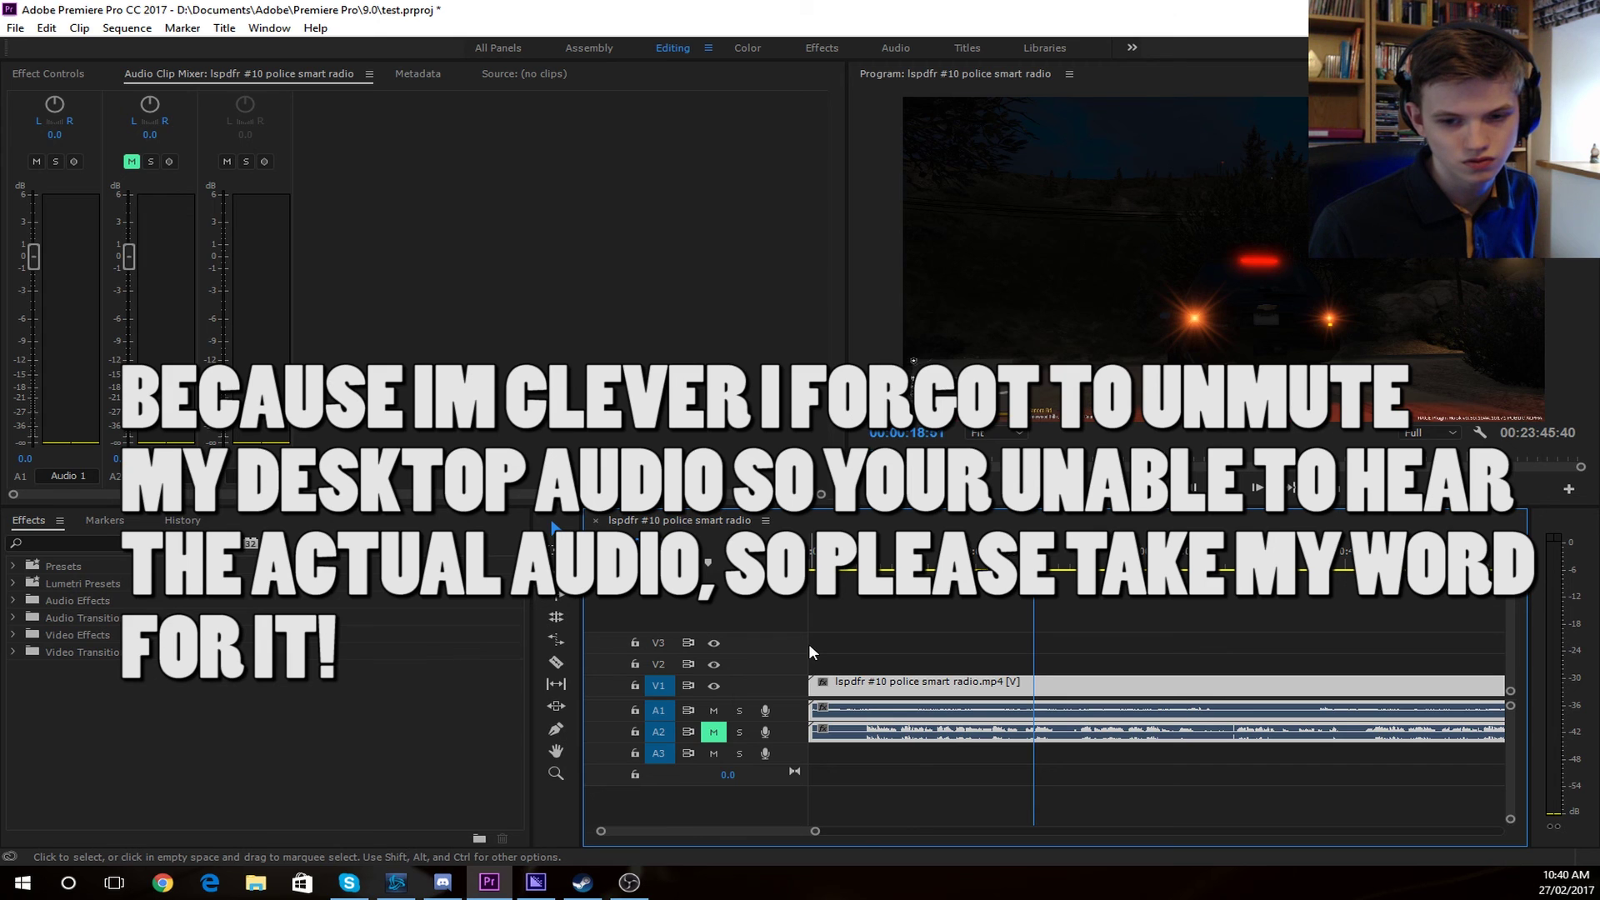
{"action": "key", "text": "space"}
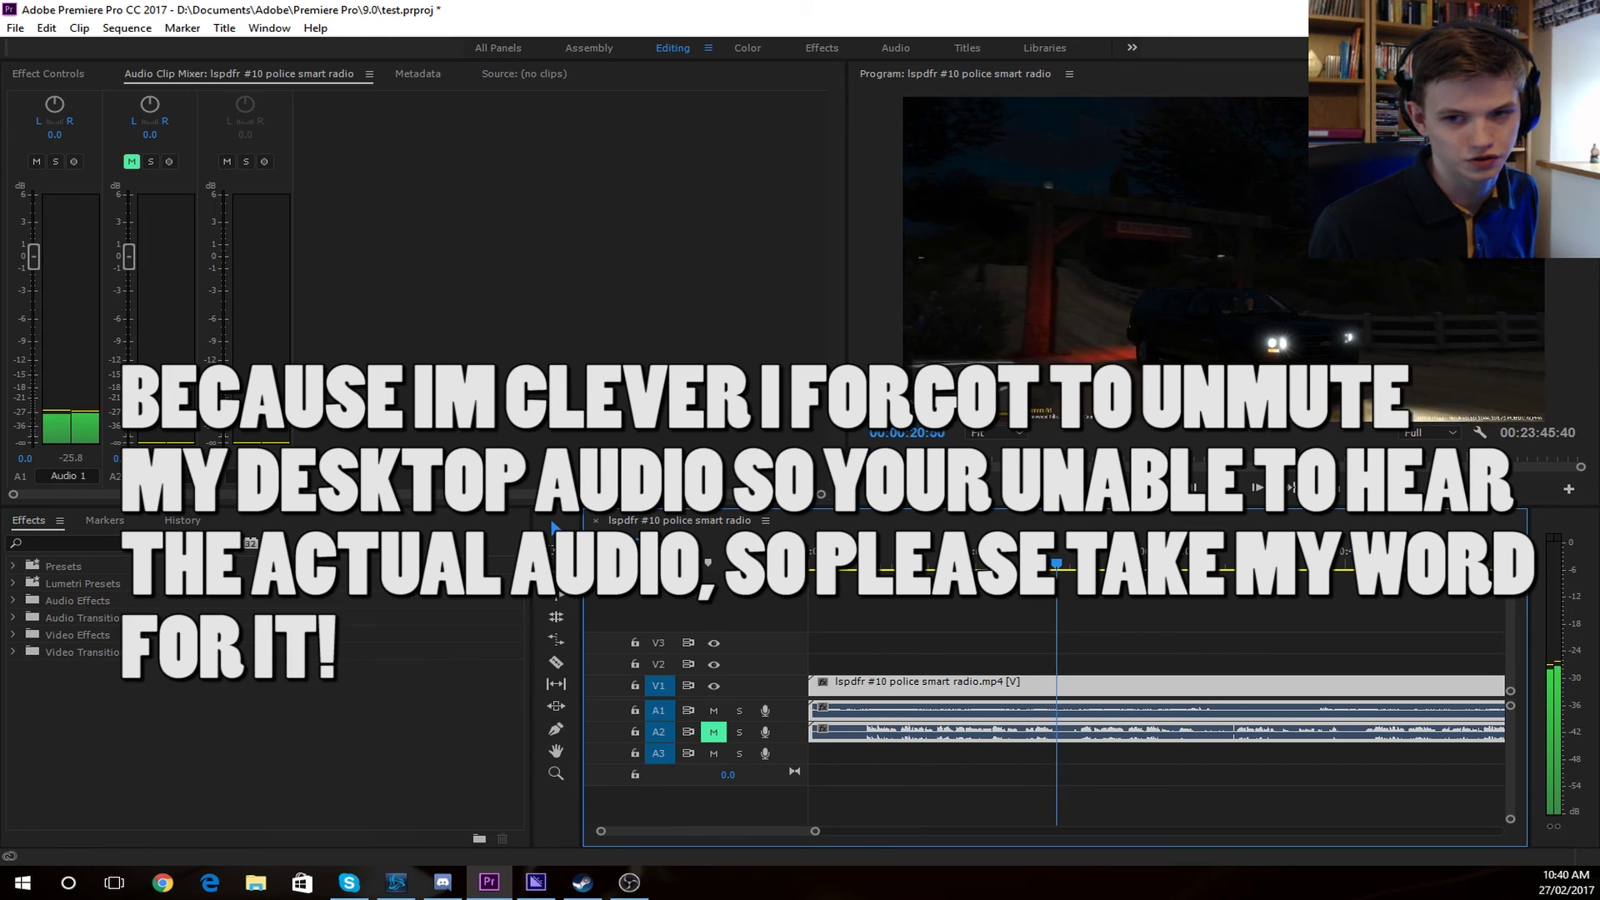
- Unmute audio track A2, mute A3 and play the opening of the sequence to check A1 and A2 together
{"action": "left_click", "coordinate": [1217, 560]}
{"action": "left_click", "coordinate": [1315, 568]}
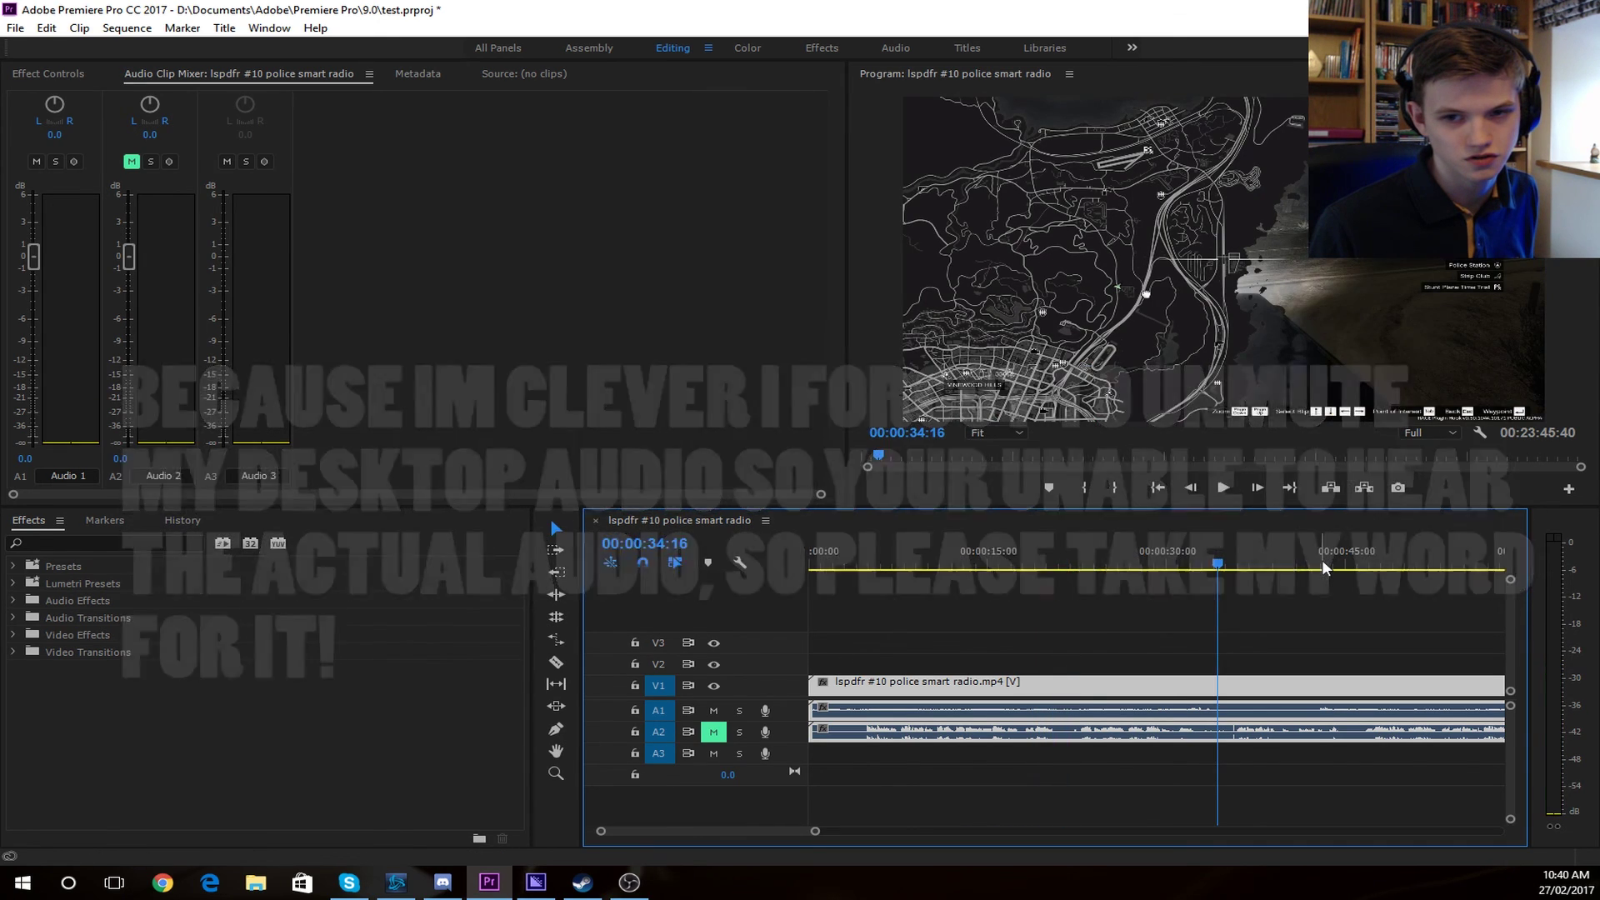
{"action": "left_click", "coordinate": [929, 567]}
{"action": "left_click", "coordinate": [865, 568]}
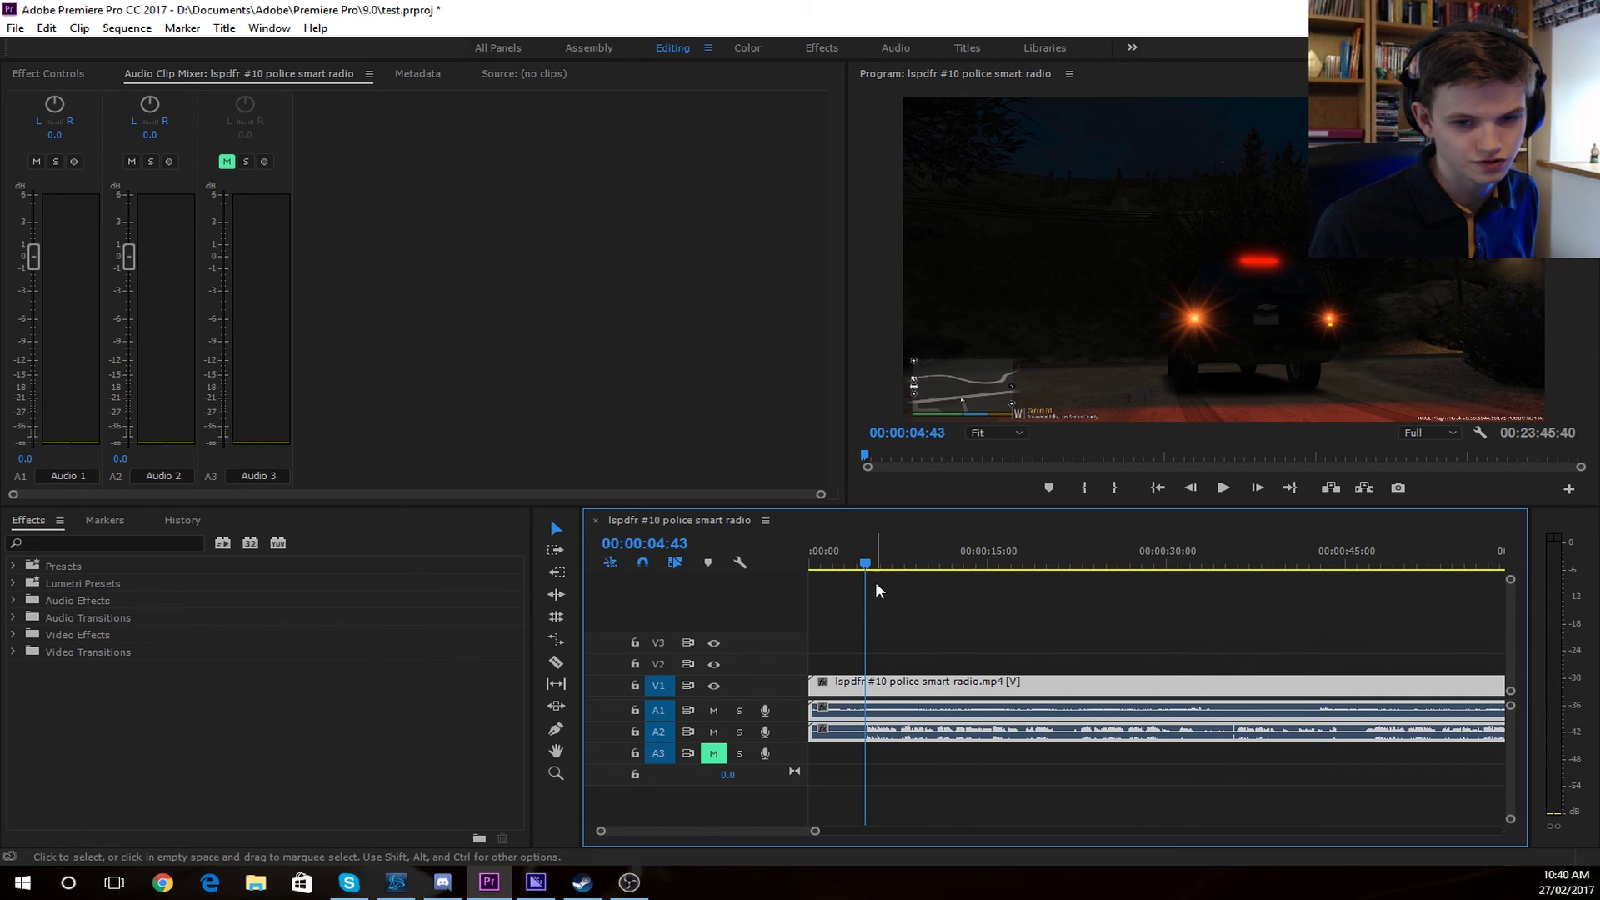
{"action": "left_click", "coordinate": [938, 562]}
{"action": "key", "text": "space"}
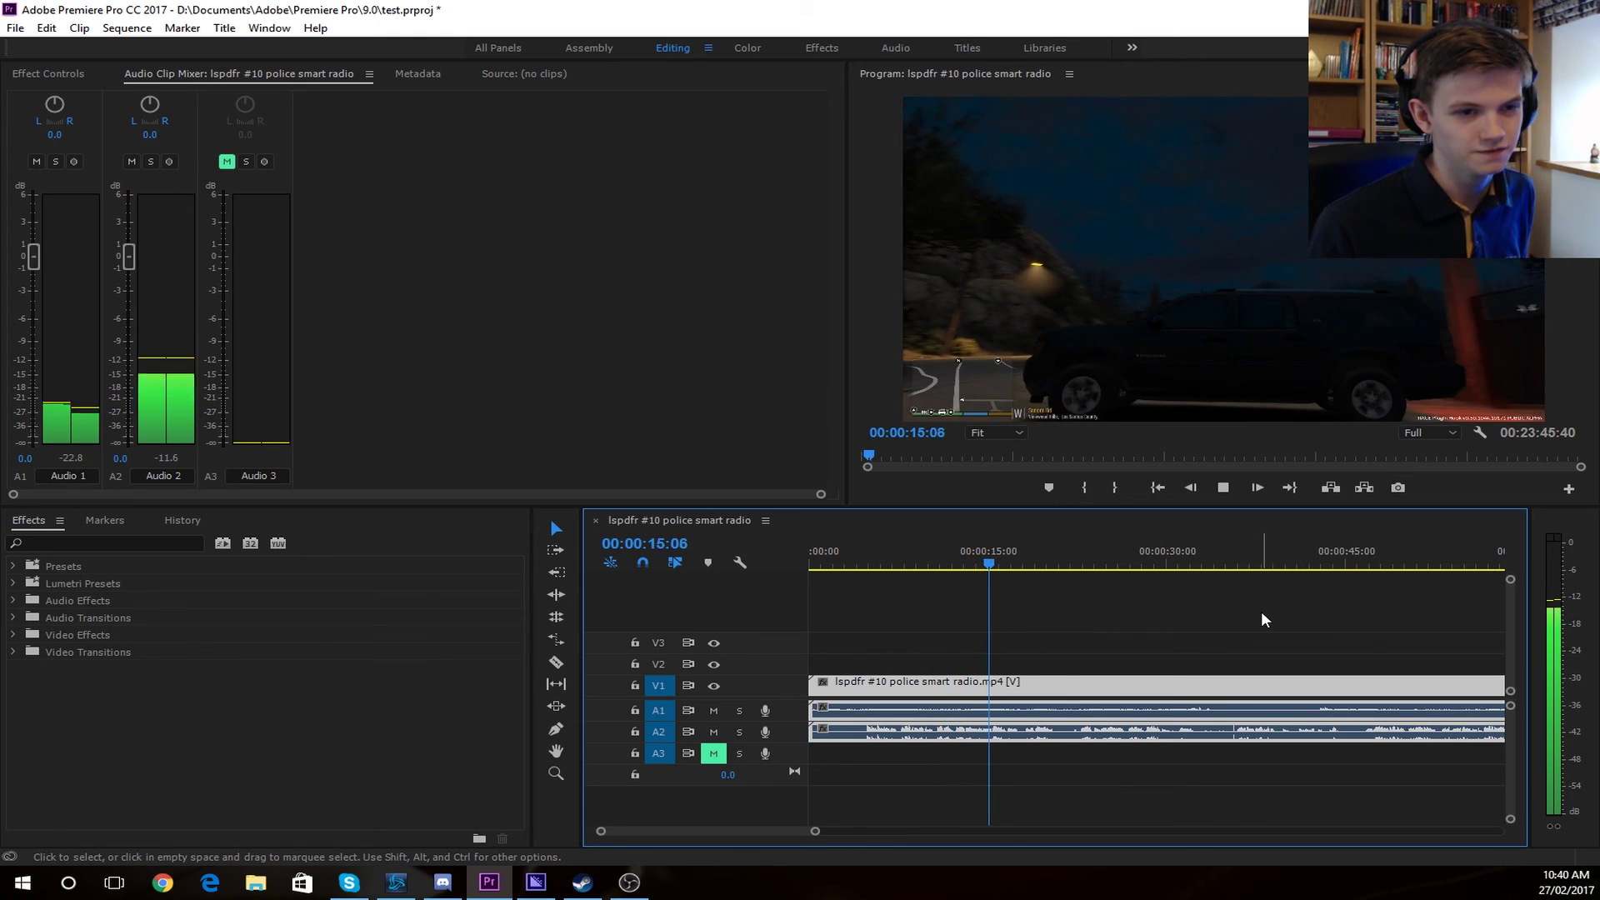
{"action": "key", "text": "space"}
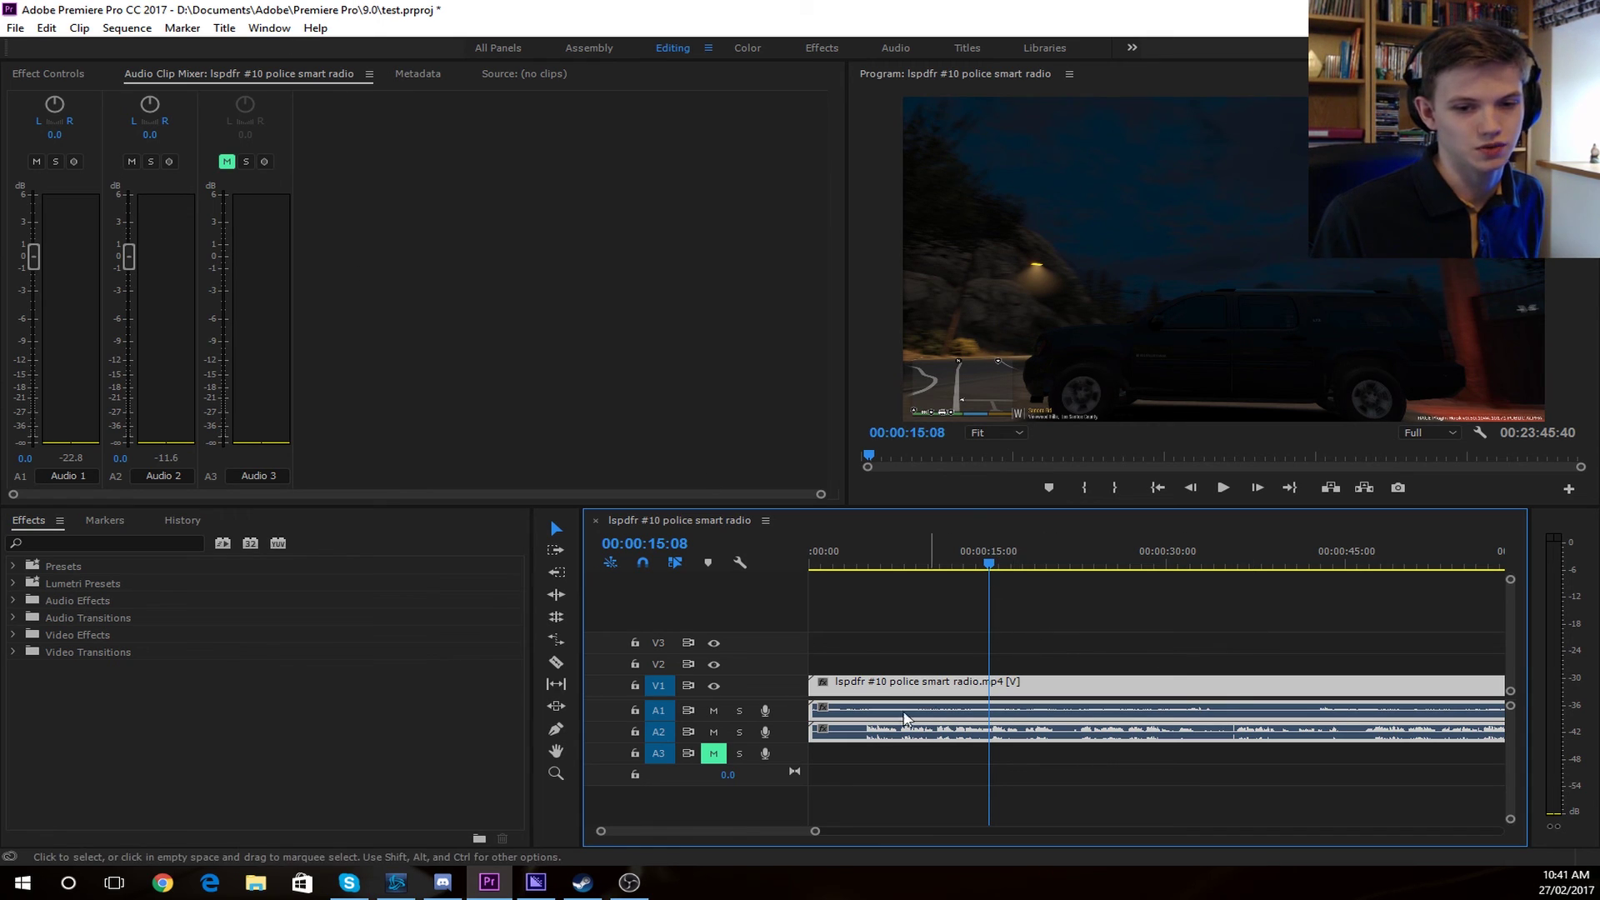
- Unmute audio track A3 and close Premiere Pro without saving the changes to test.prproj
{"action": "left_click", "coordinate": [714, 753]}
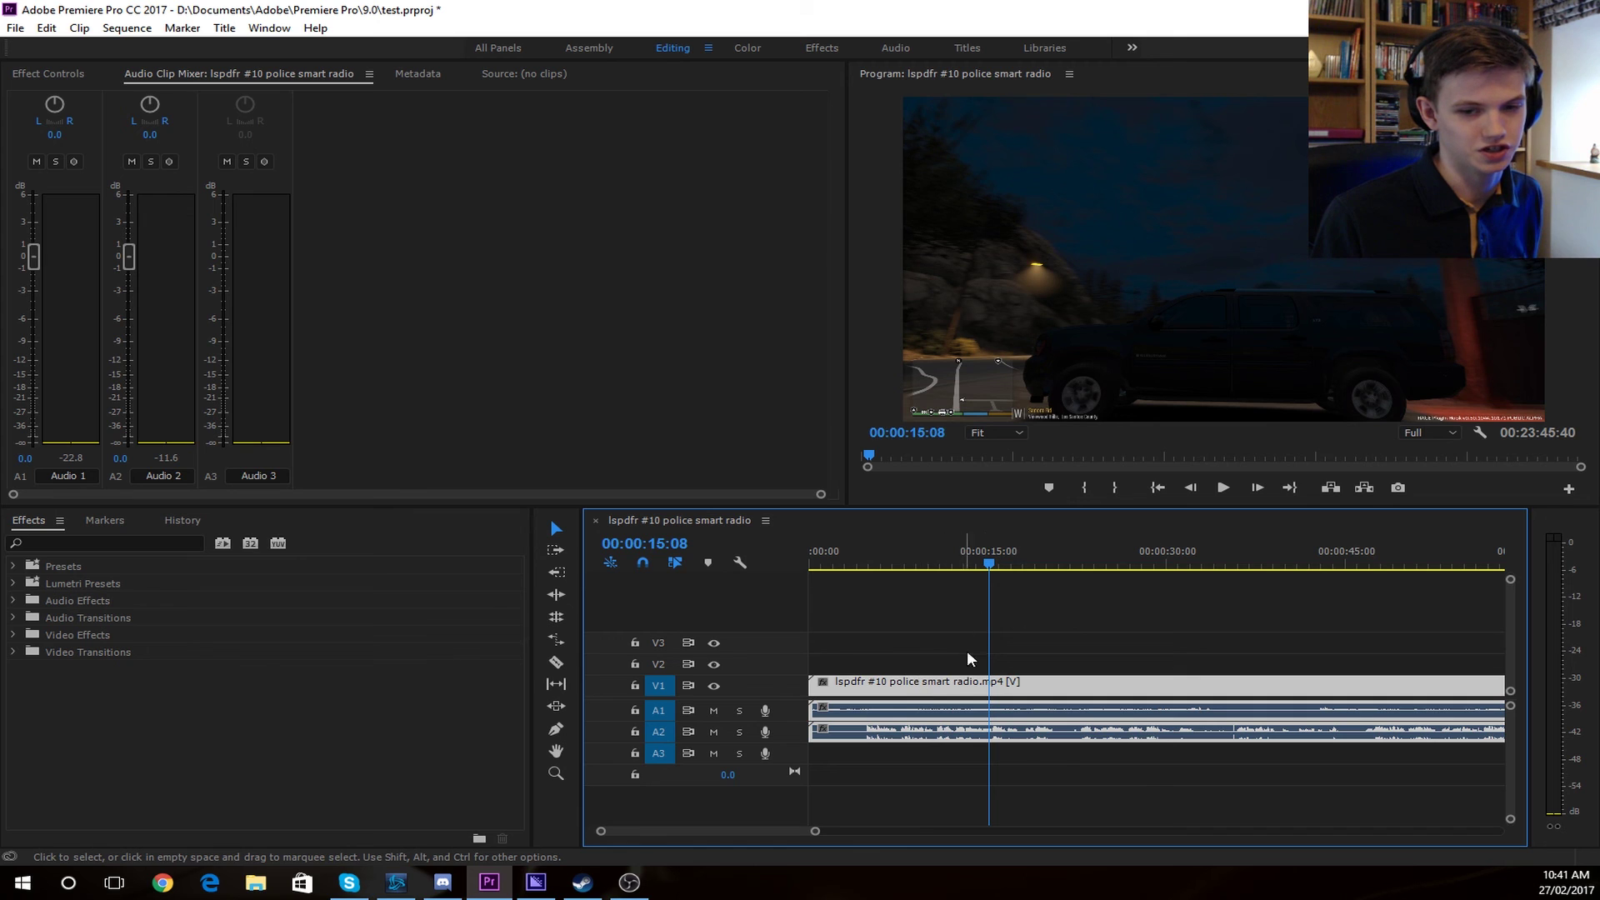
{"action": "key", "text": "alt+F4"}
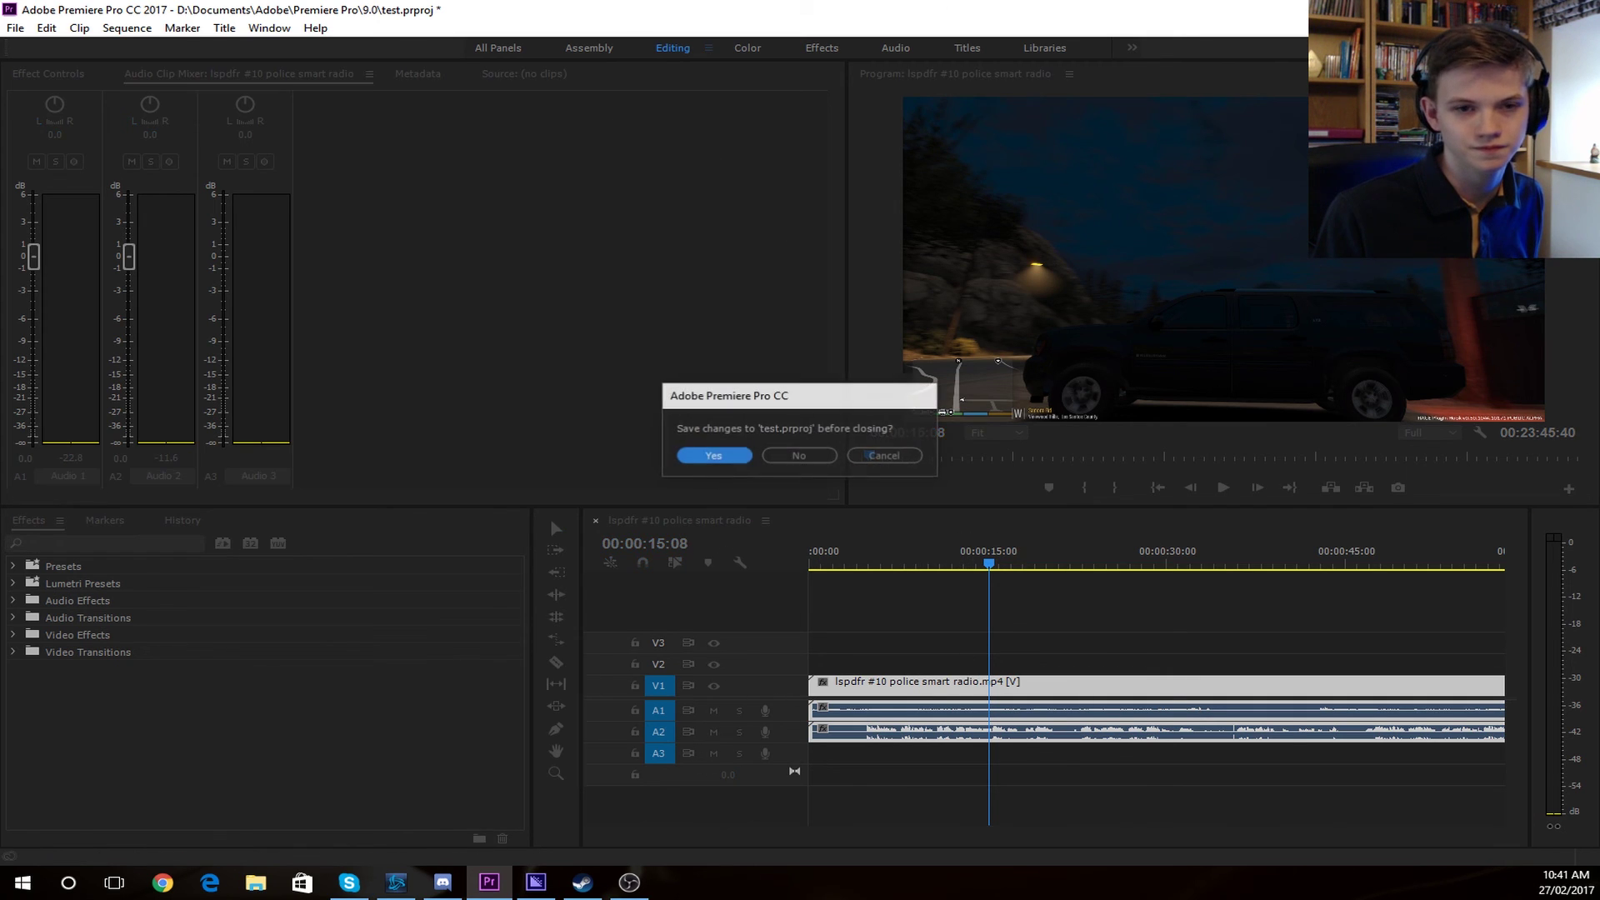
{"action": "left_click", "coordinate": [802, 454]}
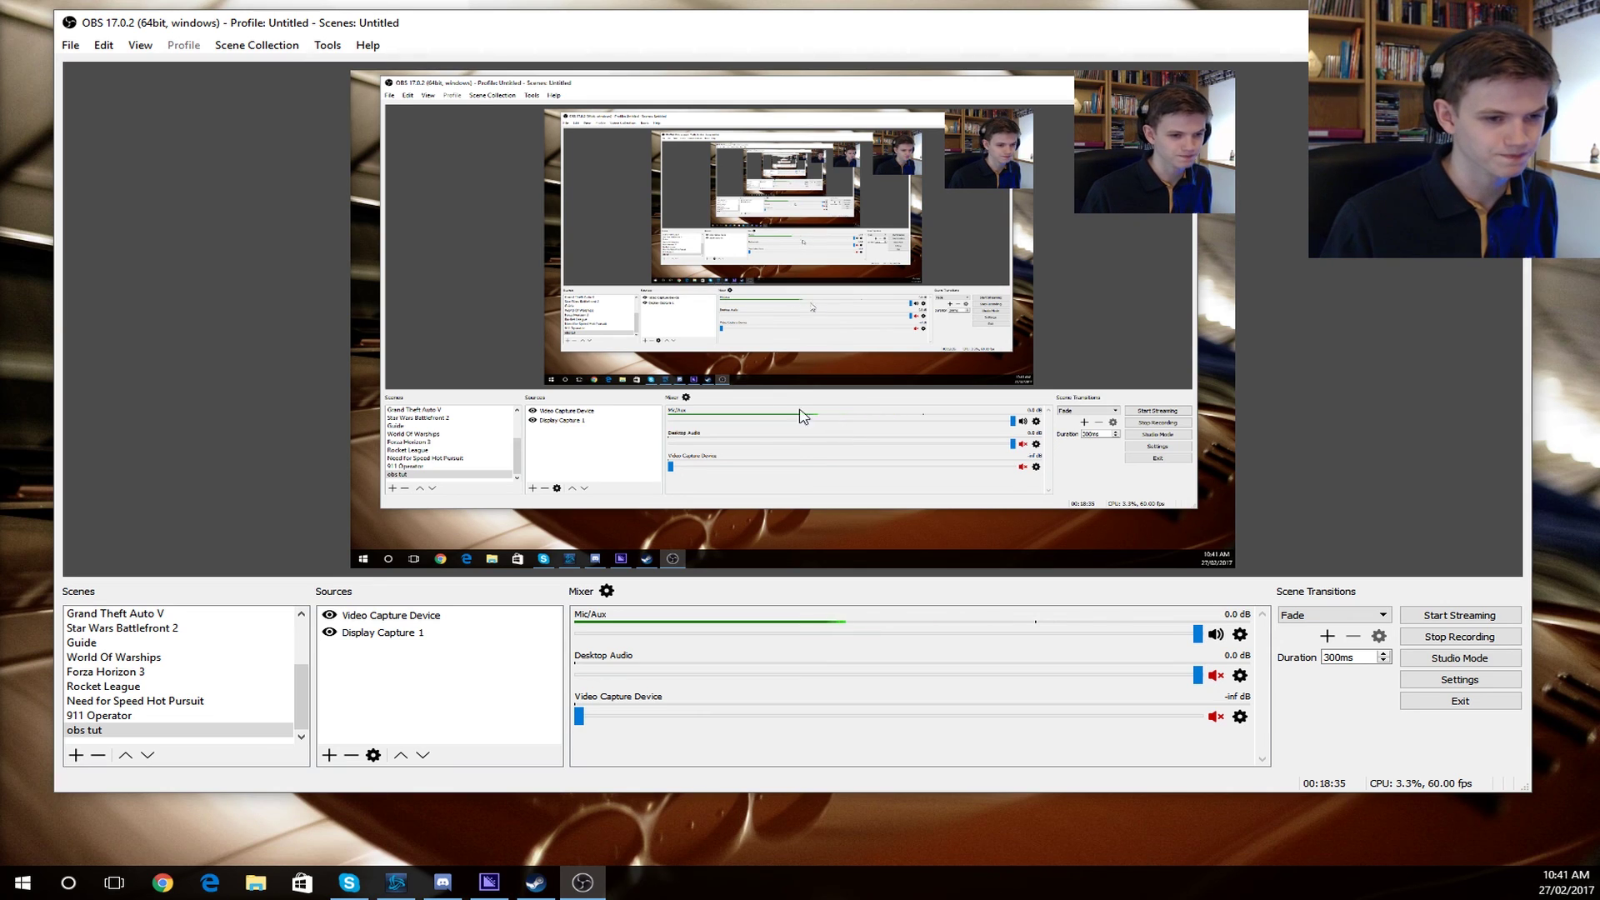
- In OBS Studio, browse the scene list, switch to the Stream scene to view its layout, and return to the obs tut scene
{"action": "scroll", "coordinate": [298, 684], "scroll_direction": "up", "scroll_amount": 3}
{"action": "scroll", "coordinate": [299, 684], "scroll_direction": "up", "scroll_amount": 1}
{"action": "scroll", "coordinate": [298, 692], "scroll_direction": "down", "scroll_amount": 2}
{"action": "scroll", "coordinate": [298, 708], "scroll_direction": "up", "scroll_amount": 1}
{"action": "scroll", "coordinate": [298, 731], "scroll_direction": "down", "scroll_amount": 1}
{"action": "scroll", "coordinate": [299, 731], "scroll_direction": "up", "scroll_amount": 4}
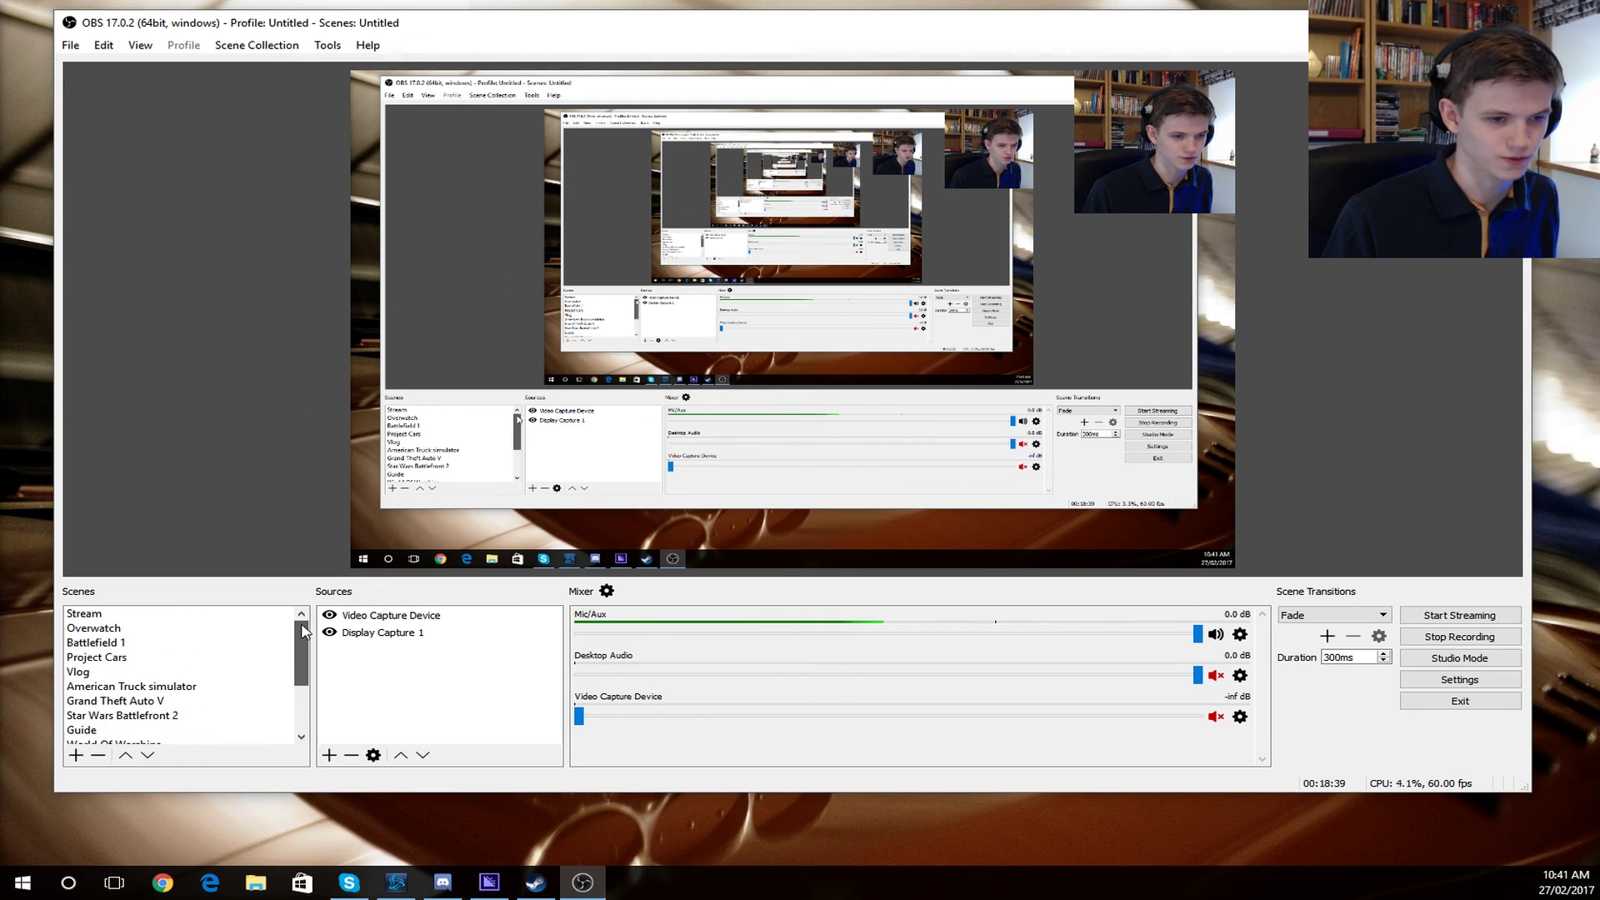
{"action": "left_click", "coordinate": [150, 617]}
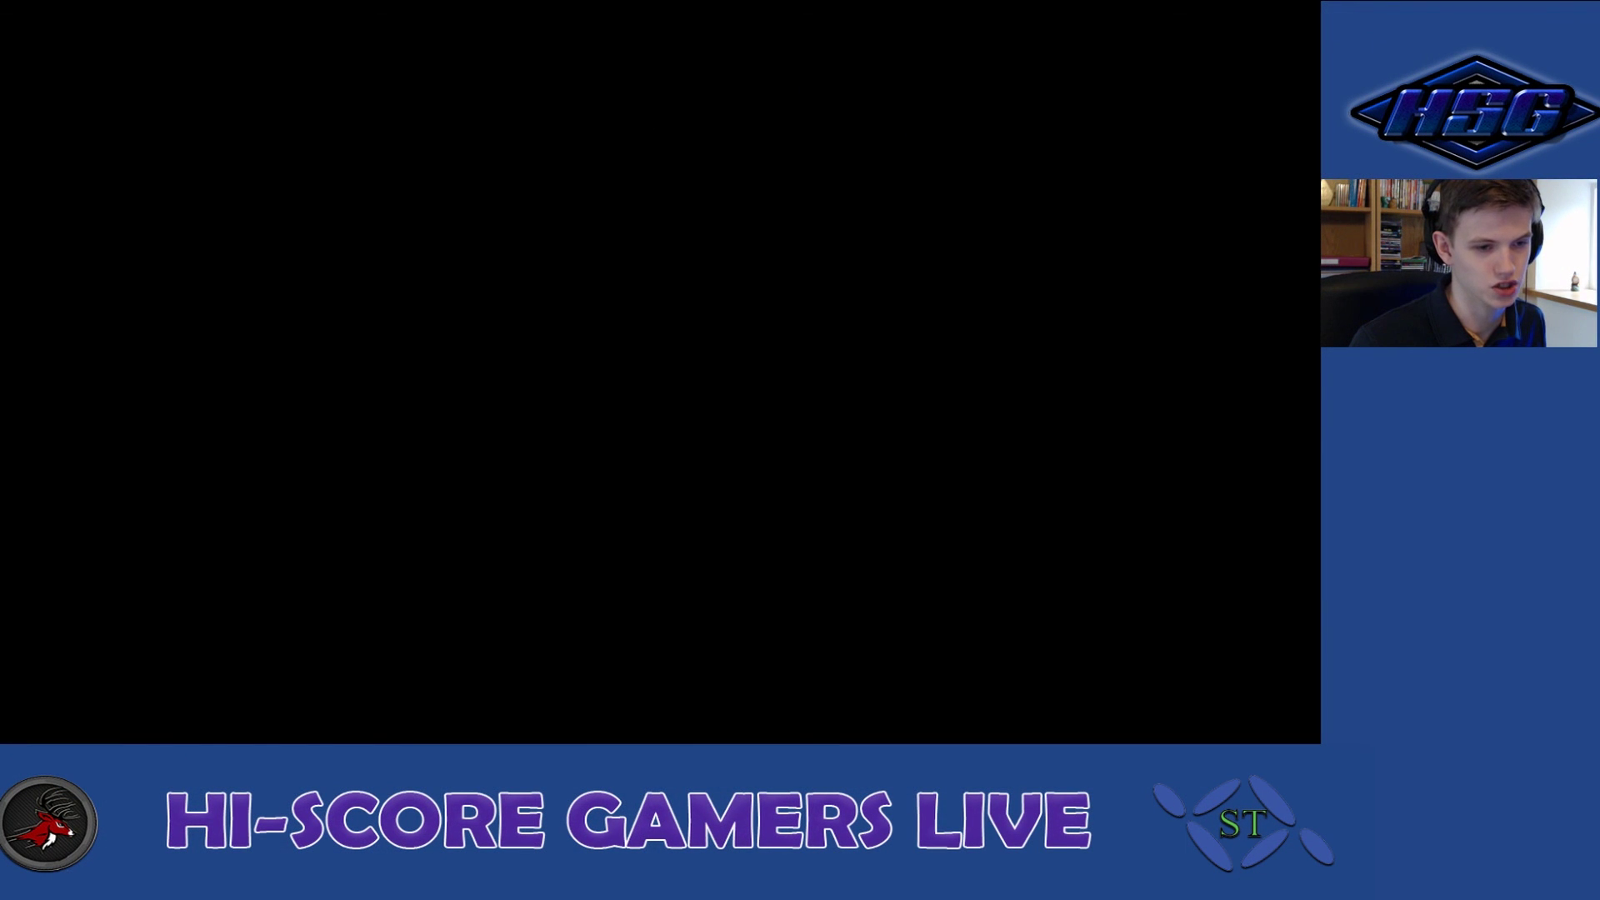
{"action": "left_click", "coordinate": [150, 730]}
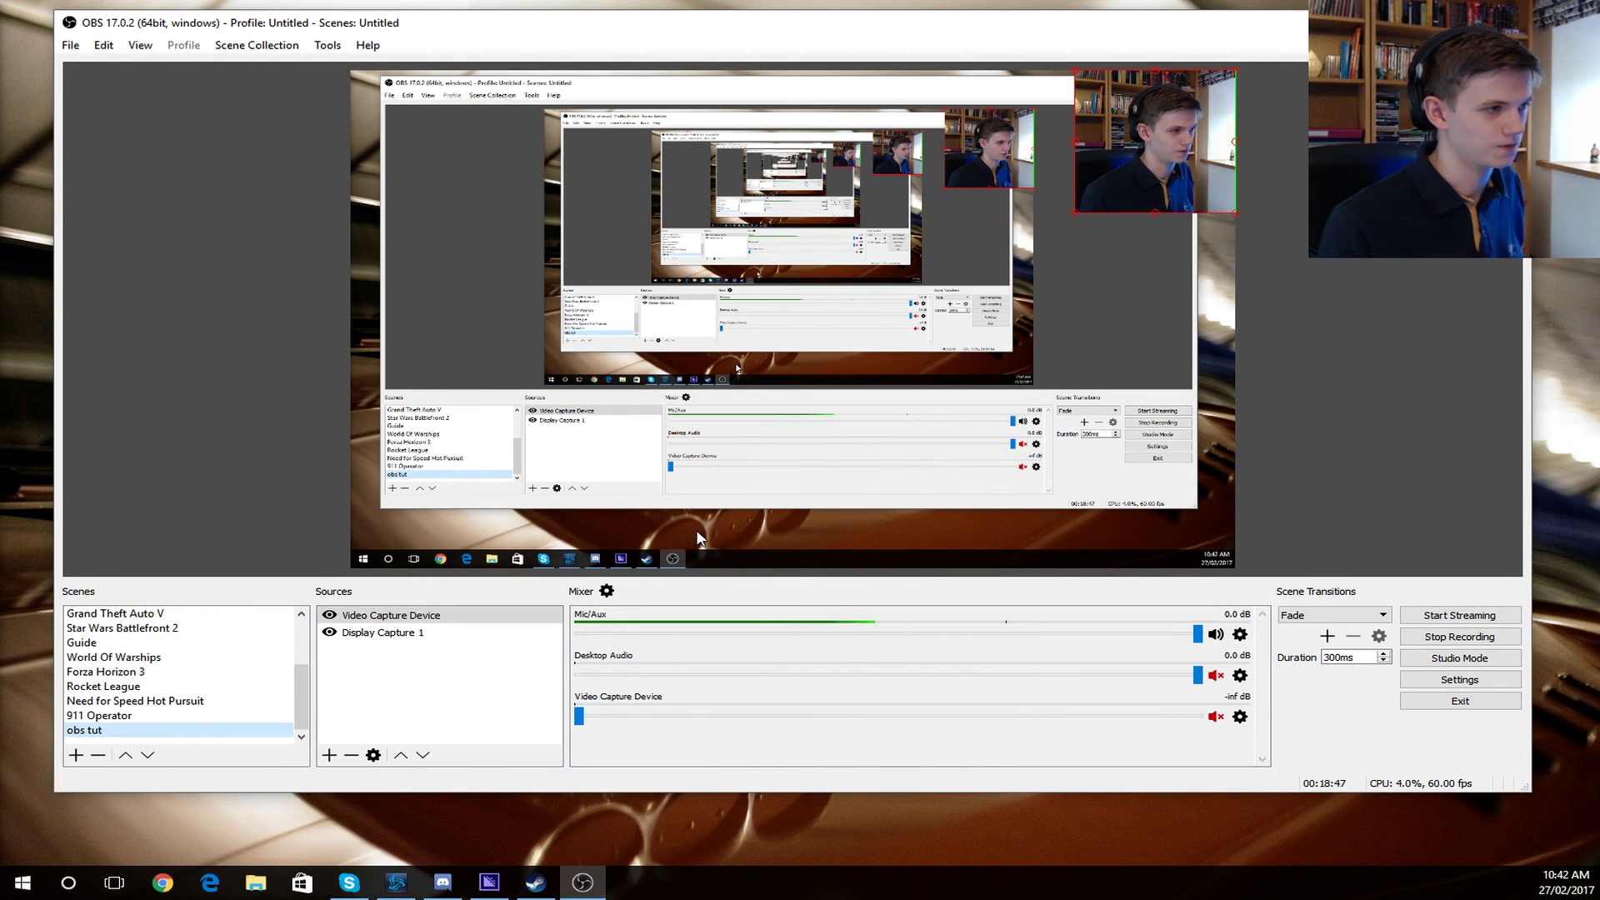
- Select the Video Capture Device source in the obs tut scene and shift the OBS window slightly up and to the left
{"action": "left_click", "coordinate": [416, 620]}
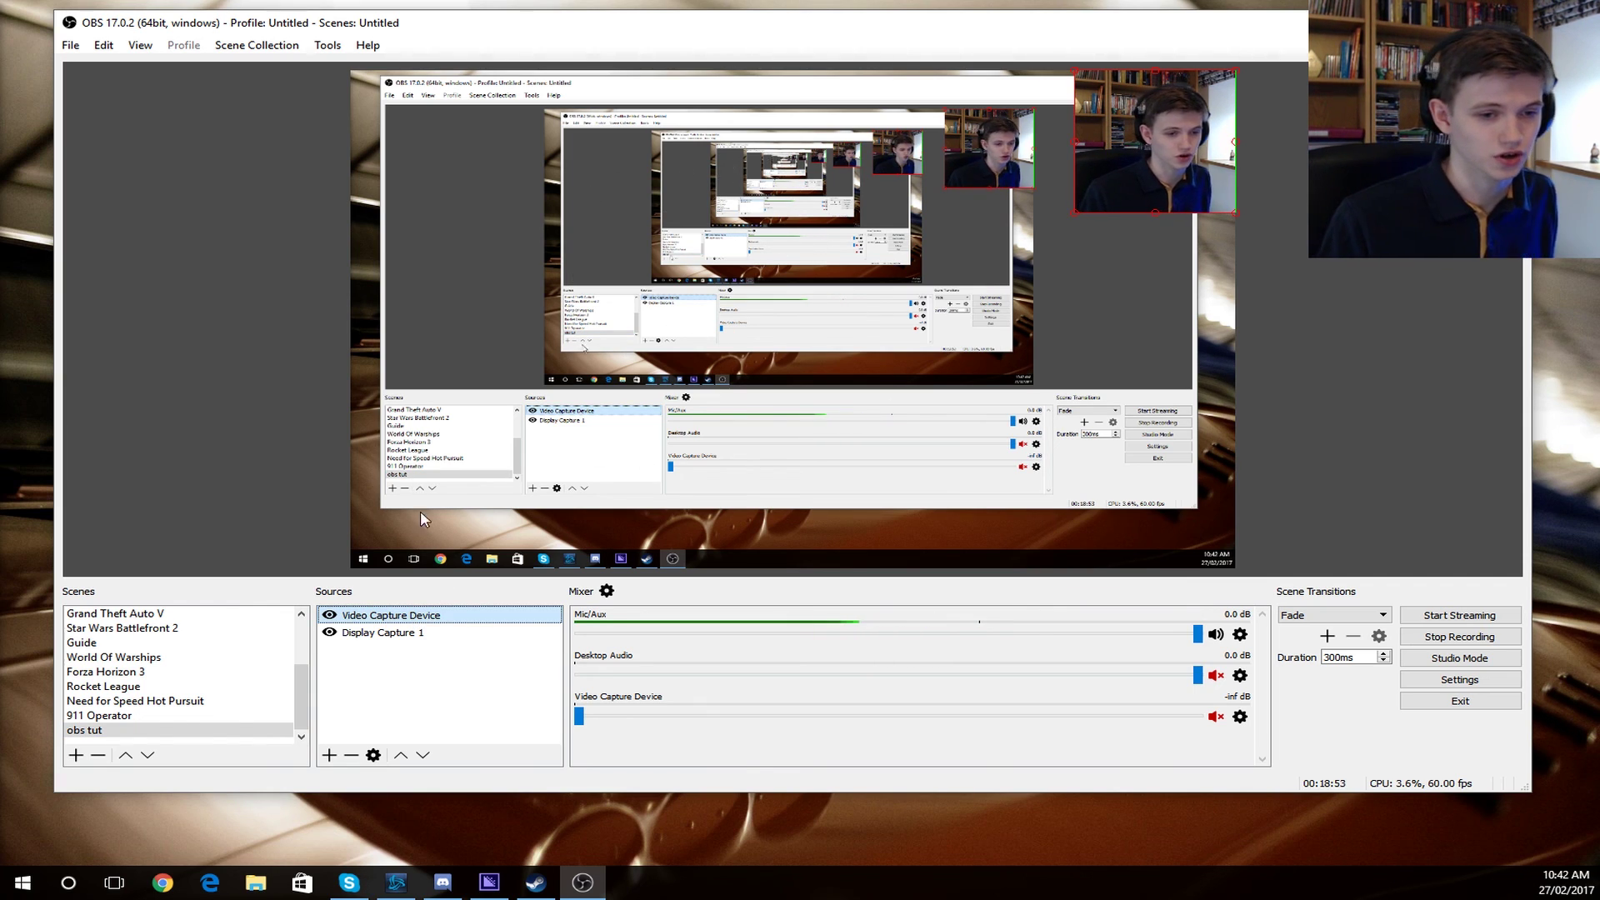
{"action": "left_click", "coordinate": [302, 698]}
{"action": "left_click_drag", "start_coordinate": [588, 34], "coordinate": [546, 24]}
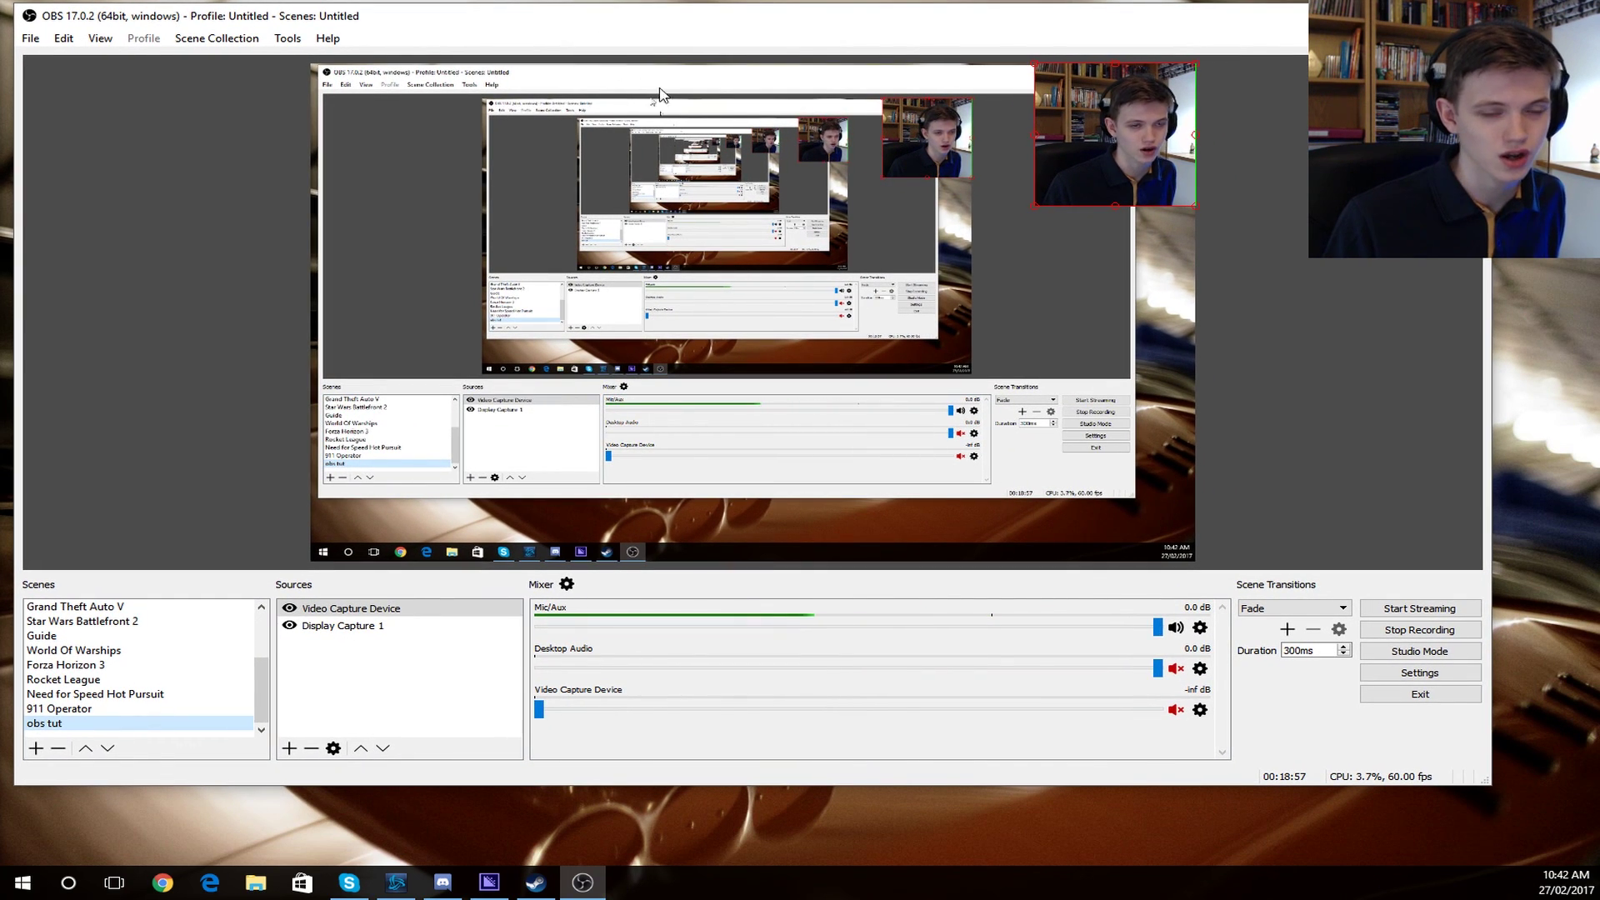